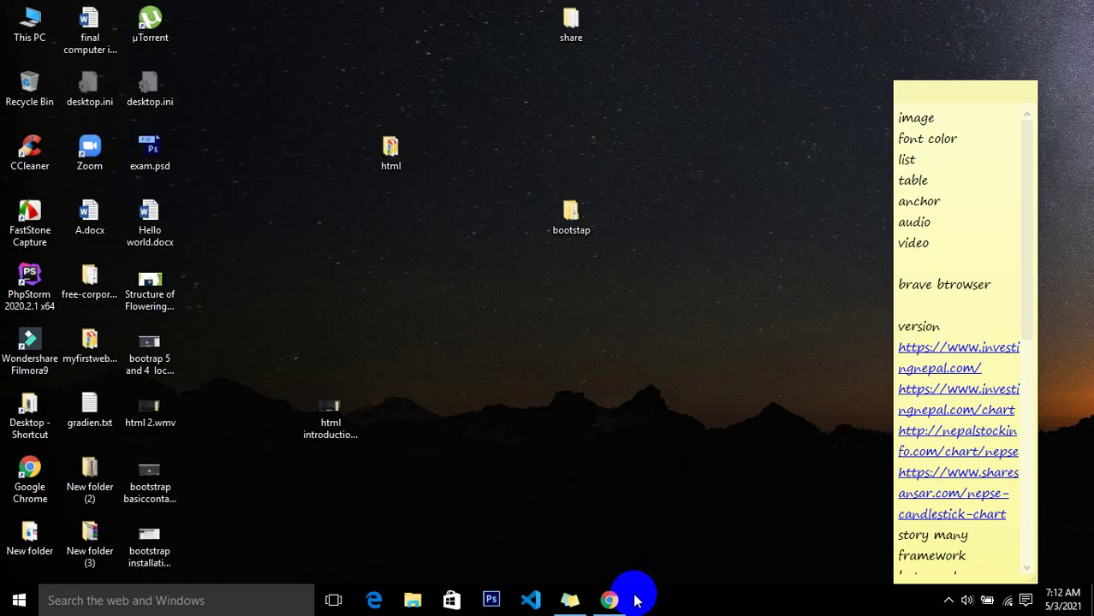
Step: Share the entire Screen 1 with the Teams meeting from Chrome's Share tray
{"action": "left_click", "coordinate": [608, 600]}
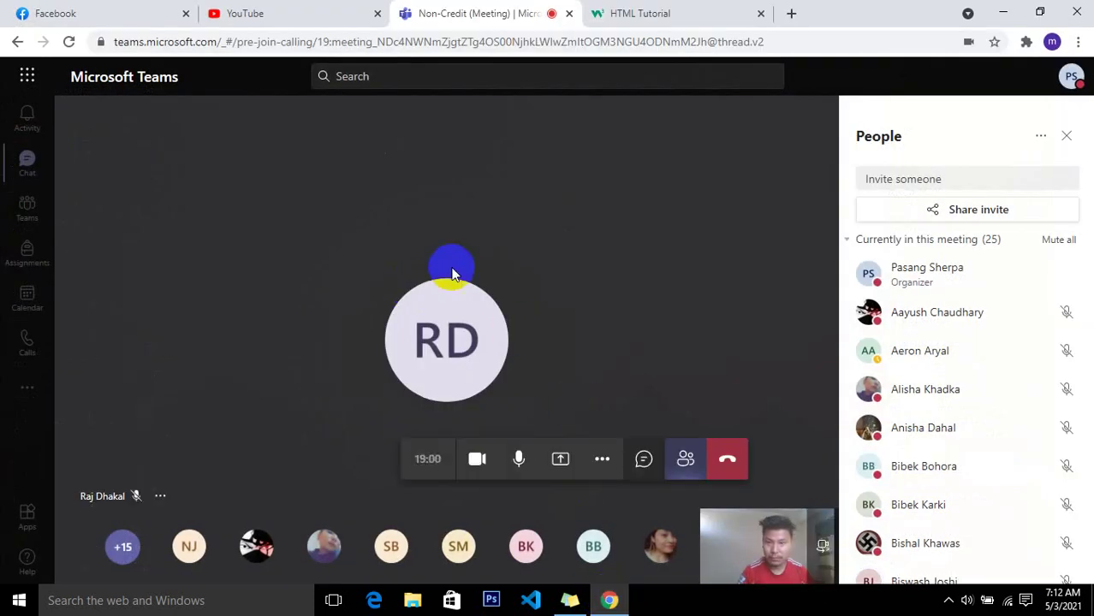
{"action": "left_click", "coordinate": [559, 466]}
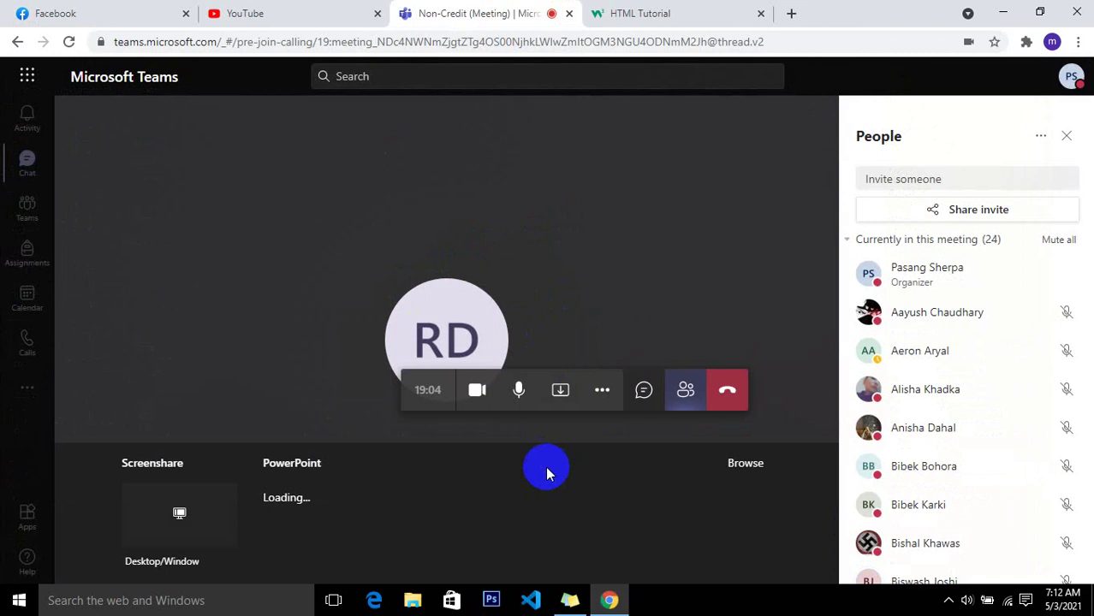
{"action": "left_click", "coordinate": [203, 538]}
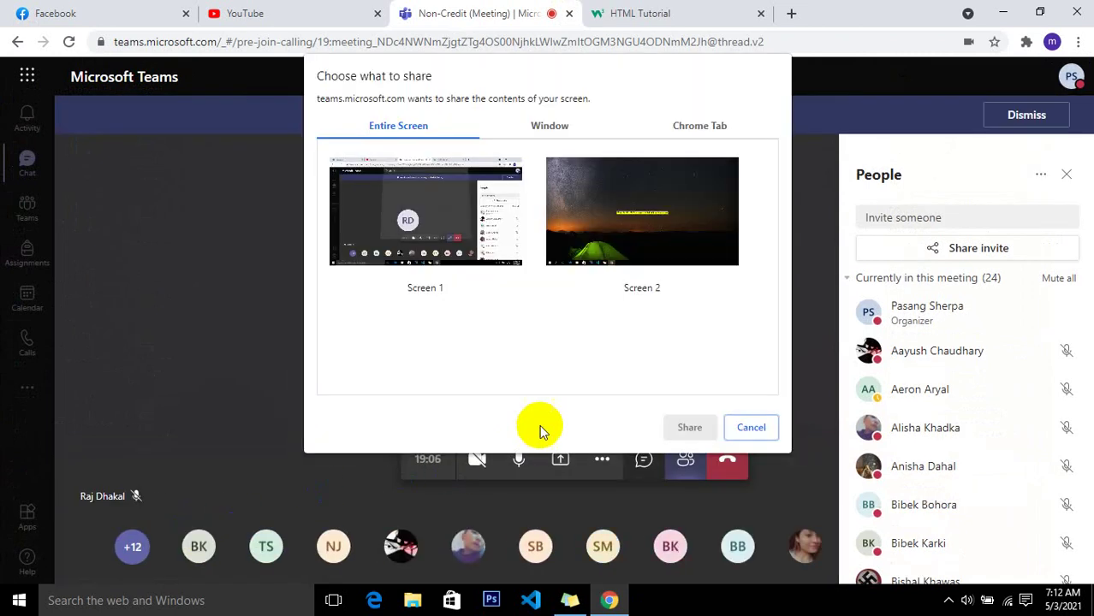
{"action": "left_click", "coordinate": [475, 229]}
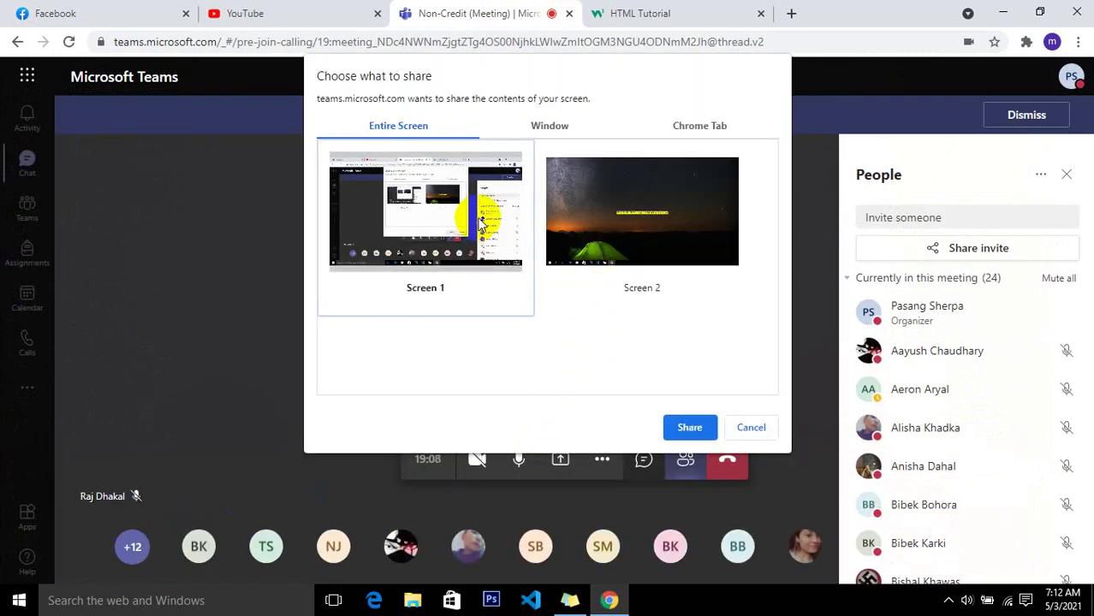
{"action": "left_click", "coordinate": [689, 428]}
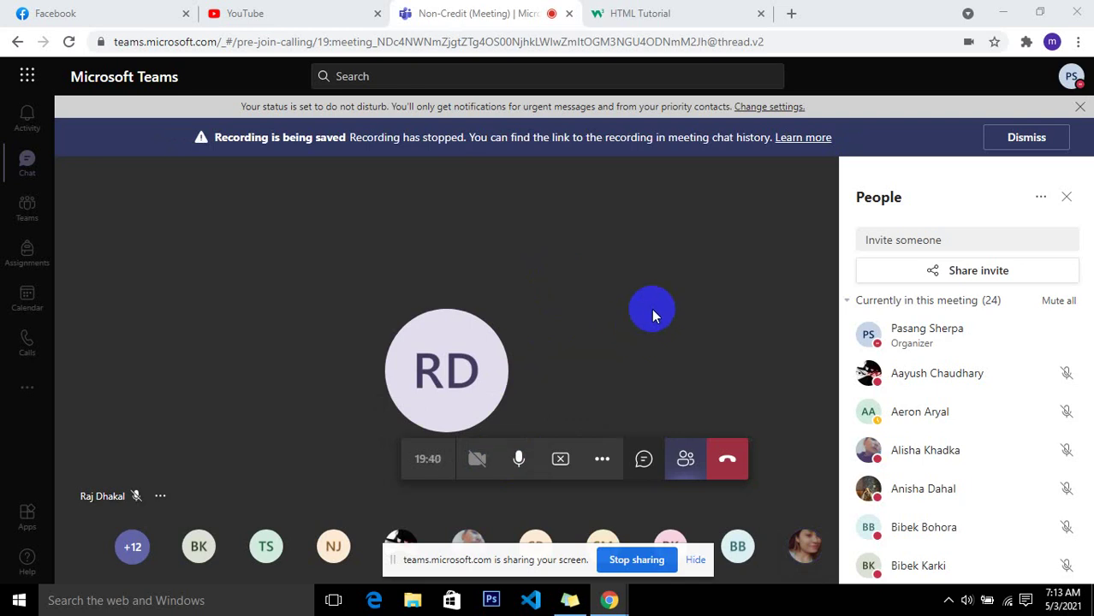
{"action": "left_click", "coordinate": [220, 602]}
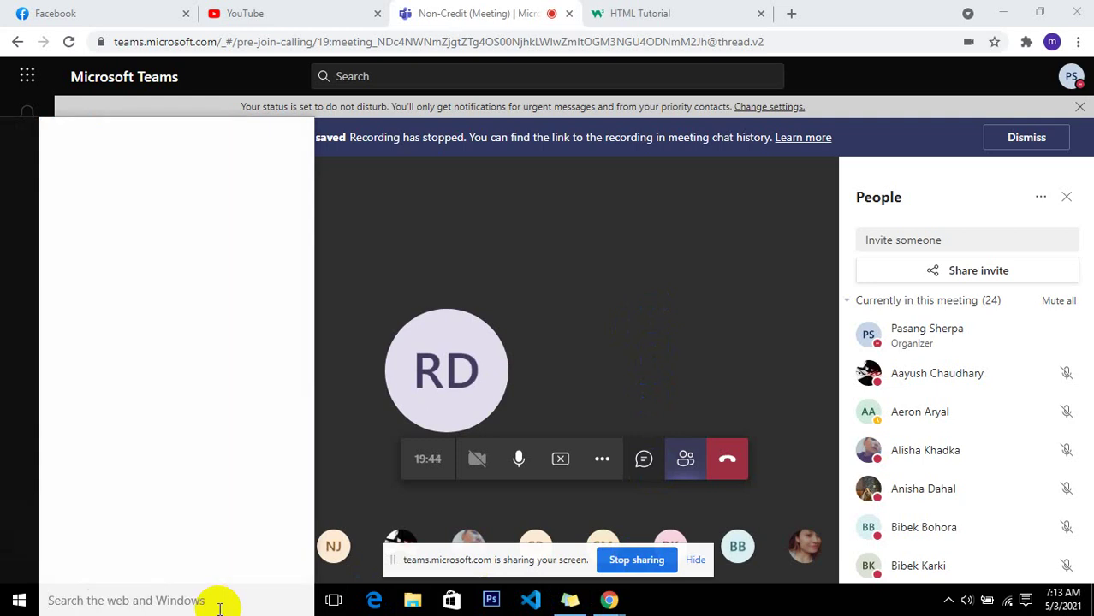
{"action": "left_click", "coordinate": [19, 600]}
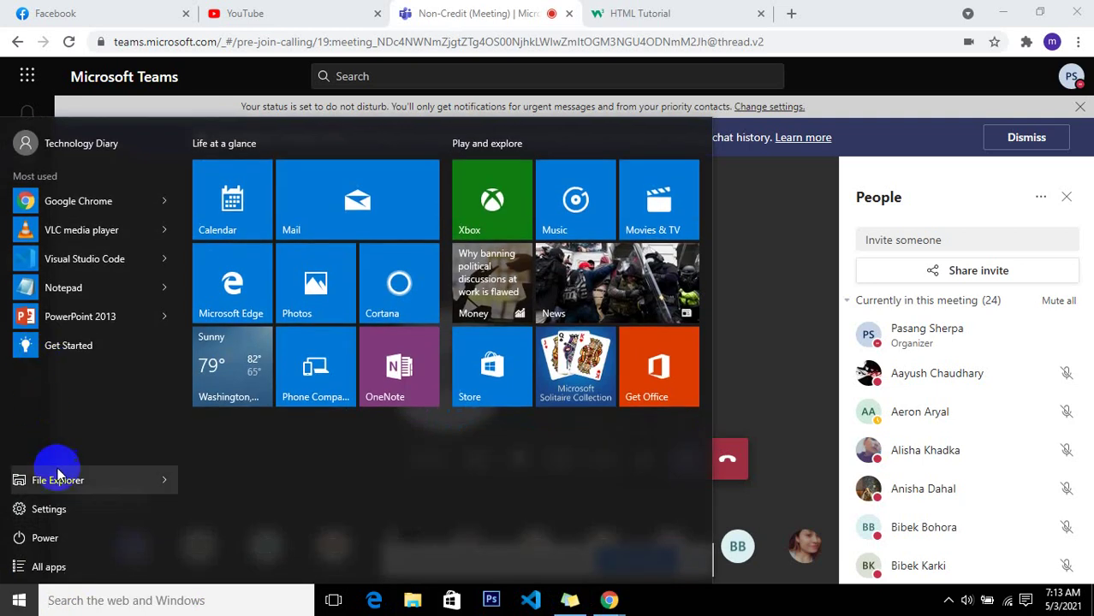
{"action": "left_click", "coordinate": [101, 570]}
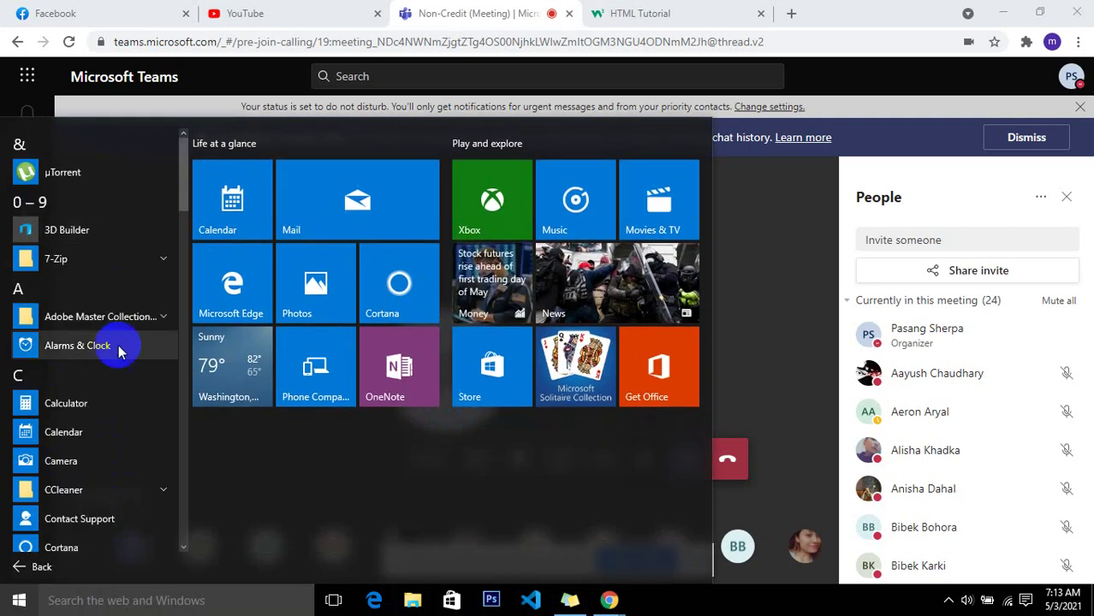
{"action": "scroll", "coordinate": [133, 402], "scroll_direction": "down", "scroll_amount": 2}
{"action": "scroll", "coordinate": [133, 402], "scroll_direction": "down", "scroll_amount": 2}
{"action": "scroll", "coordinate": [133, 393], "scroll_direction": "up", "scroll_amount": 2}
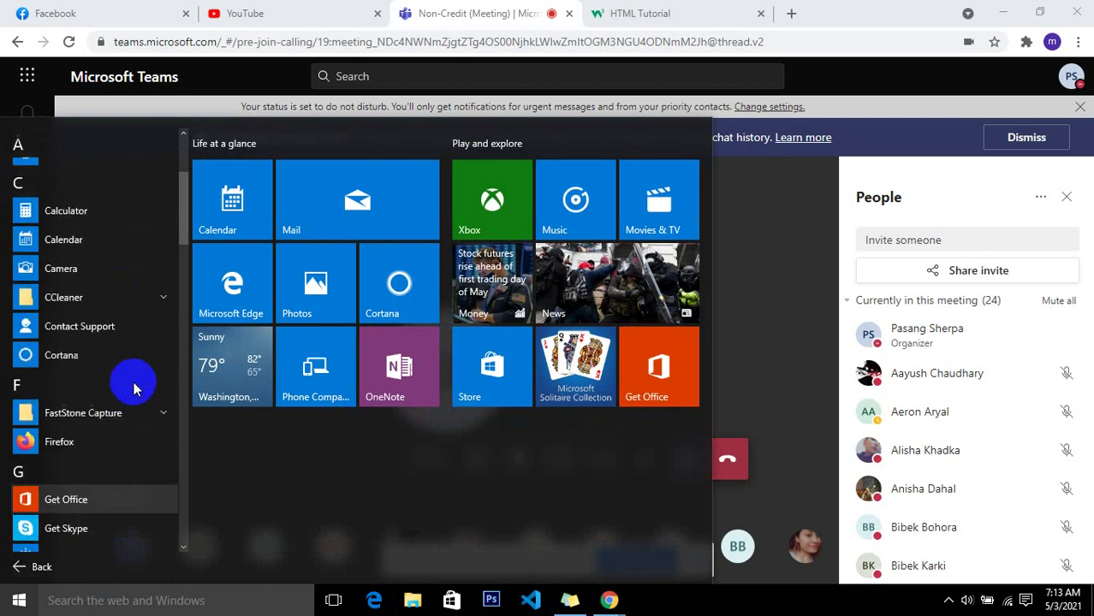
{"action": "scroll", "coordinate": [133, 390], "scroll_direction": "up", "scroll_amount": 1}
{"action": "left_click", "coordinate": [82, 253]}
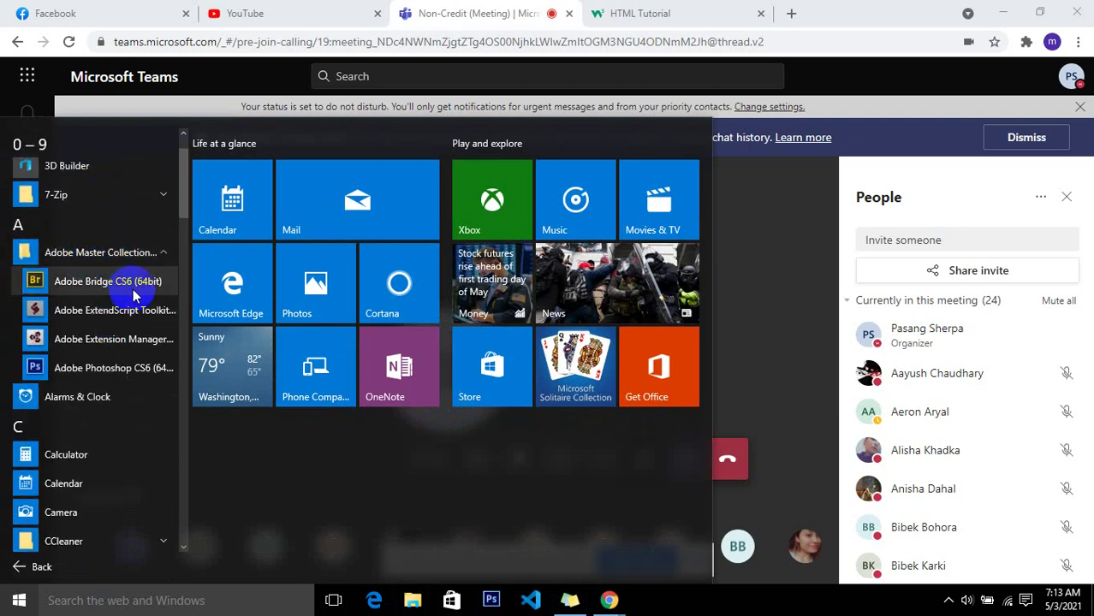
{"action": "scroll", "coordinate": [139, 368], "scroll_direction": "down", "scroll_amount": 2}
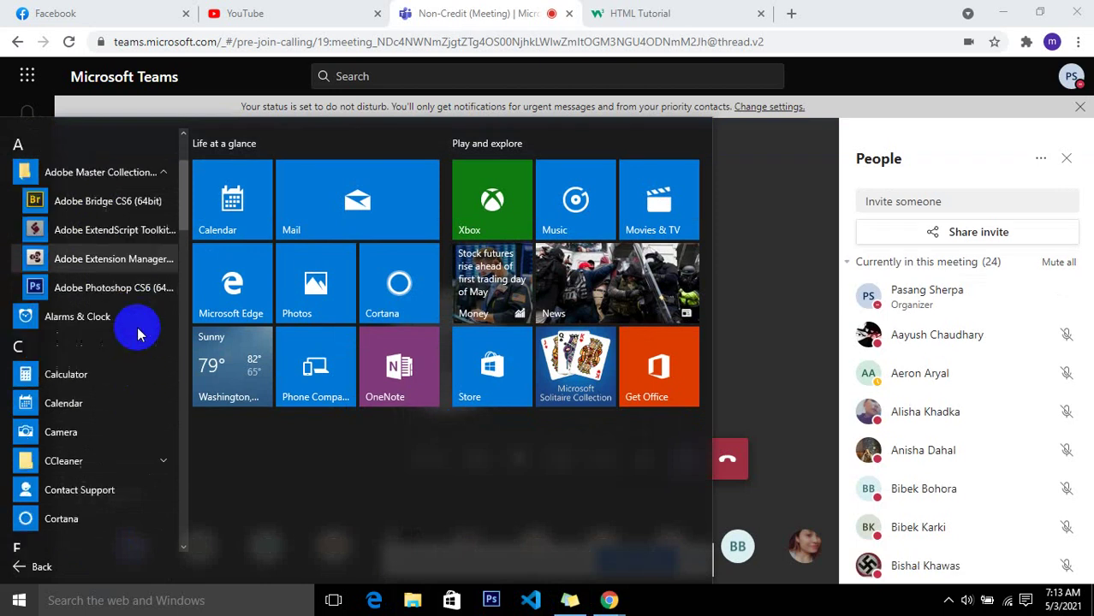
{"action": "scroll", "coordinate": [138, 332], "scroll_direction": "down", "scroll_amount": 1}
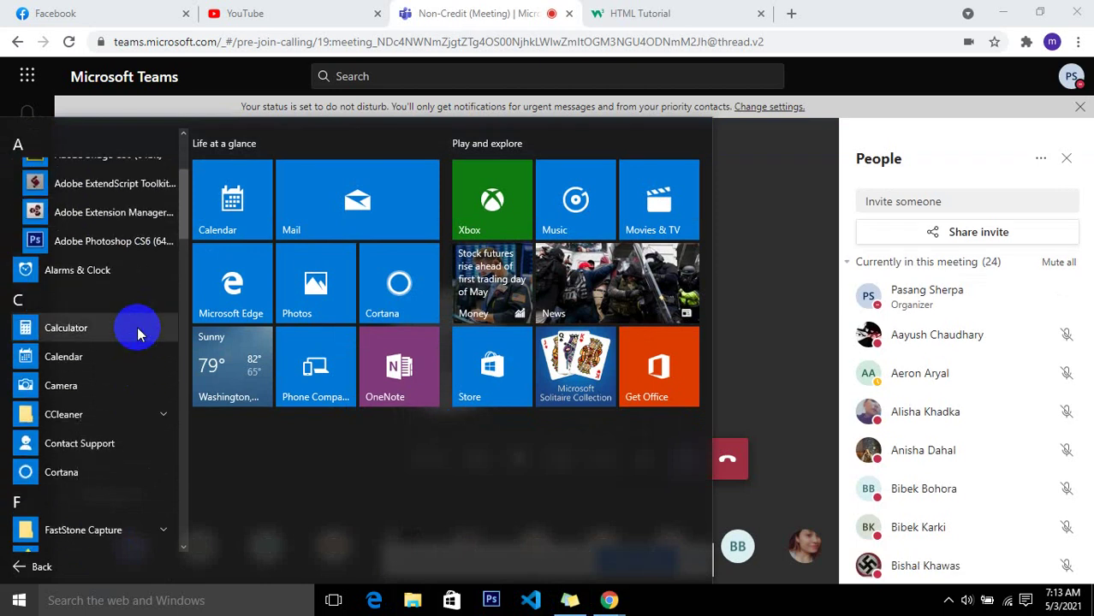
{"action": "left_click", "coordinate": [881, 7]}
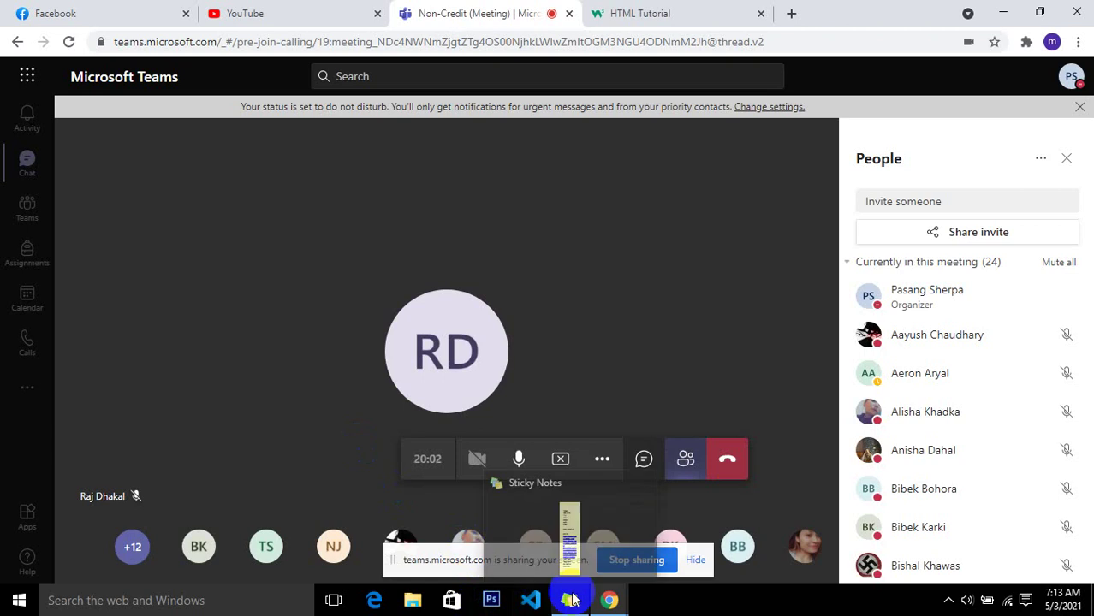
{"action": "right_click", "coordinate": [610, 599]}
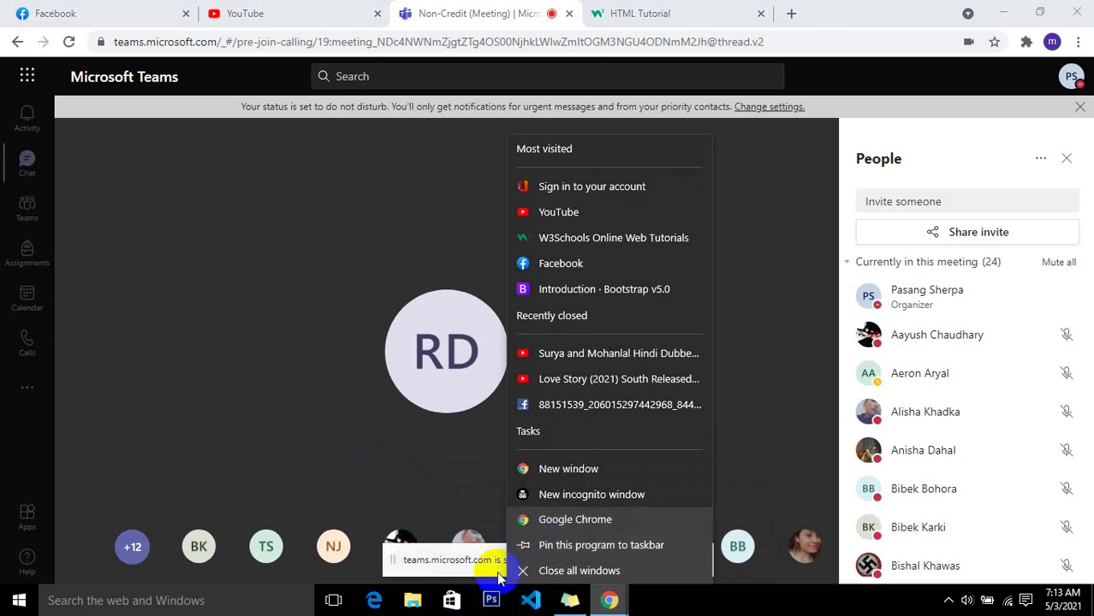
{"action": "left_click", "coordinate": [499, 599]}
{"action": "mouse_move", "coordinate": [446, 352]}
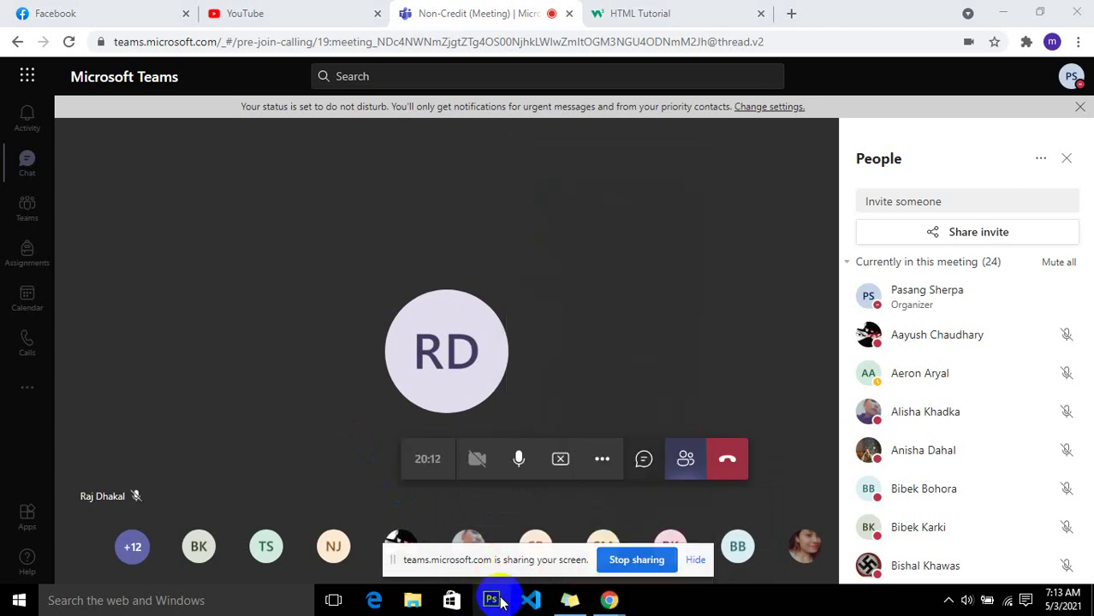
{"action": "left_click", "coordinate": [502, 603]}
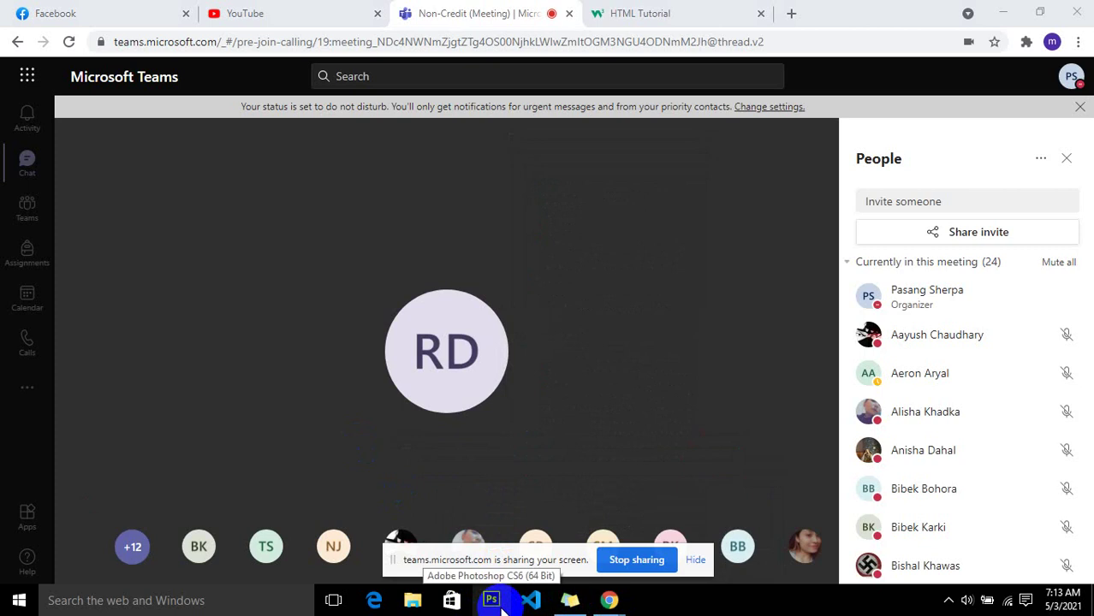
{"action": "left_click", "coordinate": [454, 380]}
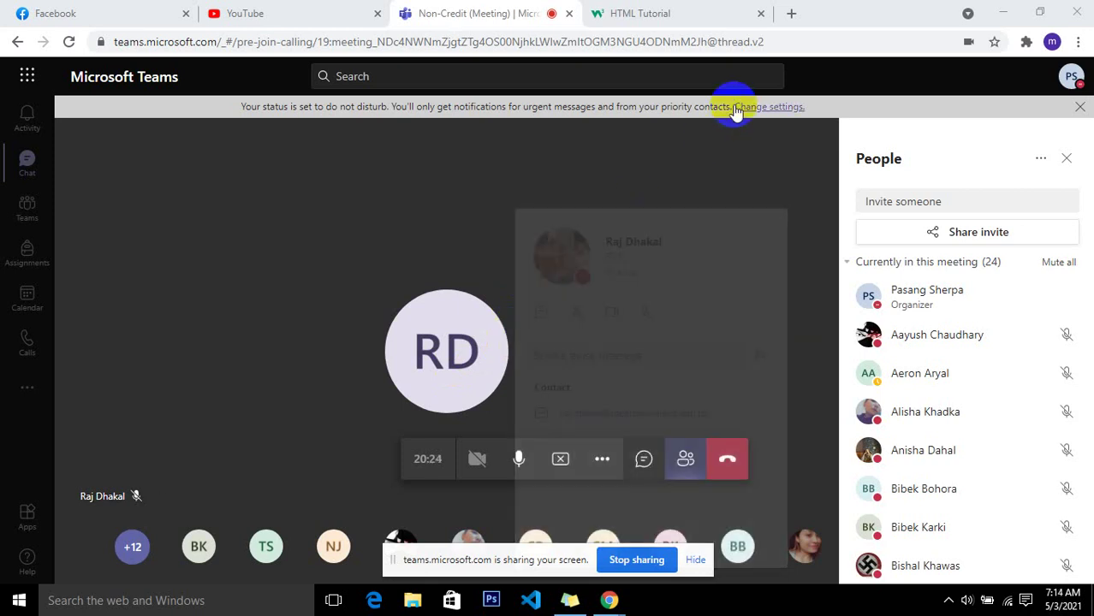
{"action": "left_click", "coordinate": [682, 266]}
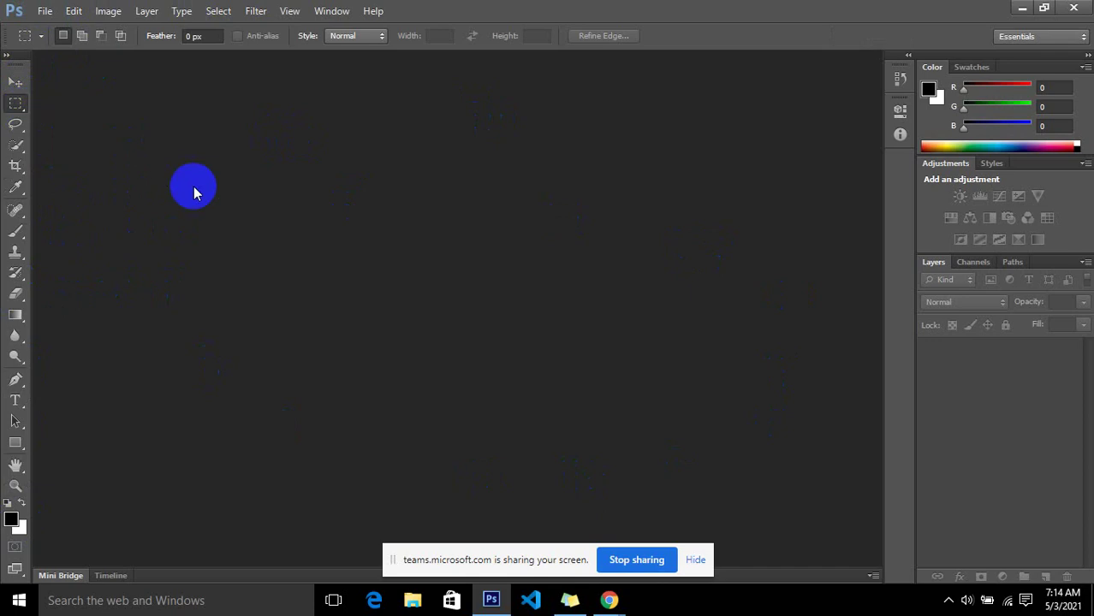
Step: Set up a File > New document with the Web preset at 1280 x 1024
{"action": "left_click", "coordinate": [43, 11]}
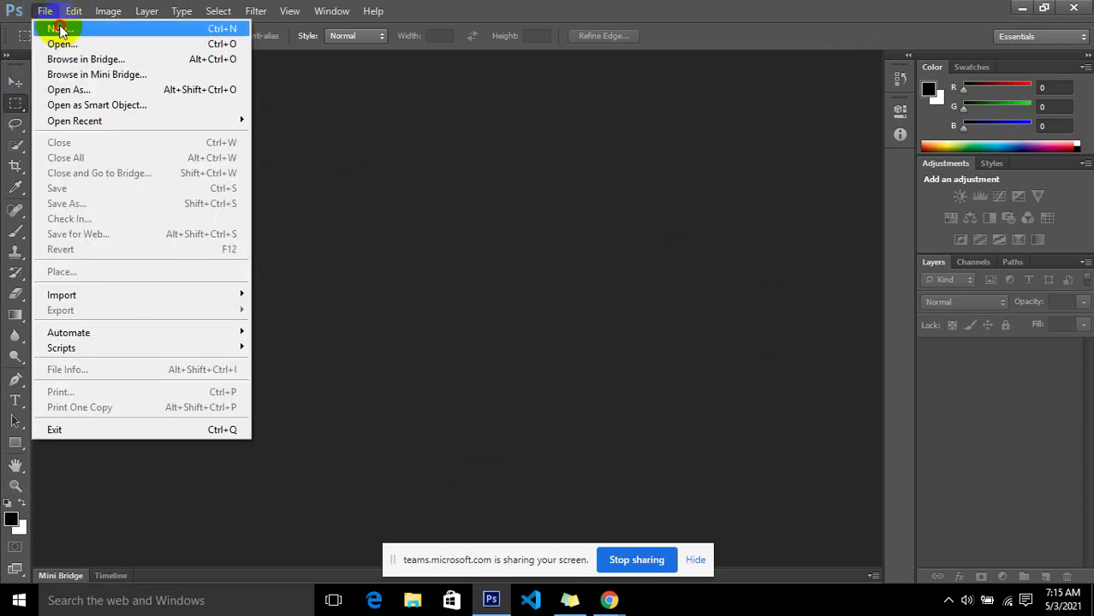
{"action": "left_click", "coordinate": [55, 28]}
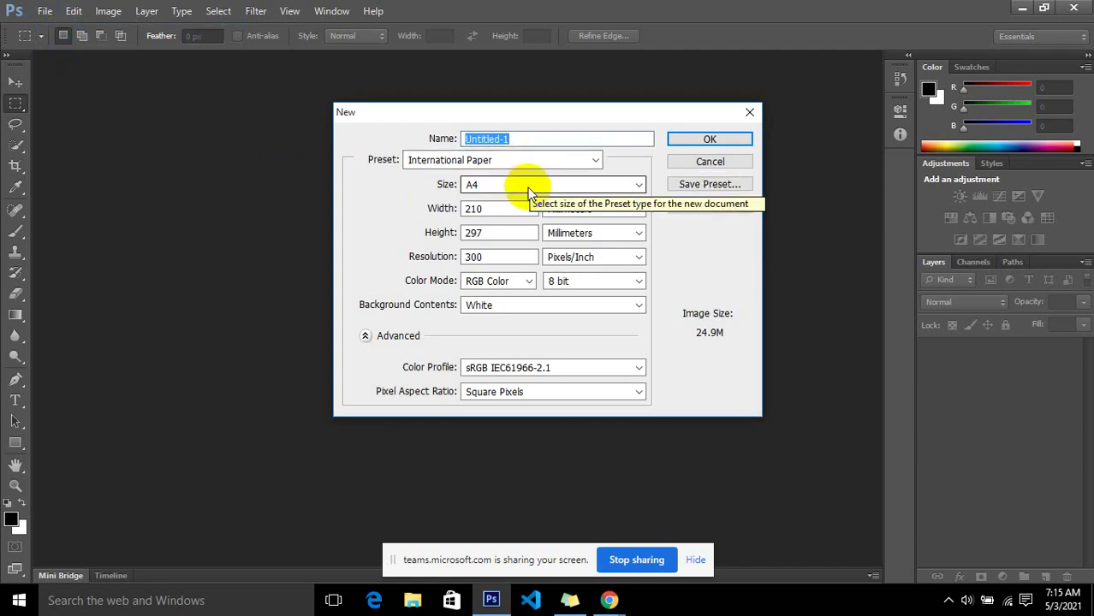
{"action": "left_click", "coordinate": [529, 191]}
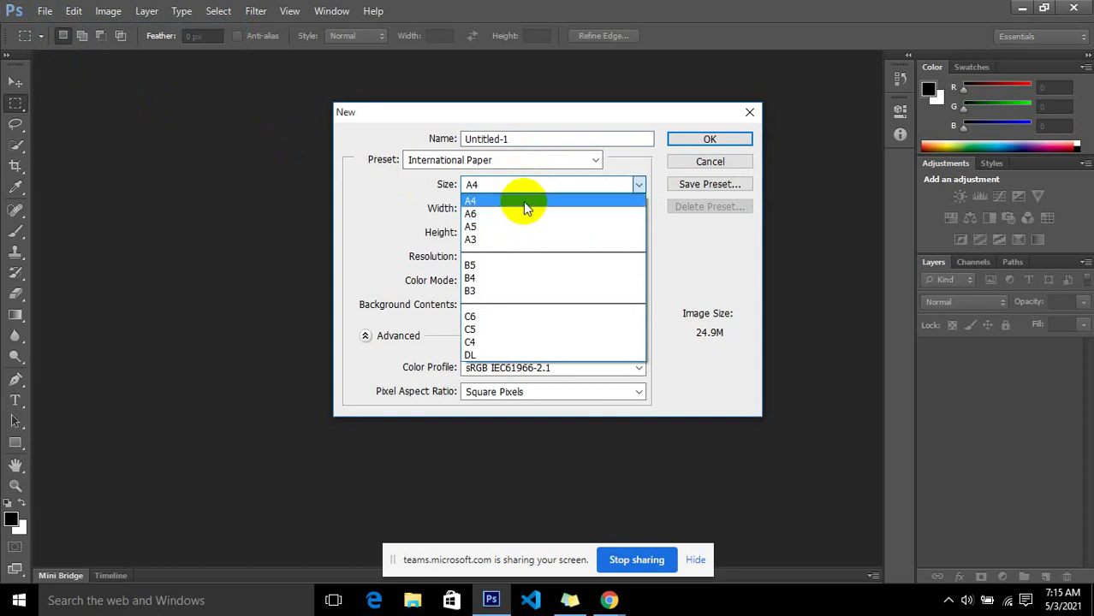
{"action": "left_click", "coordinate": [540, 160]}
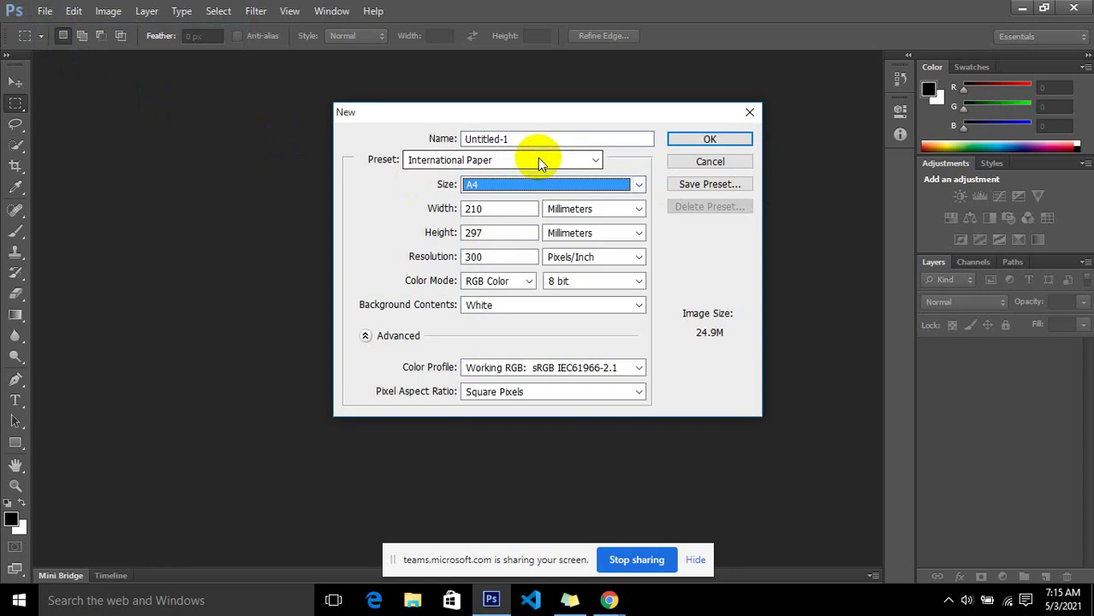
{"action": "left_click", "coordinate": [538, 159]}
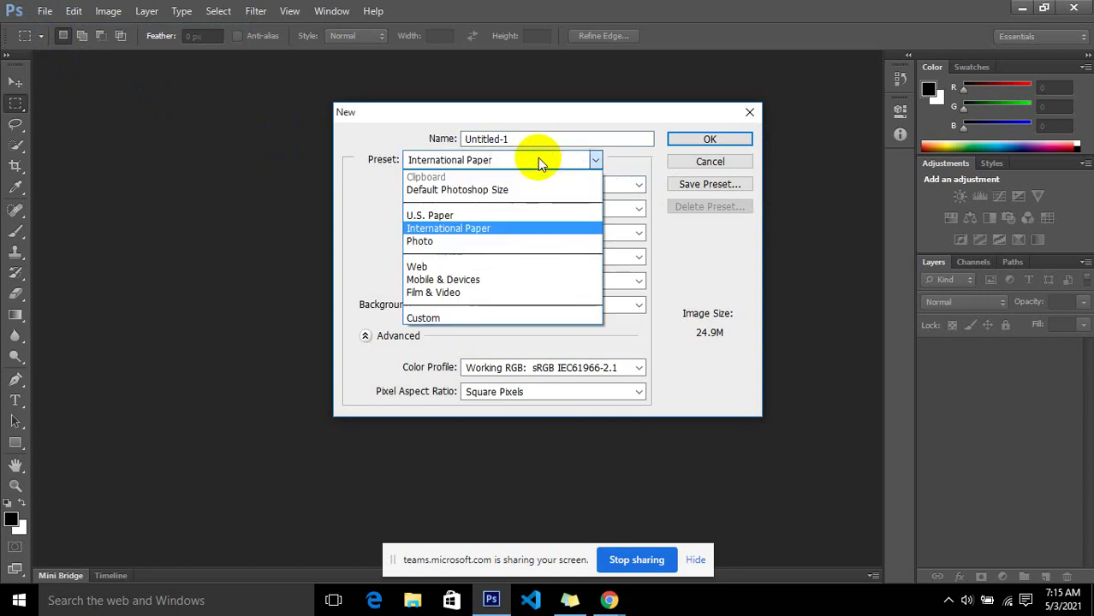
{"action": "left_click", "coordinate": [507, 267]}
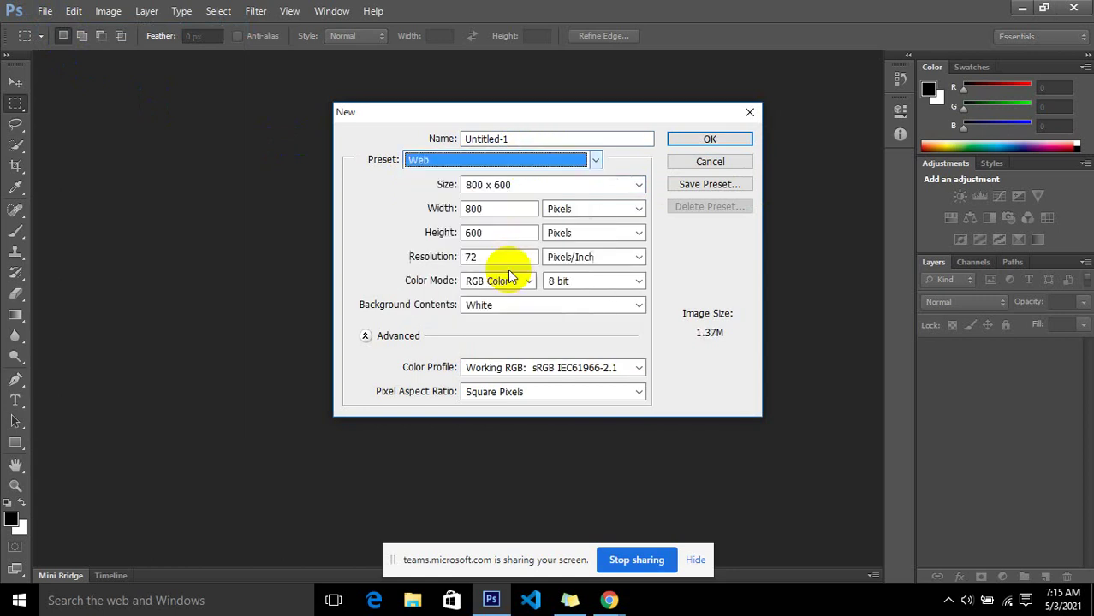
{"action": "left_click", "coordinate": [528, 189]}
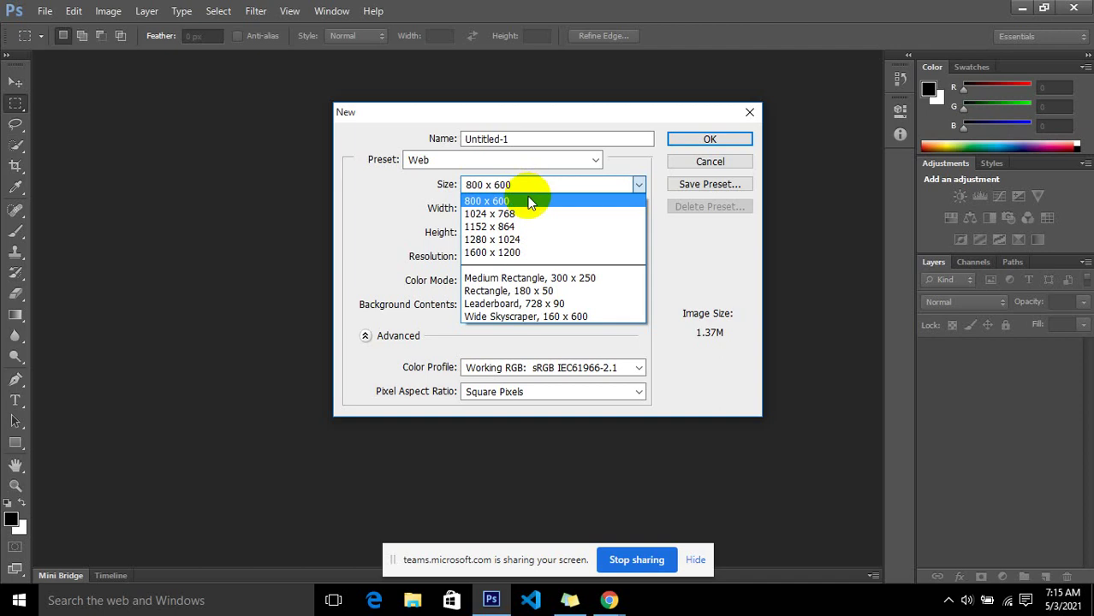
{"action": "left_click", "coordinate": [509, 242]}
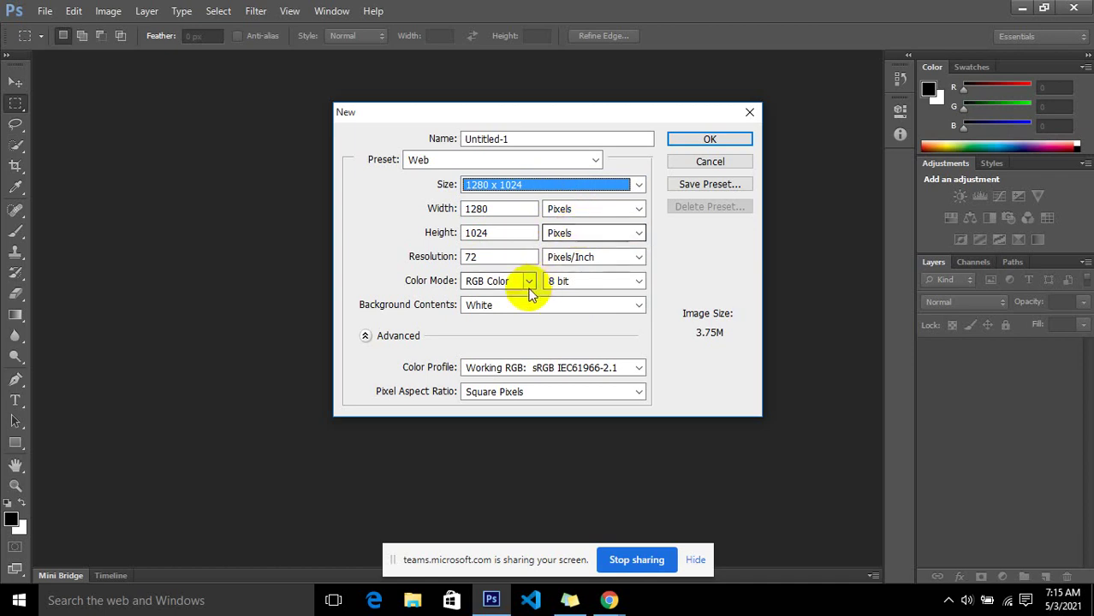
{"action": "left_click", "coordinate": [476, 259]}
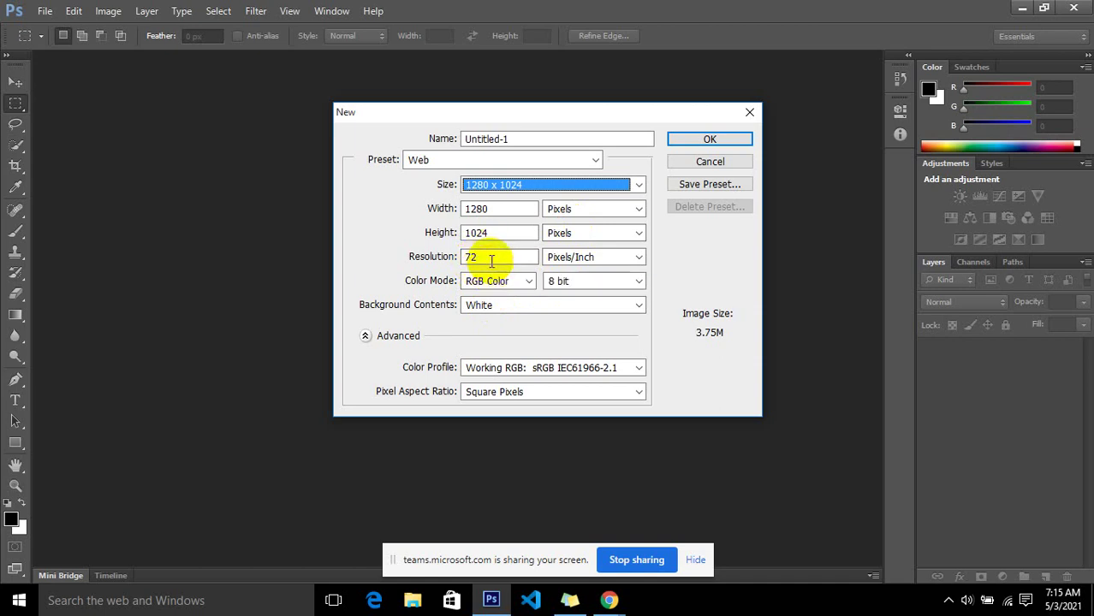
{"action": "left_click", "coordinate": [490, 259]}
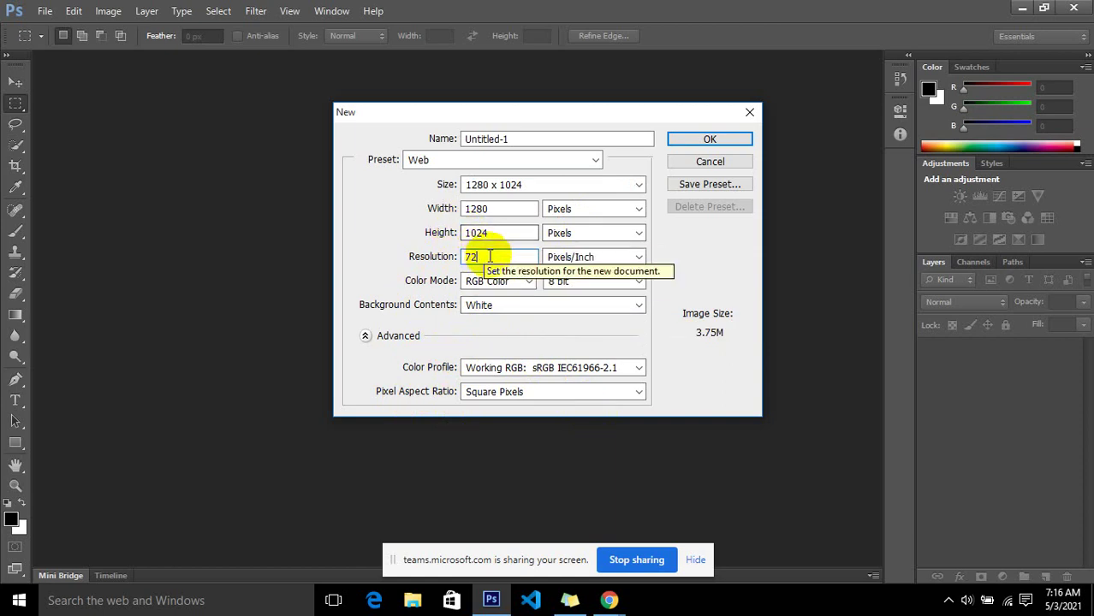
{"action": "left_click_drag", "start_coordinate": [481, 257], "coordinate": [462, 257]}
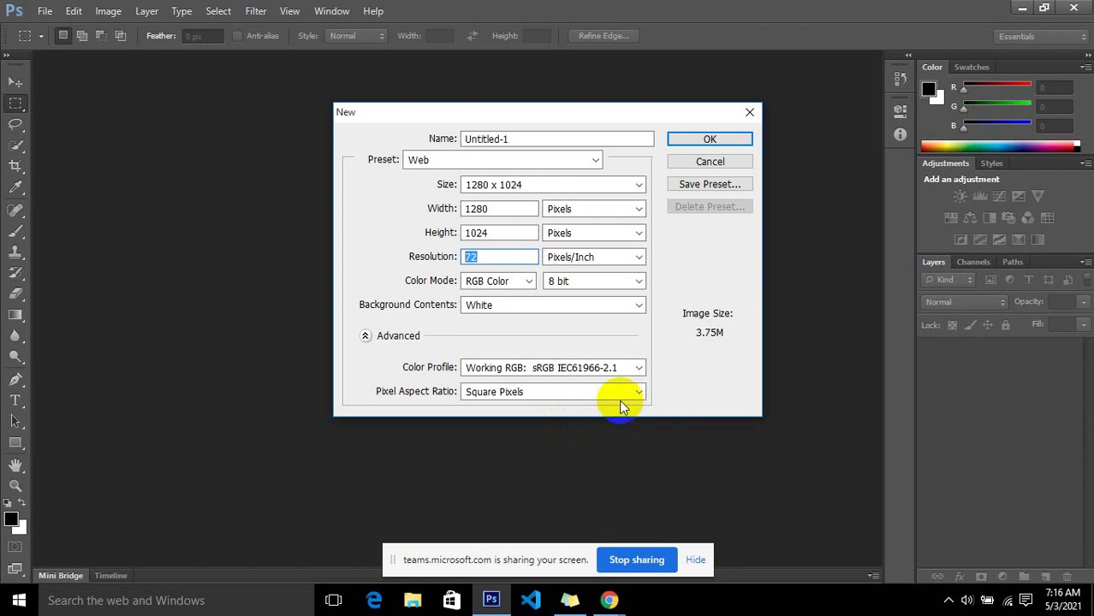
{"action": "left_click", "coordinate": [487, 256]}
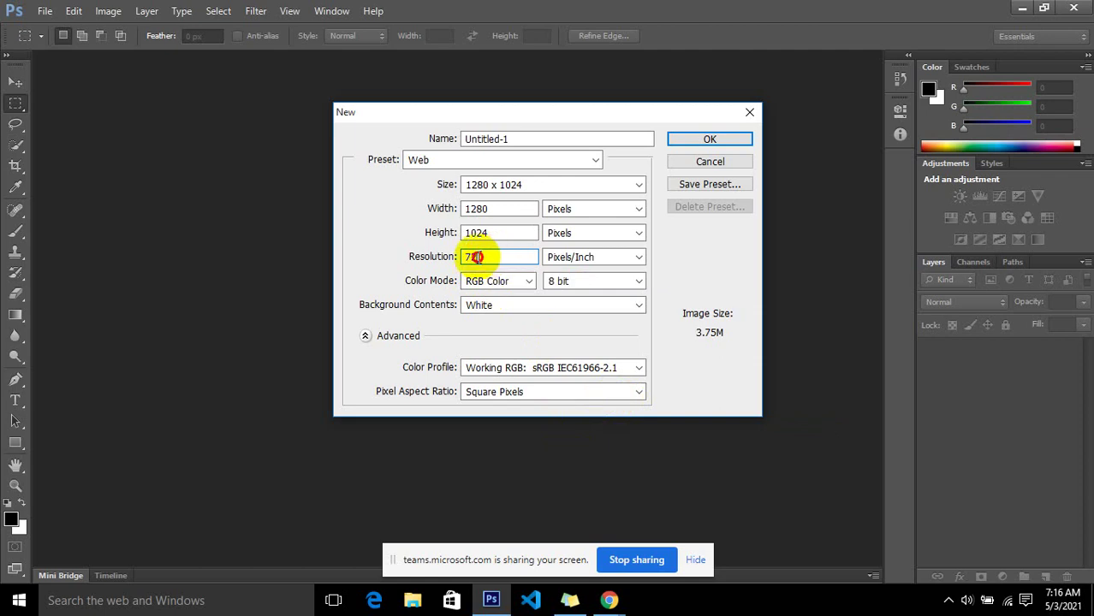
{"action": "left_click", "coordinate": [449, 259]}
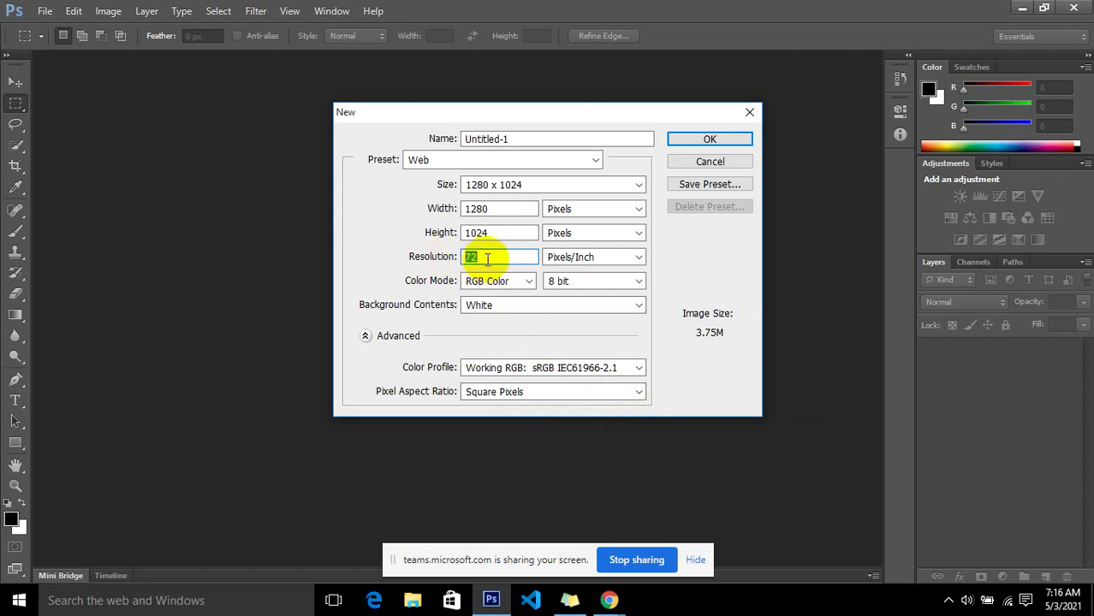
Step: View the Facebook profile picture full size, zooming in and back out to fit
{"action": "left_click", "coordinate": [609, 602]}
{"action": "mouse_move", "coordinate": [608, 600]}
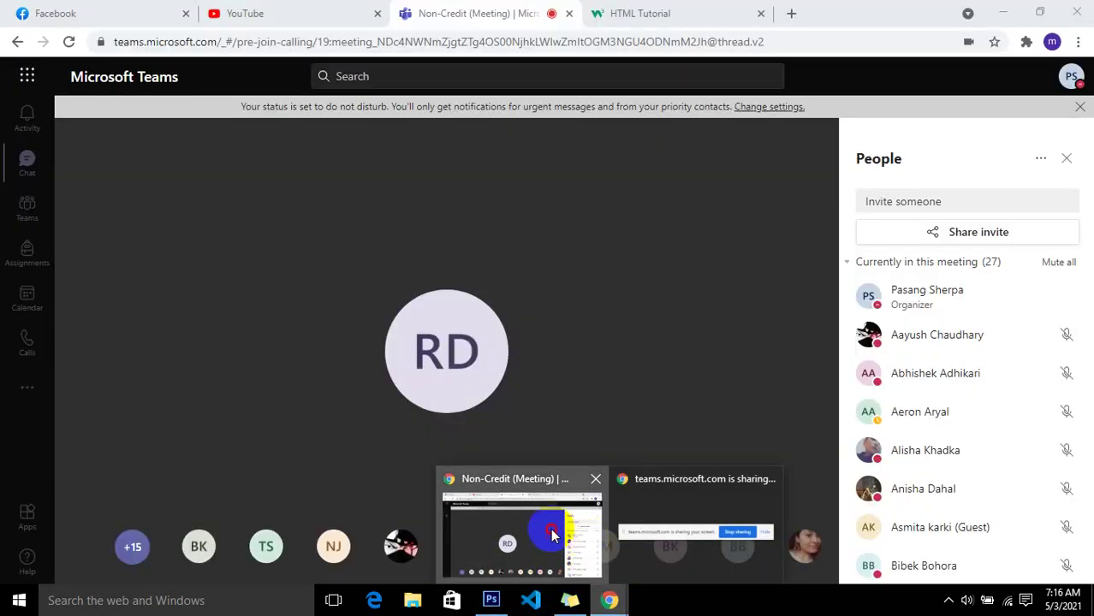
{"action": "left_click", "coordinate": [552, 531]}
{"action": "left_click", "coordinate": [157, 15]}
{"action": "left_click", "coordinate": [111, 132]}
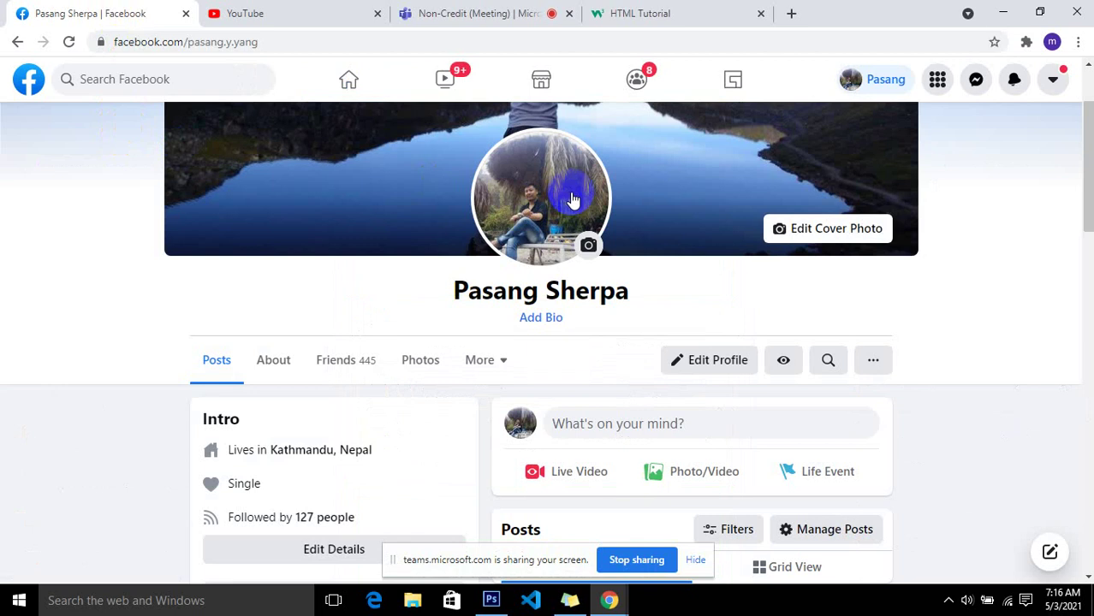
{"action": "left_click", "coordinate": [573, 199]}
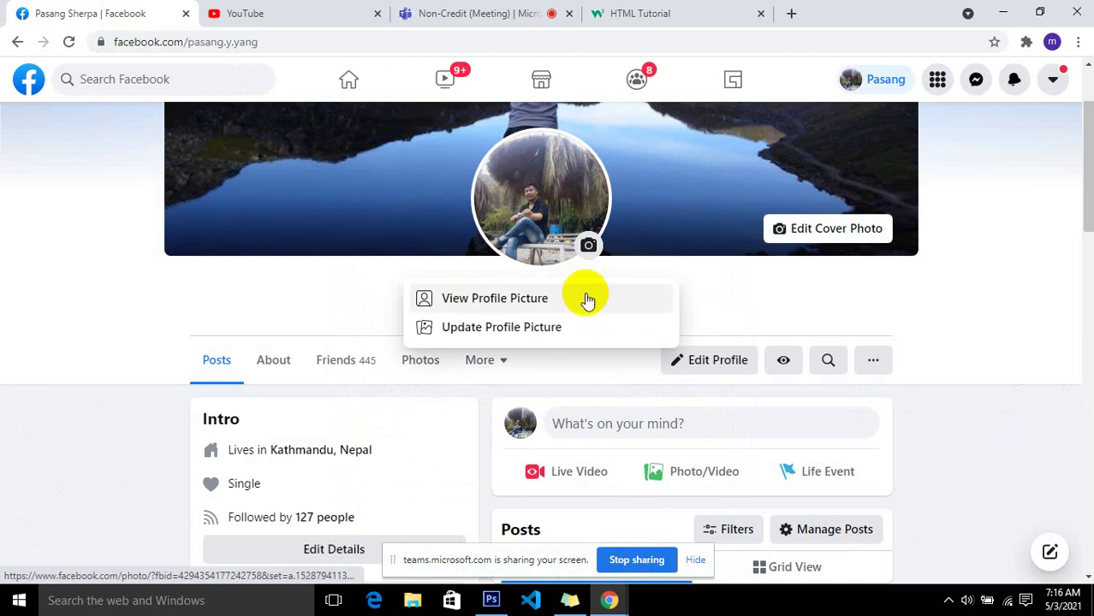
{"action": "left_click", "coordinate": [588, 300]}
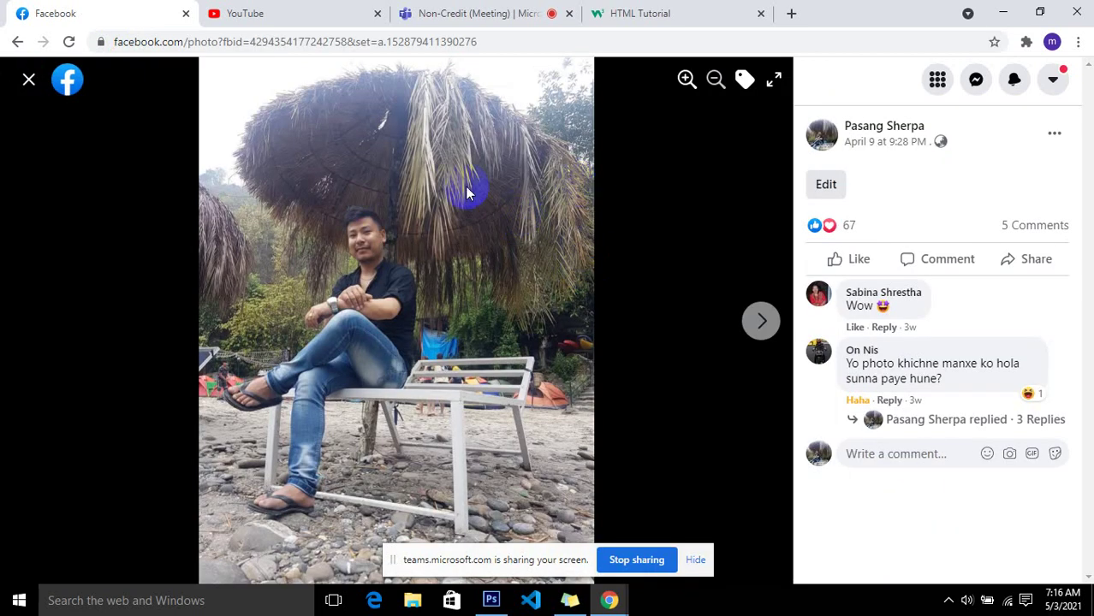
{"action": "left_click", "coordinate": [686, 79]}
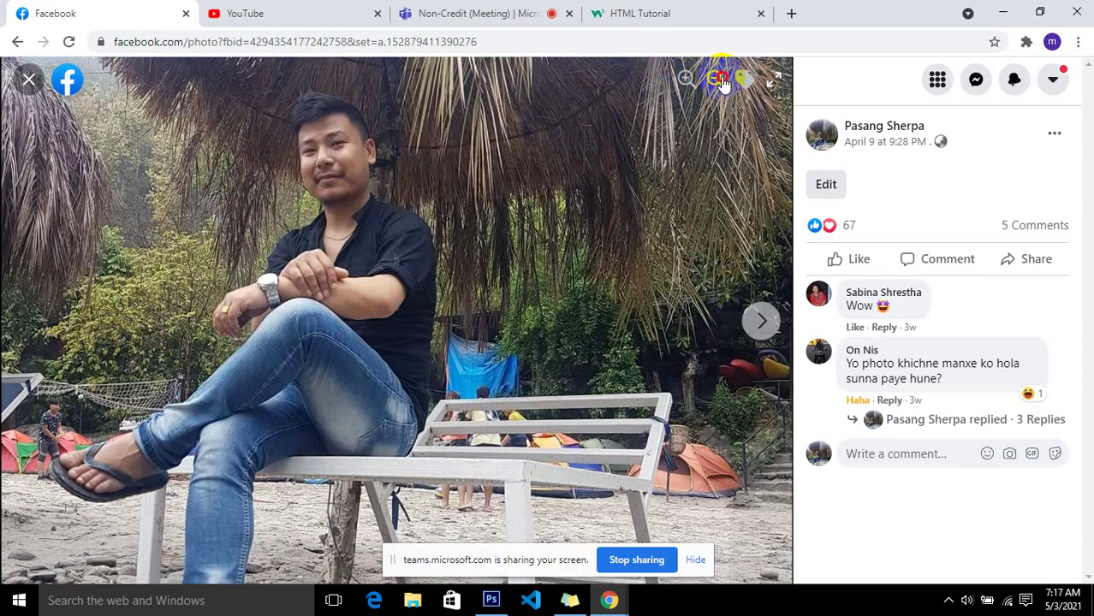
{"action": "left_click", "coordinate": [721, 83]}
{"action": "left_click", "coordinate": [718, 86]}
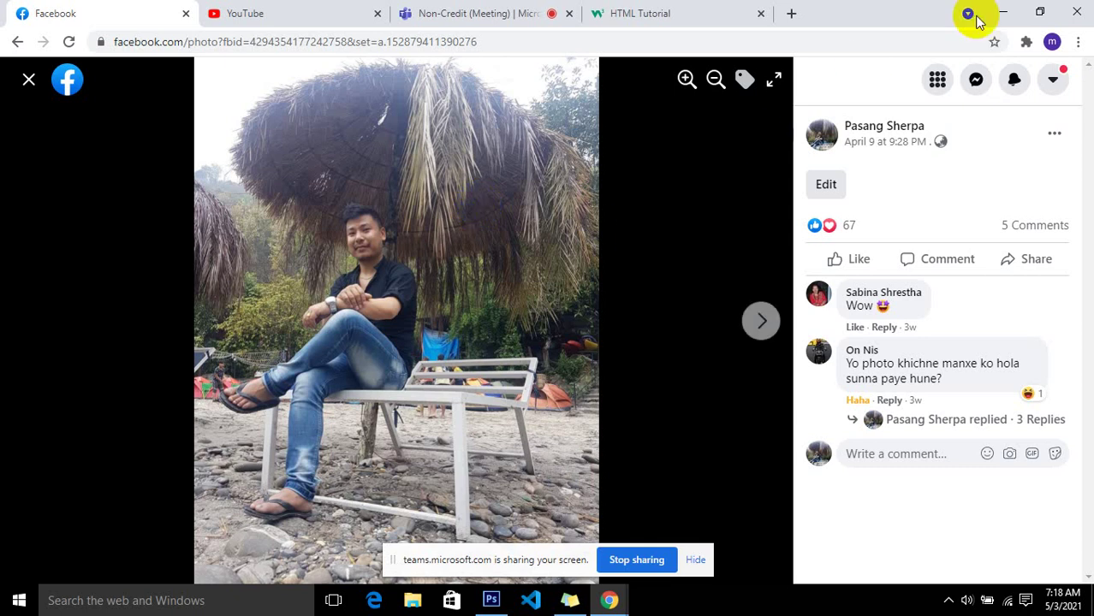
Step: Minimize Chrome, cancel Photoshop's new-document dialog, and minimize Photoshop to the desktop
{"action": "left_click", "coordinate": [1004, 12]}
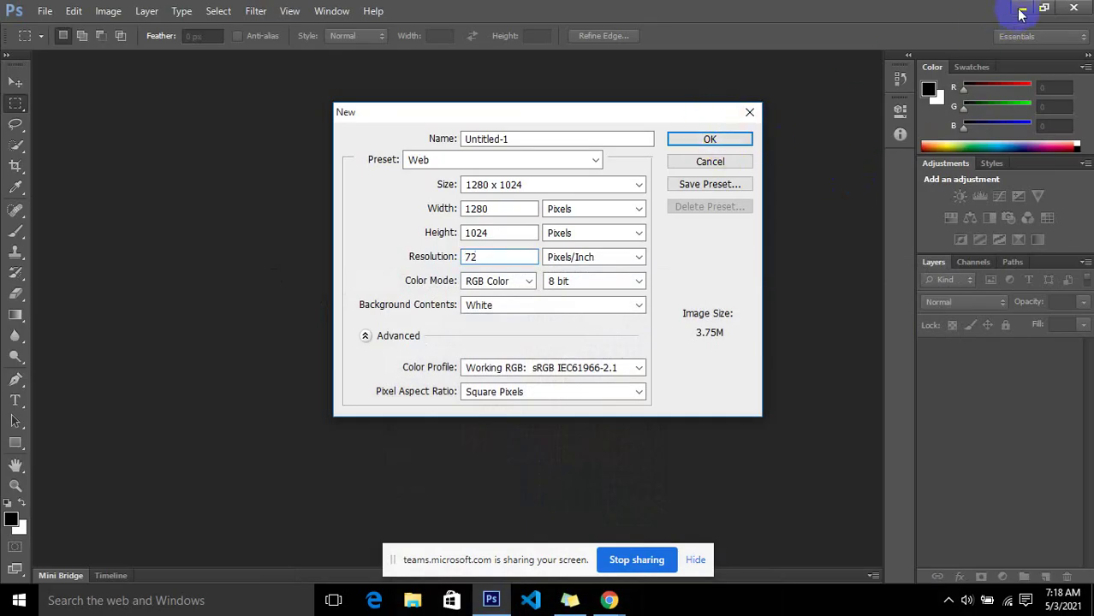
{"action": "key", "text": "Escape"}
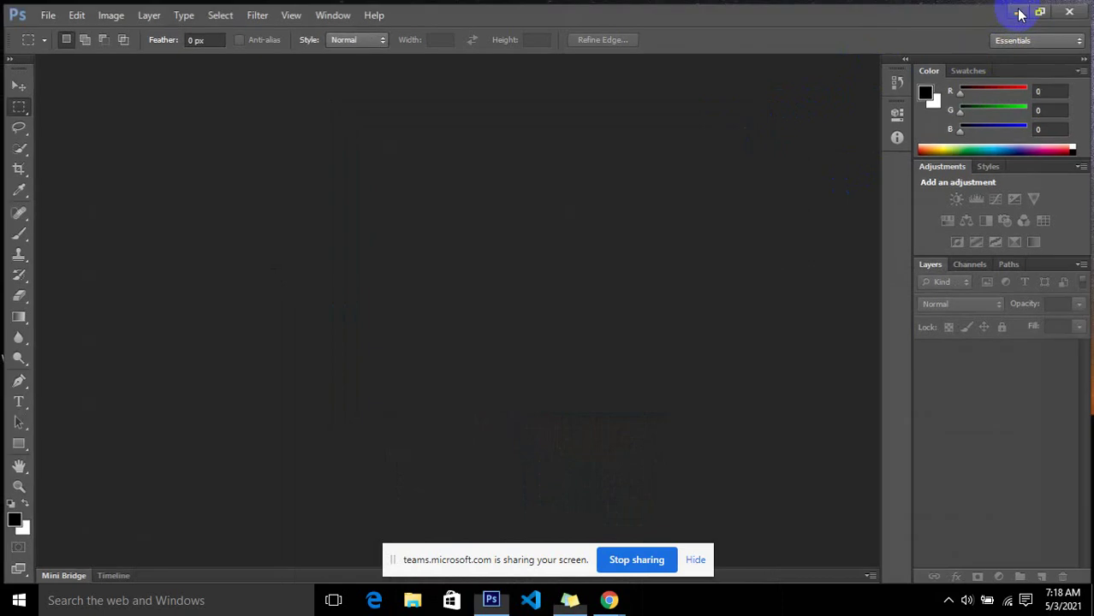
{"action": "left_click", "coordinate": [1022, 8]}
{"action": "left_click", "coordinate": [170, 296]}
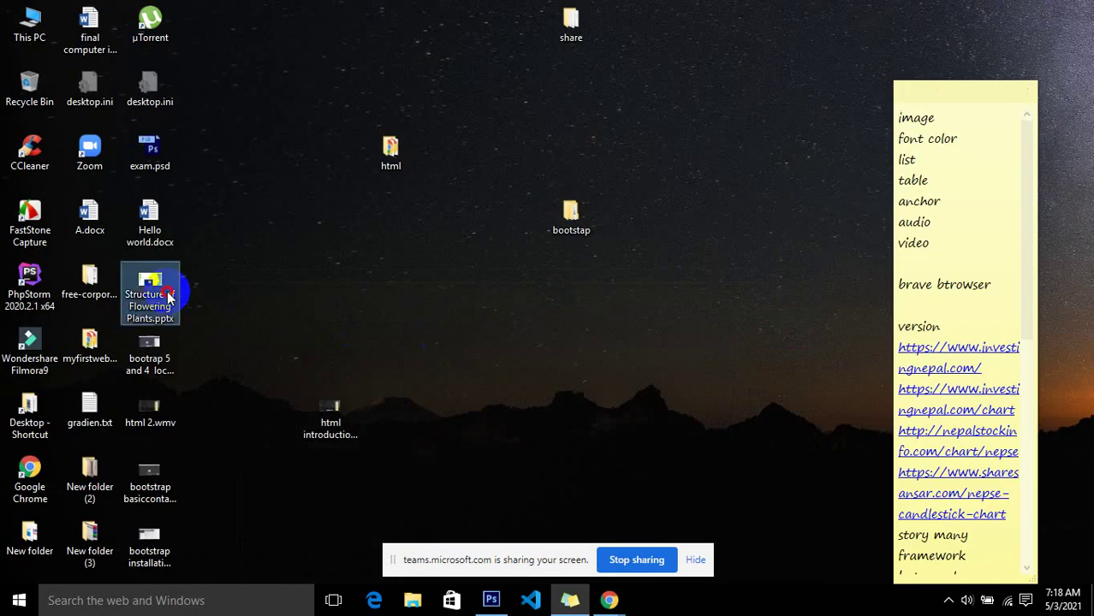
{"action": "left_click", "coordinate": [164, 364]}
{"action": "right_click", "coordinate": [167, 370]}
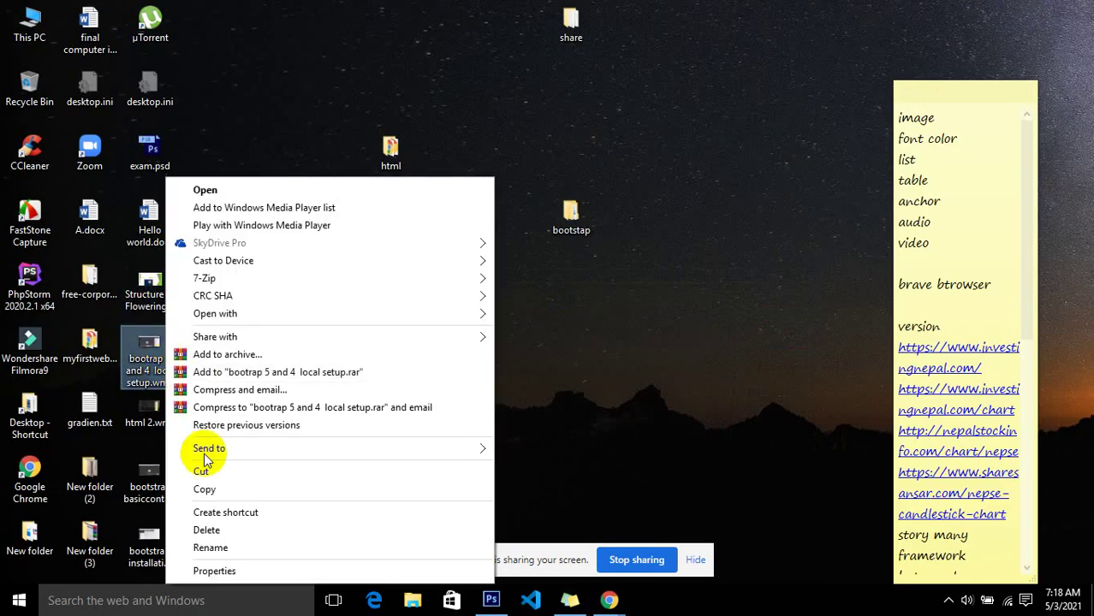
{"action": "left_click", "coordinate": [230, 572]}
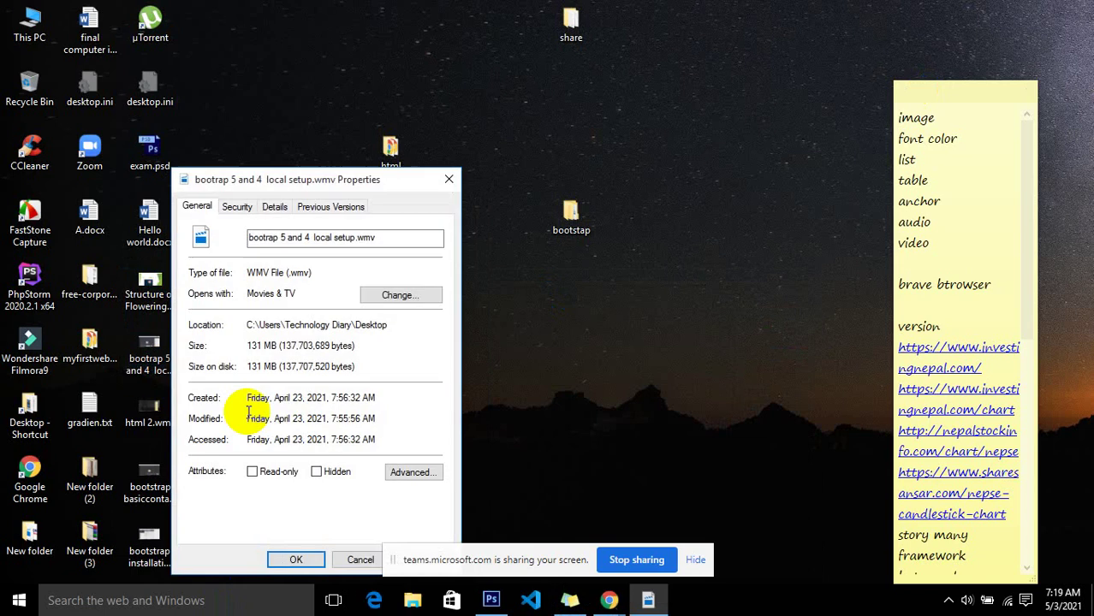
{"action": "left_click", "coordinate": [268, 344]}
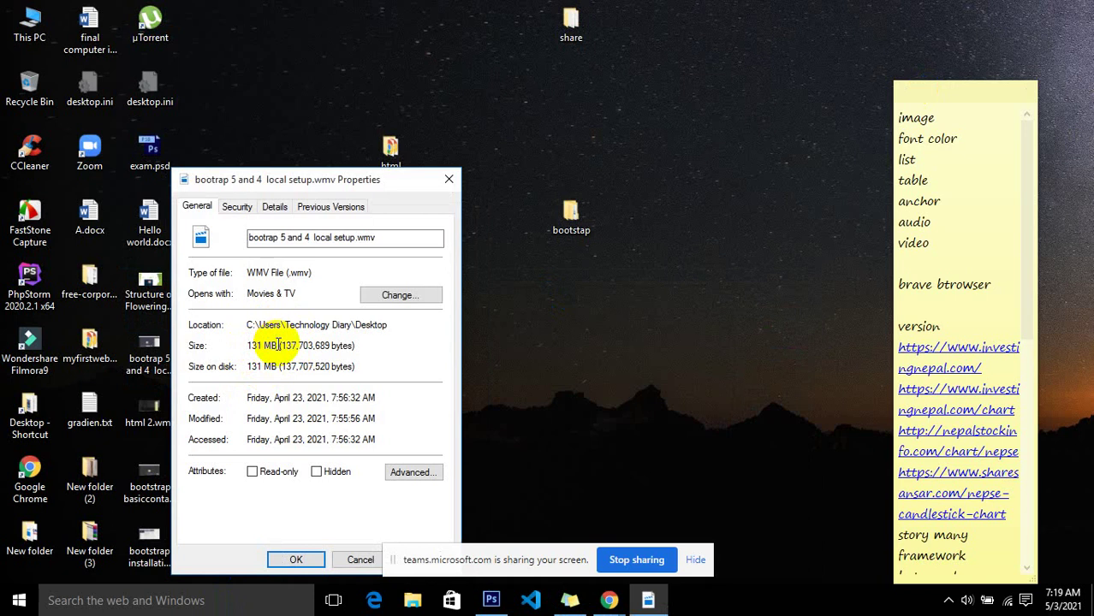
{"action": "left_click", "coordinate": [448, 179]}
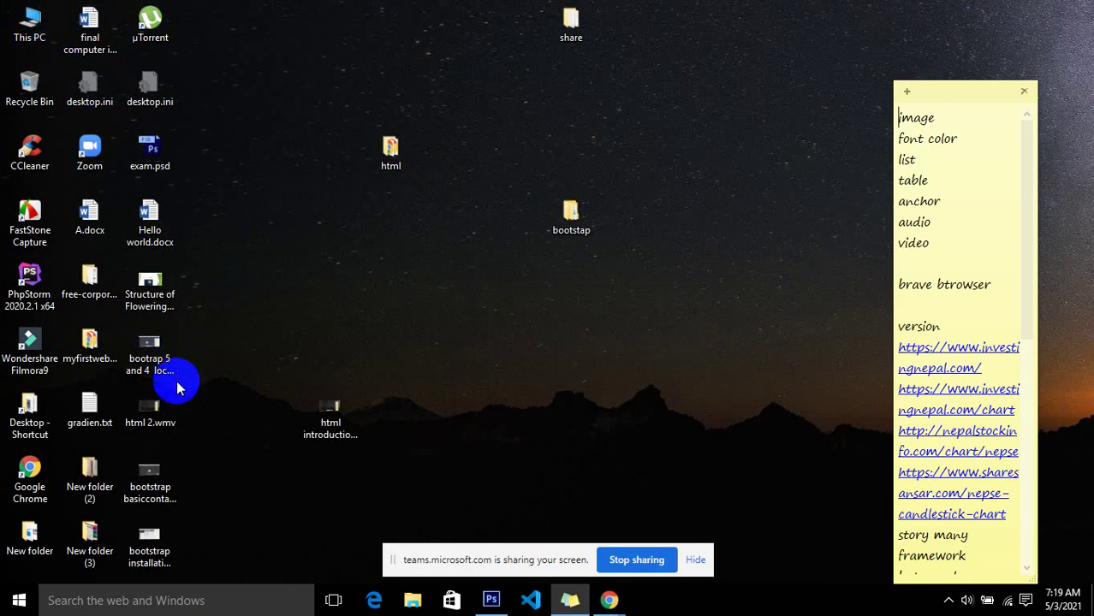
Step: Open the windows (C:) drive from This PC in a maximized window
{"action": "double_click", "coordinate": [38, 24]}
{"action": "left_click", "coordinate": [446, 283]}
{"action": "double_click", "coordinate": [446, 282]}
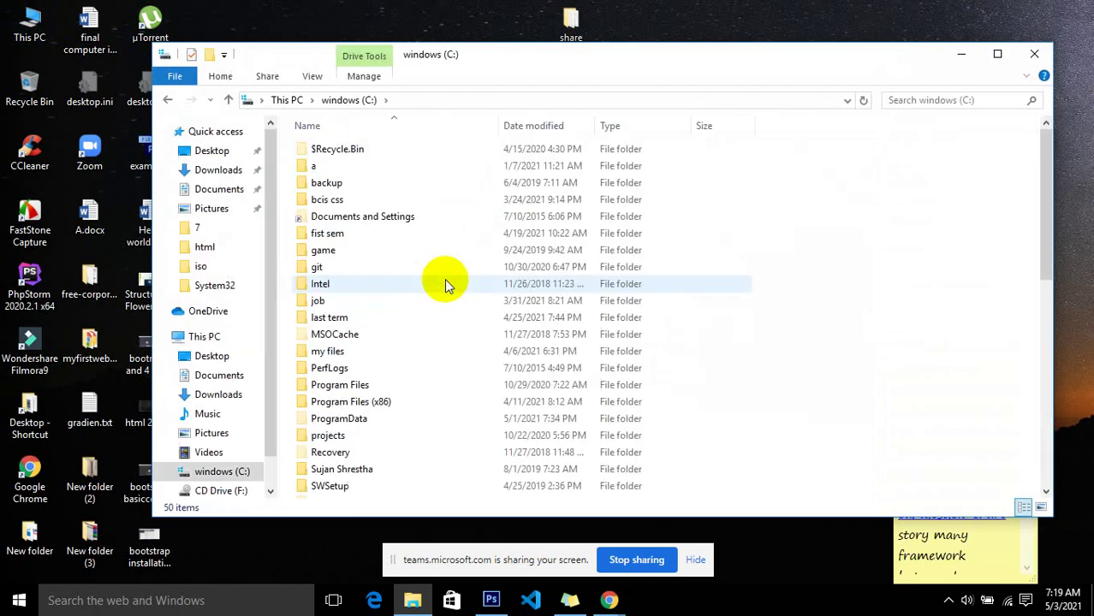
{"action": "left_click", "coordinate": [998, 54]}
{"action": "scroll", "coordinate": [385, 317], "scroll_direction": "down", "scroll_amount": 7}
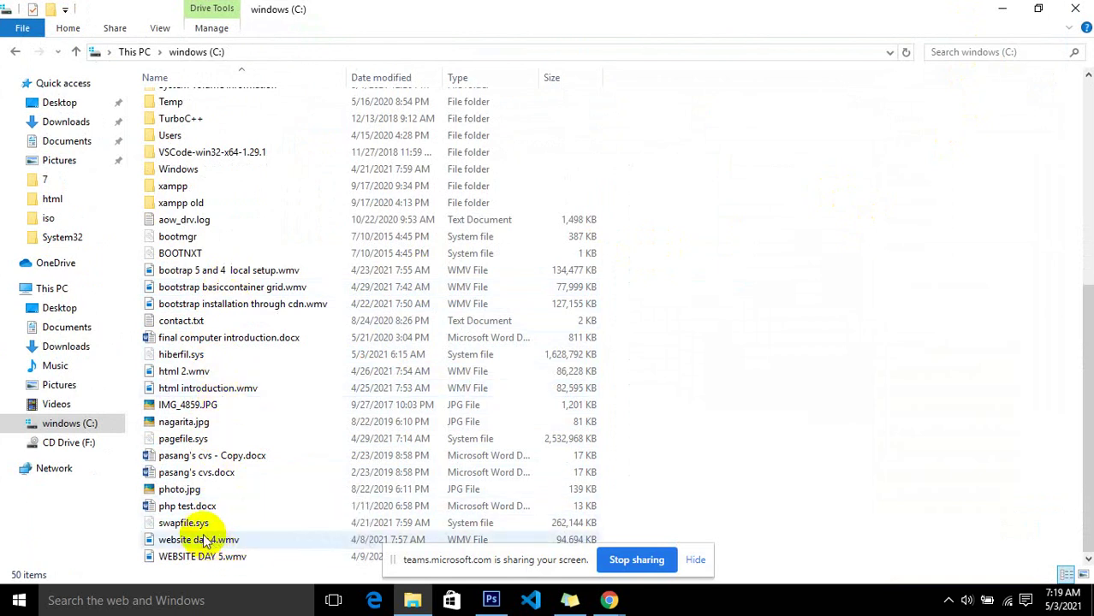
Step: Check html 2.wmv's Properties, then select html introduction.wmv
{"action": "left_click", "coordinate": [202, 376]}
{"action": "right_click", "coordinate": [202, 375]}
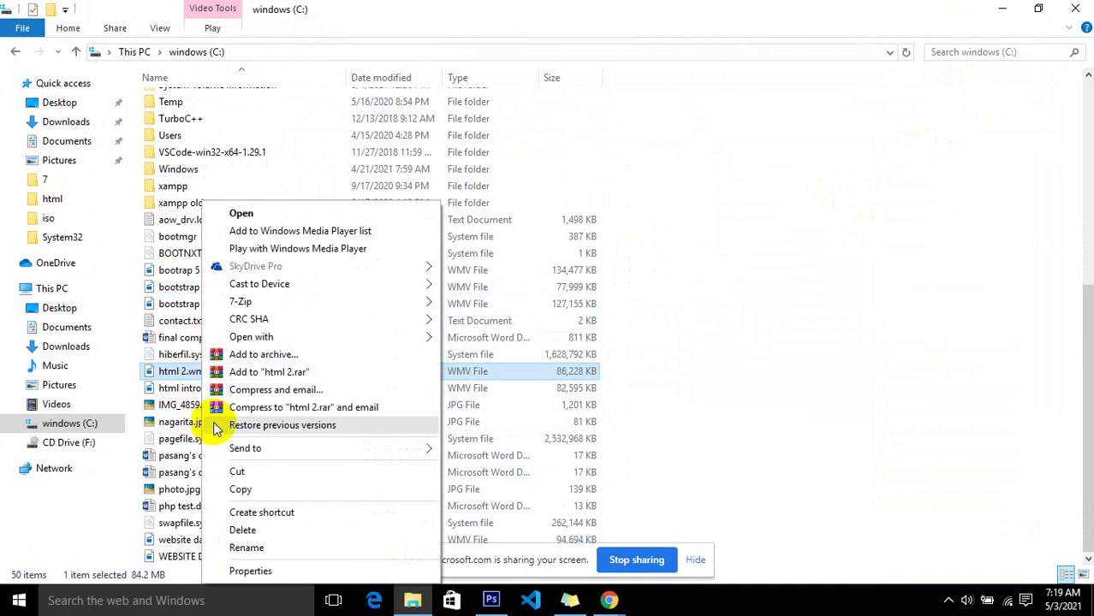
{"action": "left_click", "coordinate": [257, 578]}
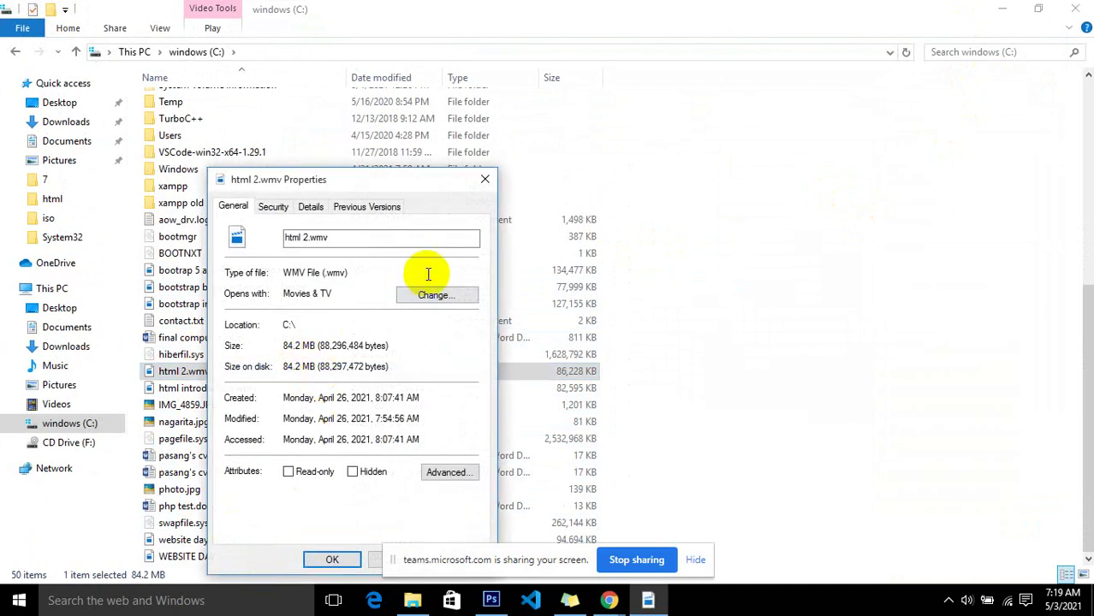
{"action": "left_click", "coordinate": [482, 181]}
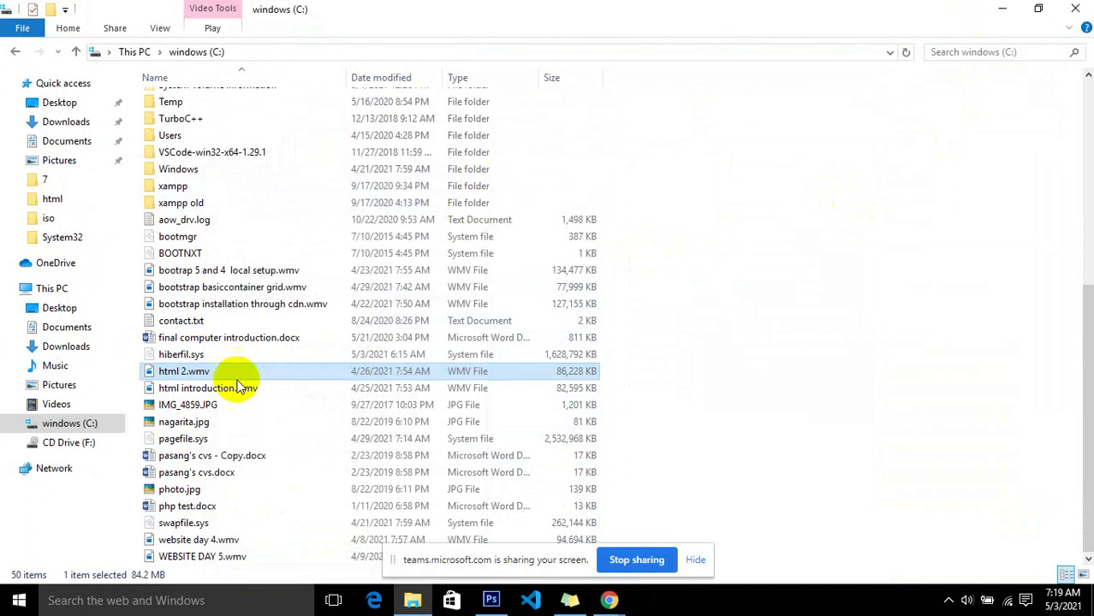
{"action": "mouse_move", "coordinate": [208, 387]}
{"action": "left_click", "coordinate": [234, 392]}
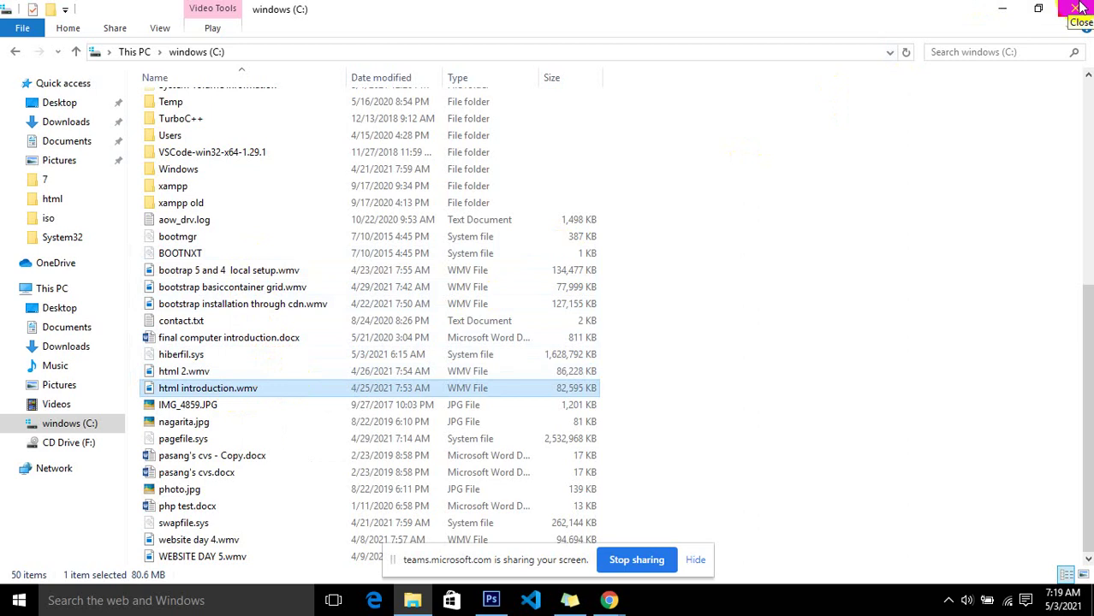
Step: Close File Explorer and bring Photoshop back to the front
{"action": "left_click", "coordinate": [1080, 9]}
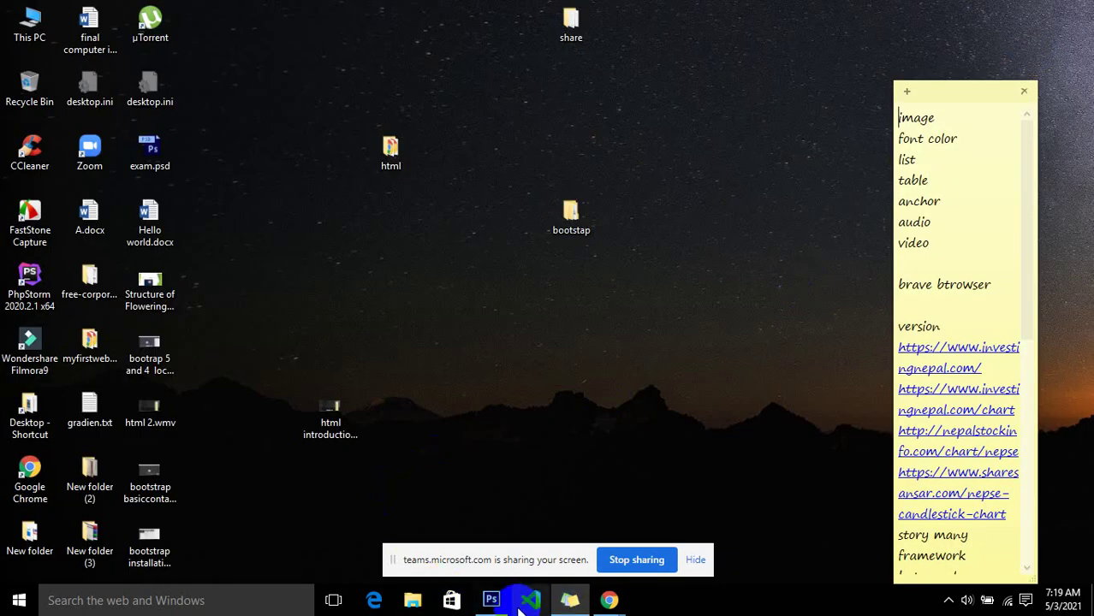
{"action": "left_click", "coordinate": [491, 600]}
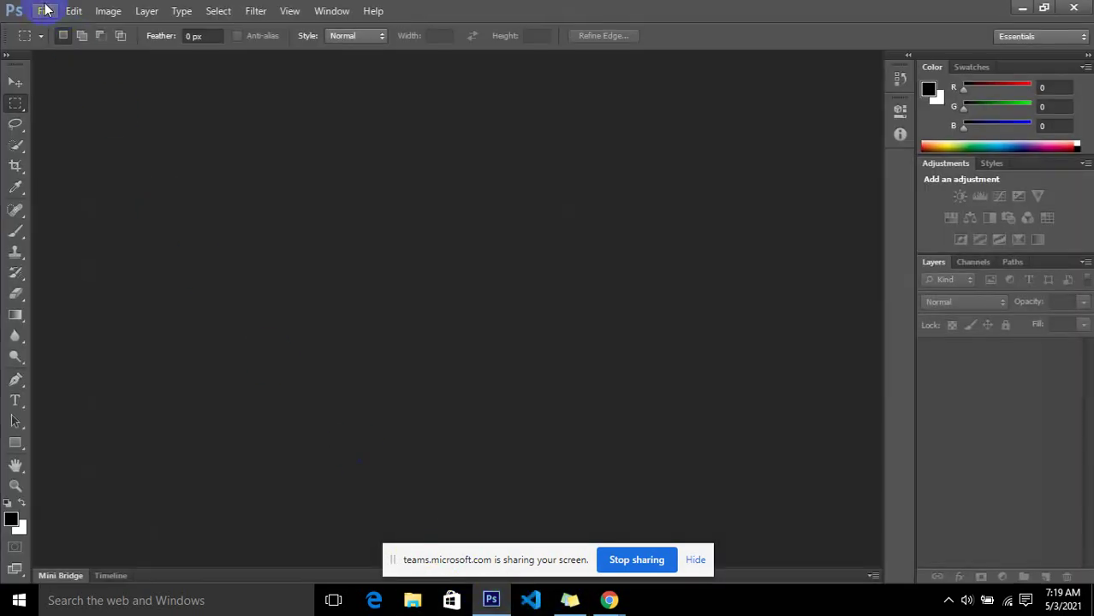
{"action": "left_click", "coordinate": [45, 11]}
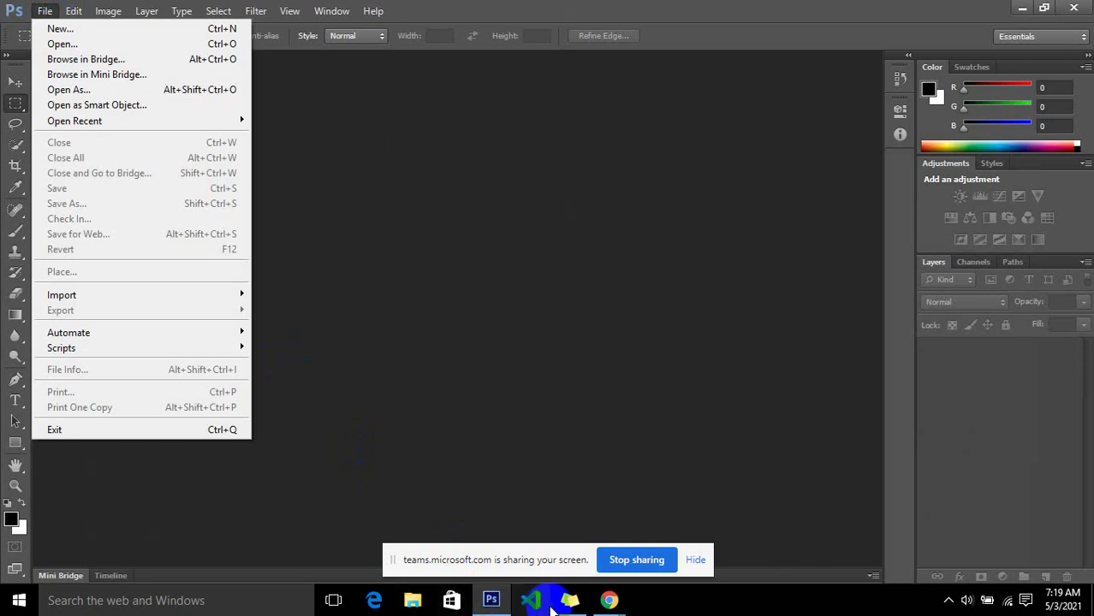
{"action": "left_click", "coordinate": [607, 602]}
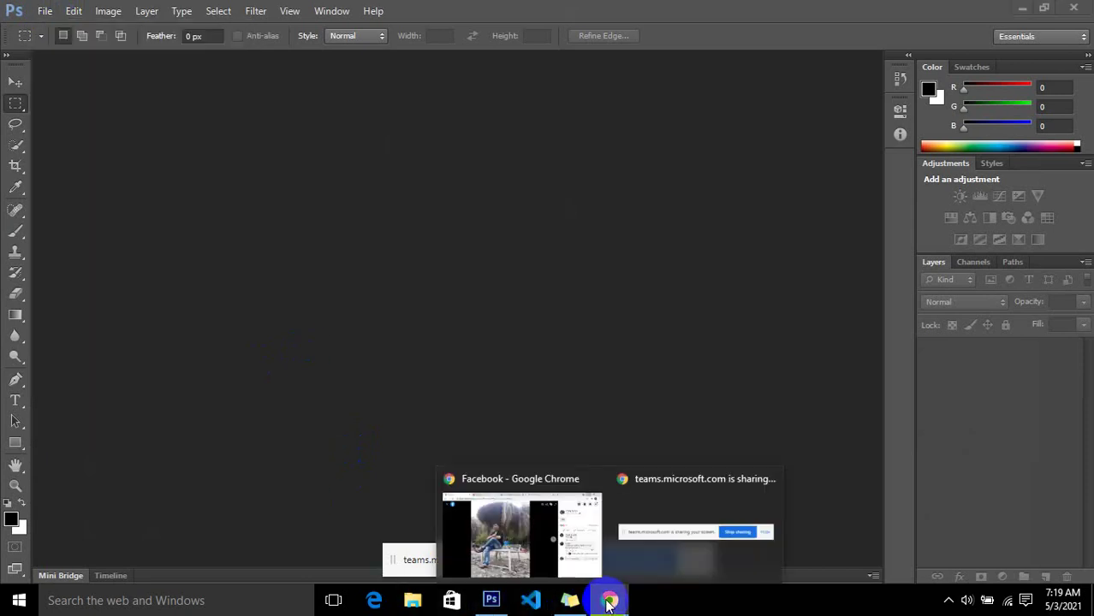
Step: Search YouTube for 'resolution in photoshop' and scroll the results
{"action": "left_click", "coordinate": [567, 556]}
{"action": "left_click", "coordinate": [275, 9]}
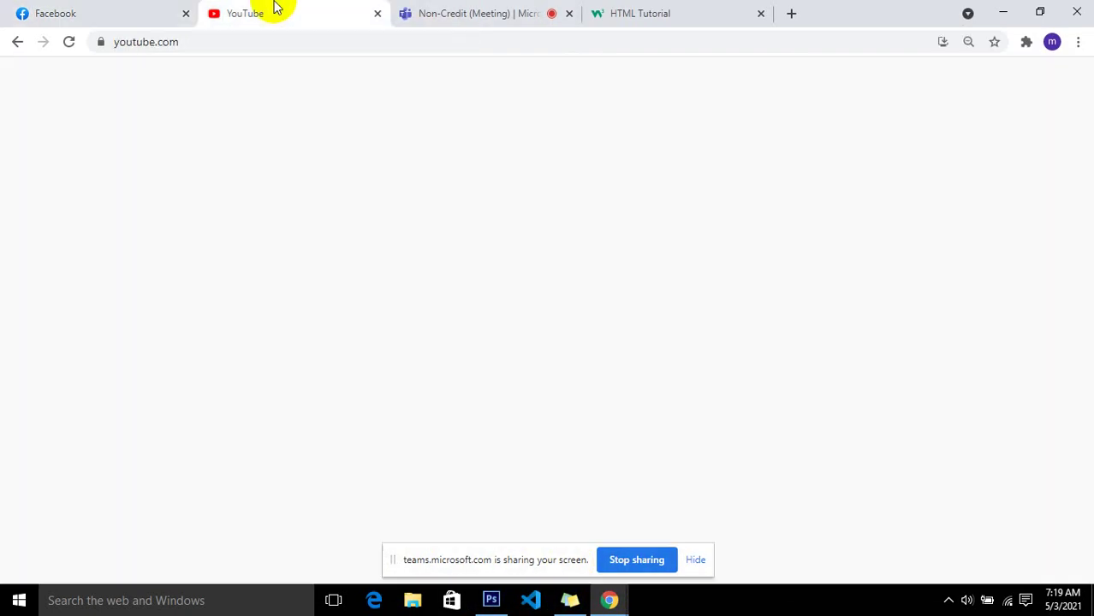
{"action": "left_click", "coordinate": [358, 75]}
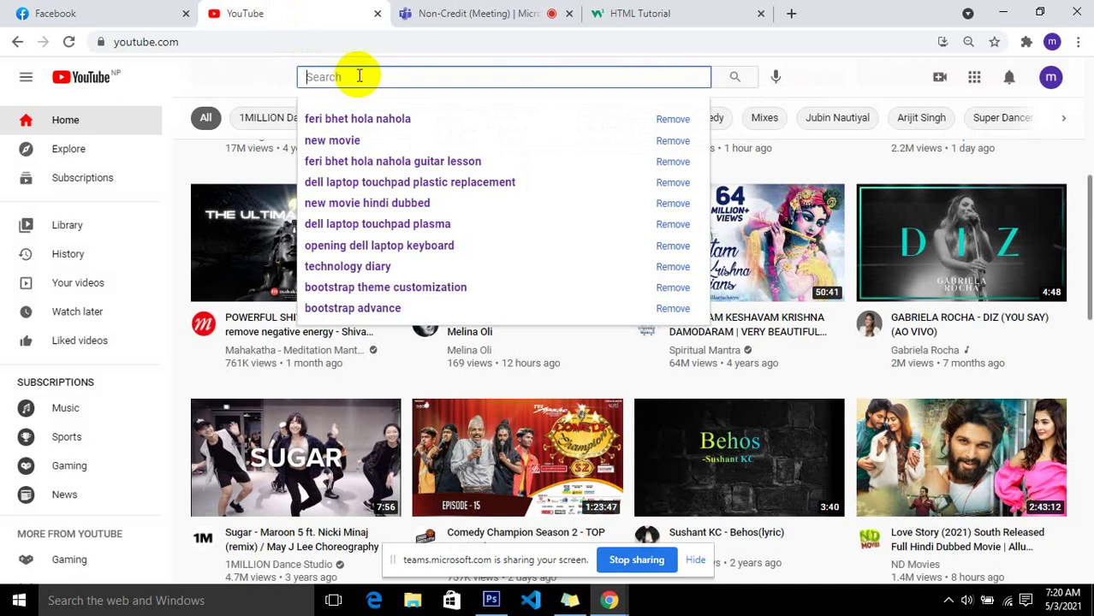
{"action": "type", "text": "resolu"}
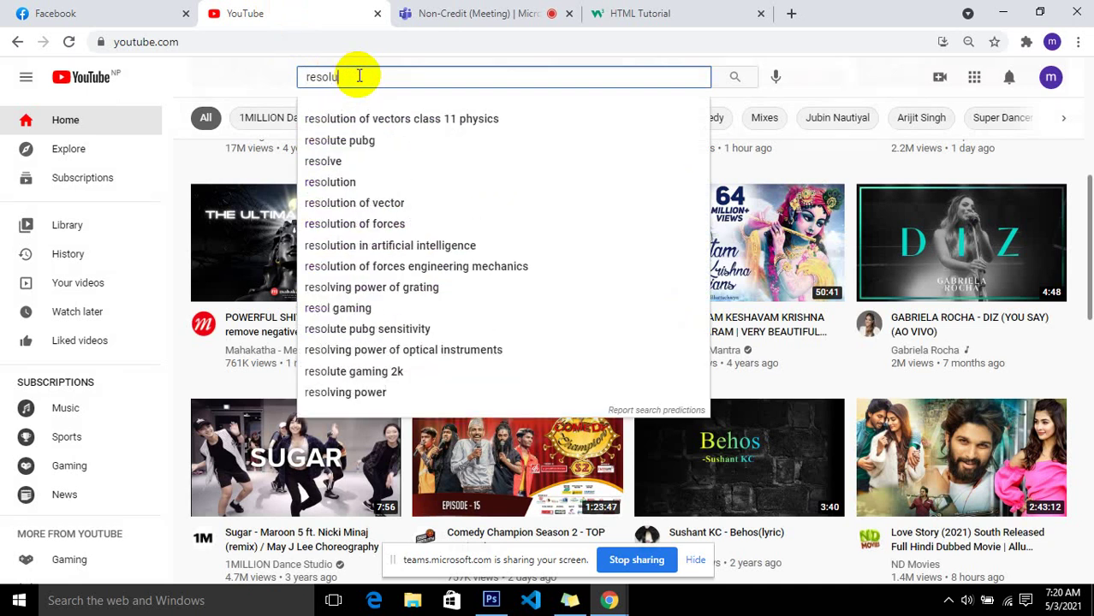
{"action": "type", "text": "tion in p"}
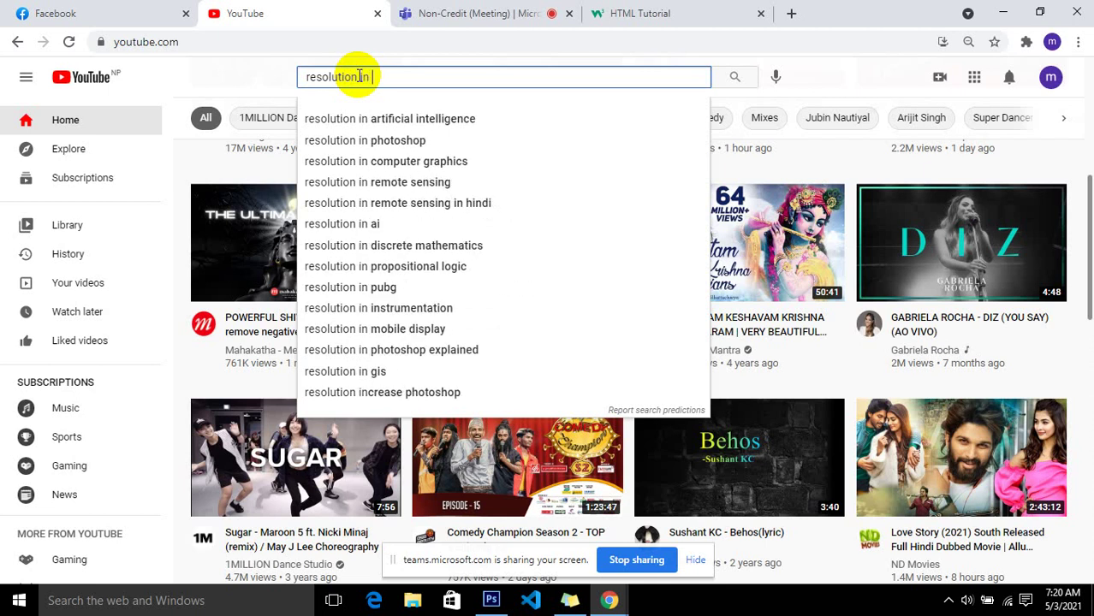
{"action": "type", "text": "hotos"}
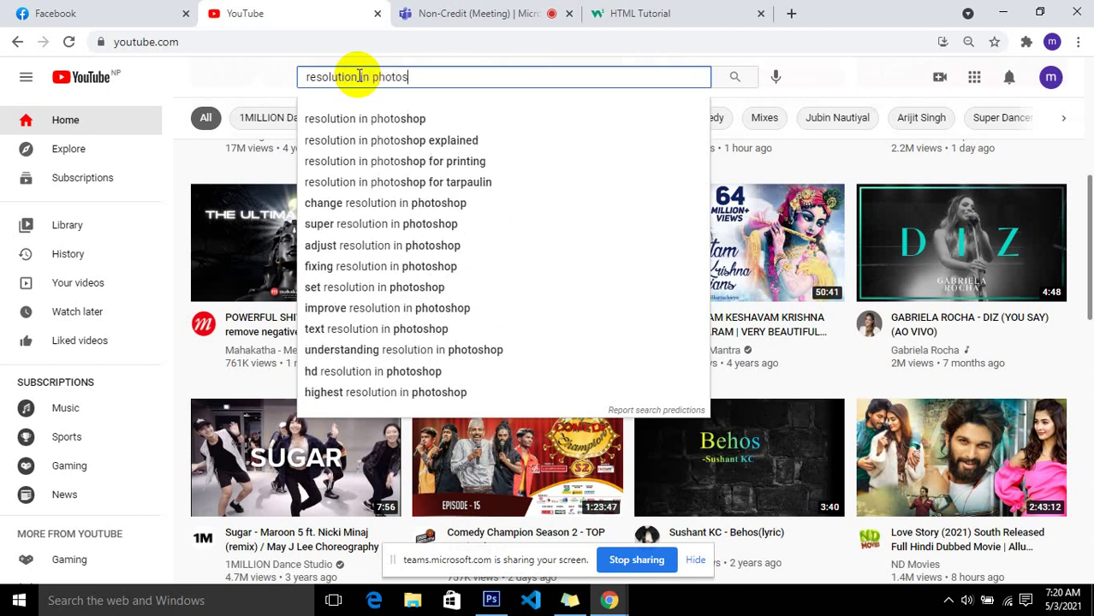
{"action": "type", "text": "hop"}
{"action": "key", "text": "Return"}
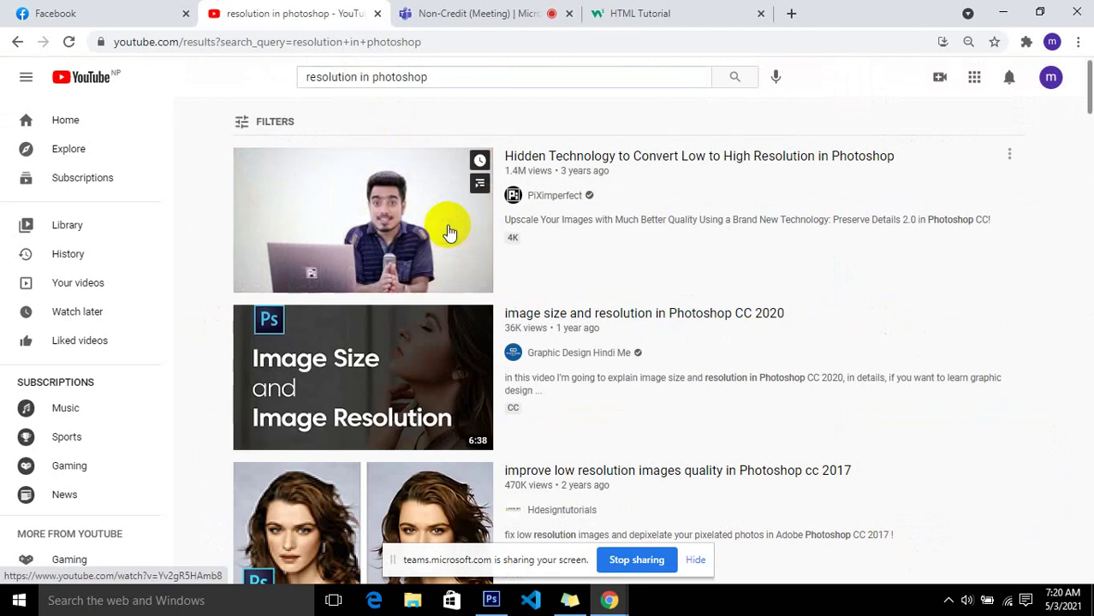
{"action": "mouse_move", "coordinate": [363, 219]}
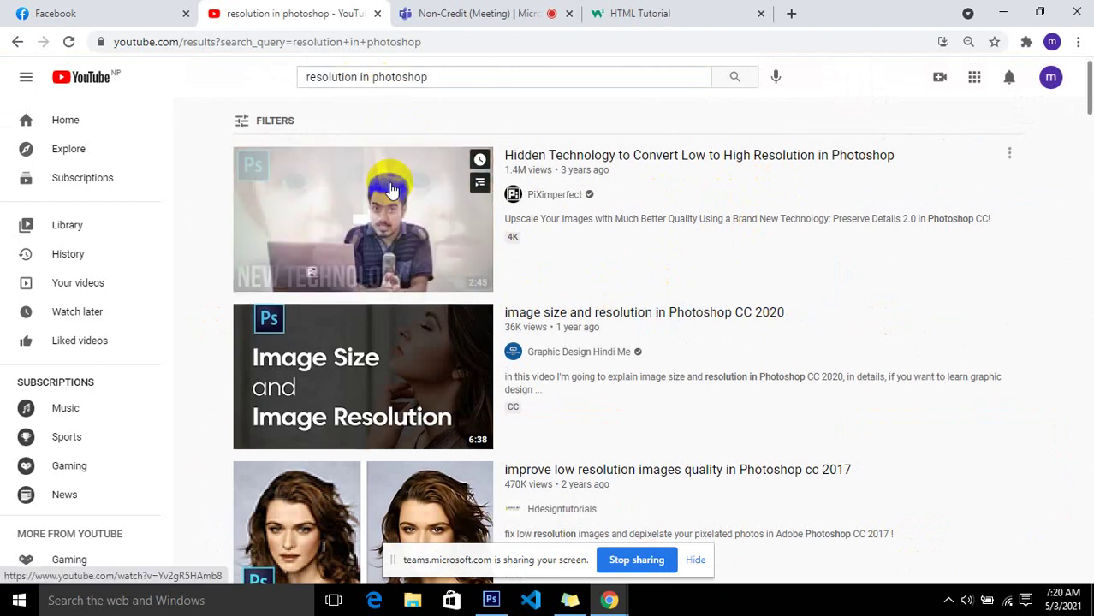
{"action": "scroll", "coordinate": [411, 205], "scroll_direction": "down", "scroll_amount": 2}
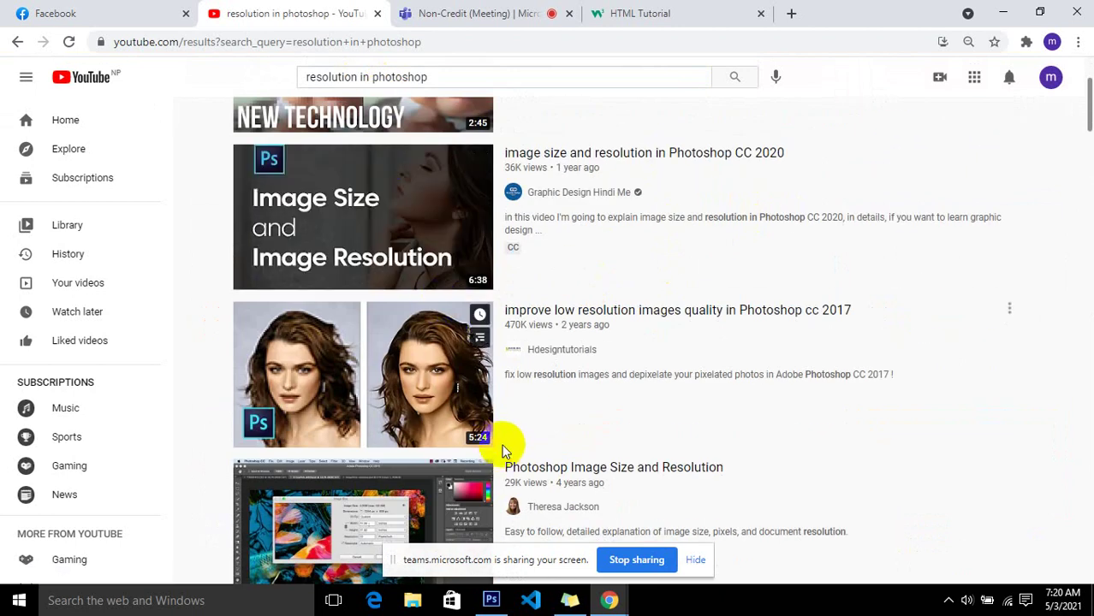
{"action": "mouse_move", "coordinate": [548, 398]}
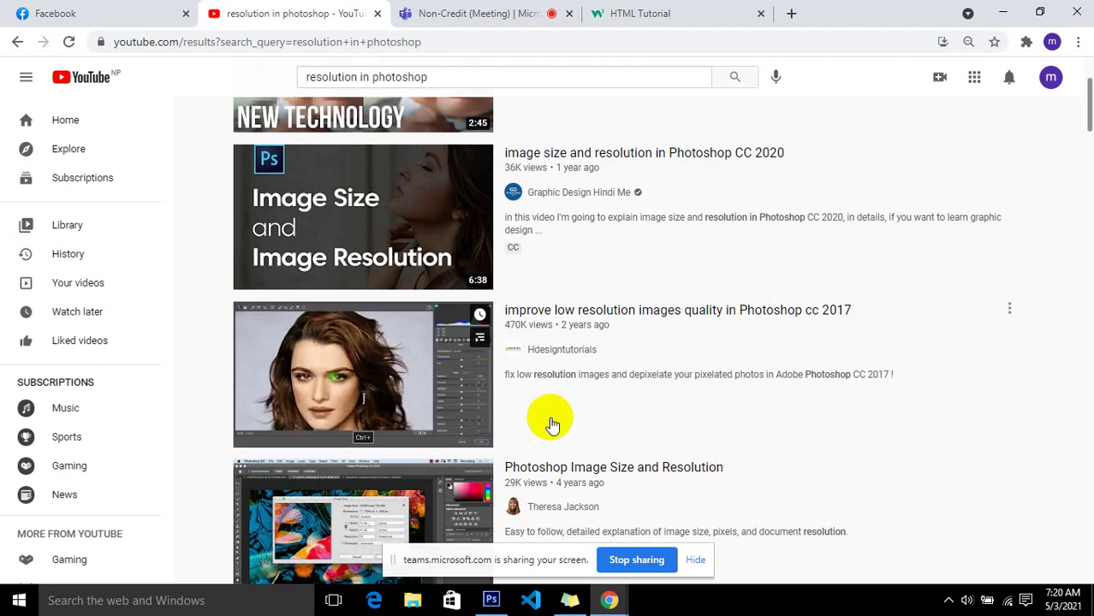
{"action": "mouse_move", "coordinate": [363, 374]}
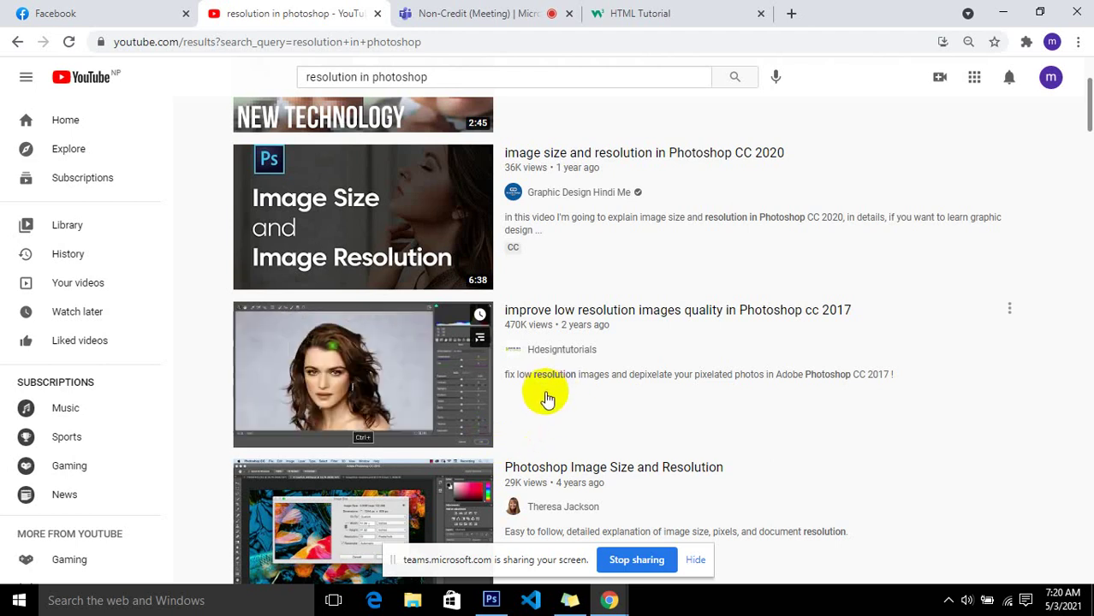
Step: Create Untitled-1 from the Web preset: 1280 x 1024 pixels, 72 ppi, Pixels units
{"action": "left_click", "coordinate": [491, 601]}
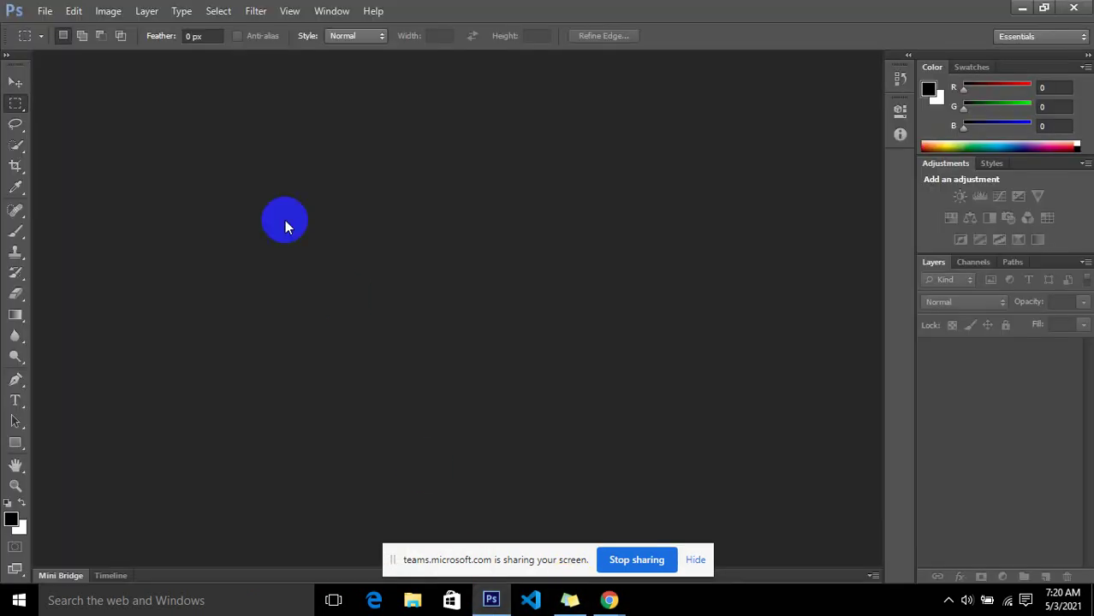
{"action": "left_click", "coordinate": [42, 11]}
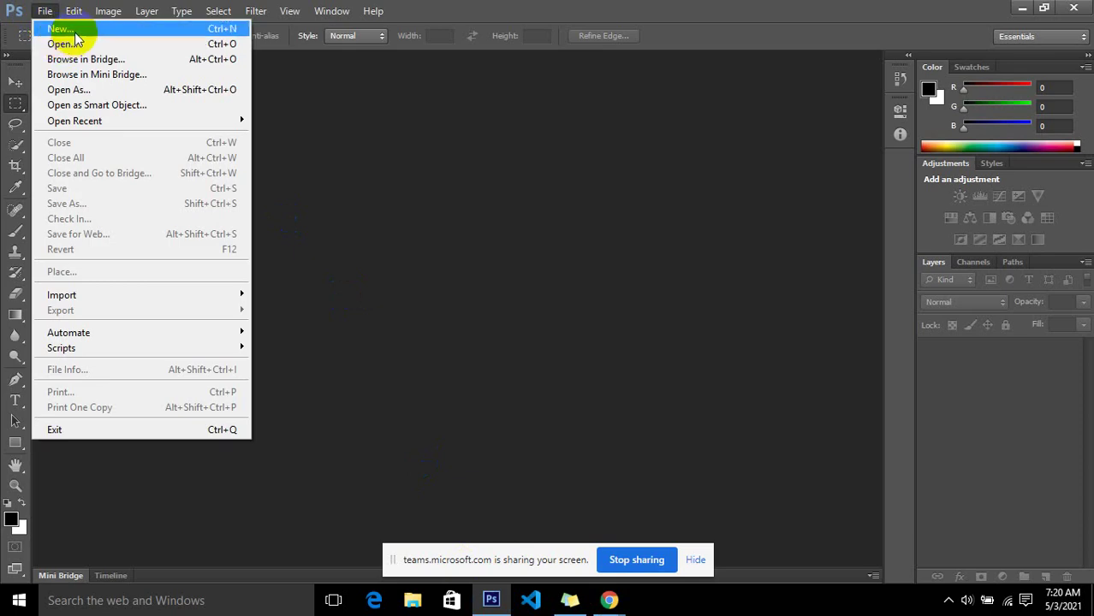
{"action": "left_click", "coordinate": [56, 28]}
{"action": "left_click", "coordinate": [591, 161]}
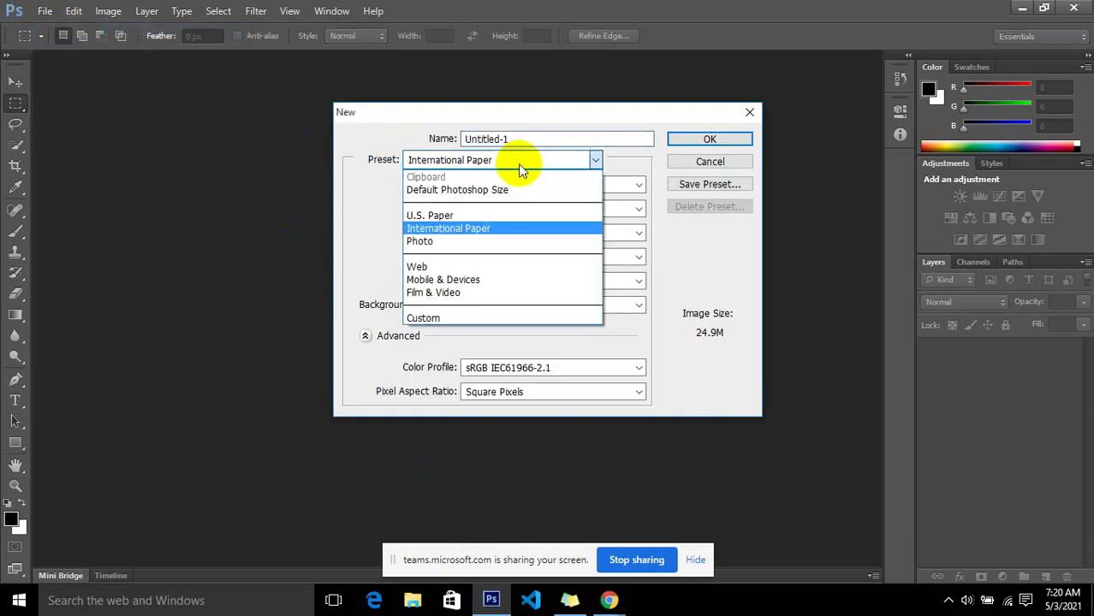
{"action": "left_click", "coordinate": [479, 267]}
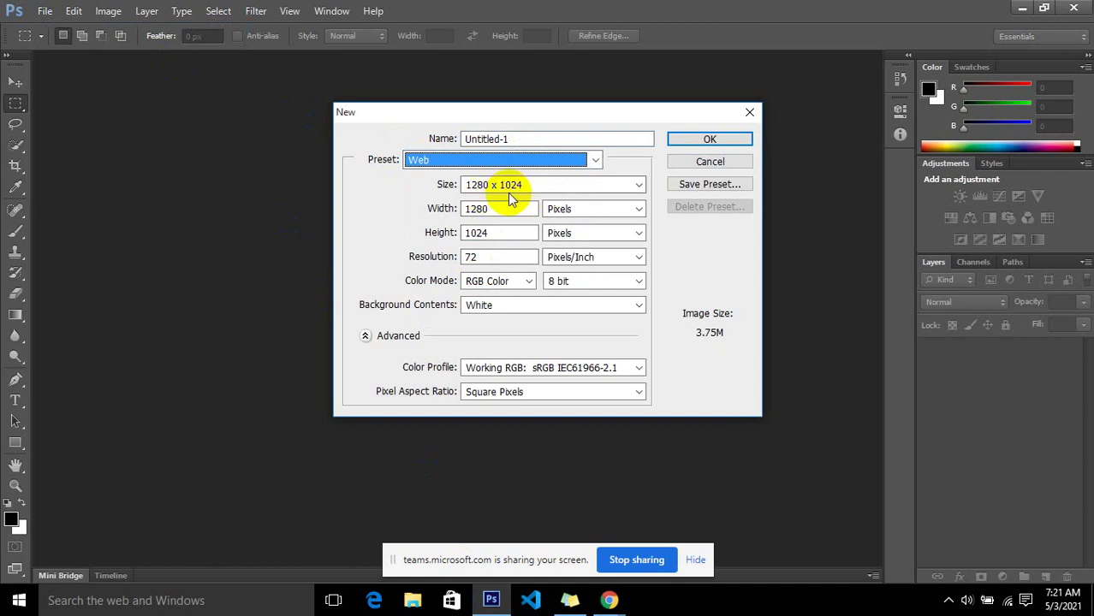
{"action": "double_click", "coordinate": [479, 255]}
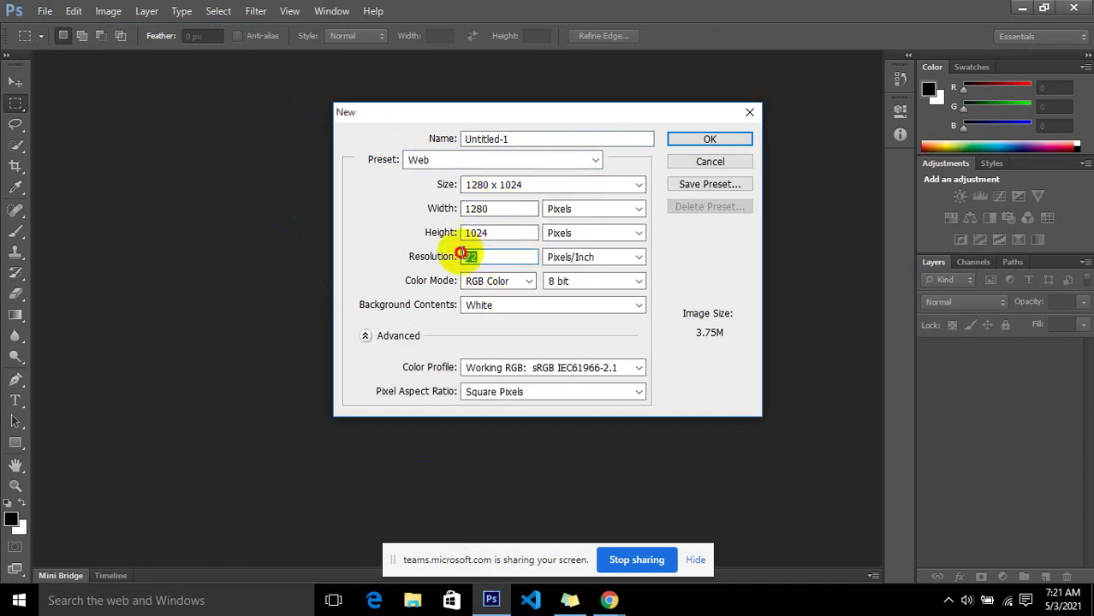
{"action": "left_click", "coordinate": [629, 211]}
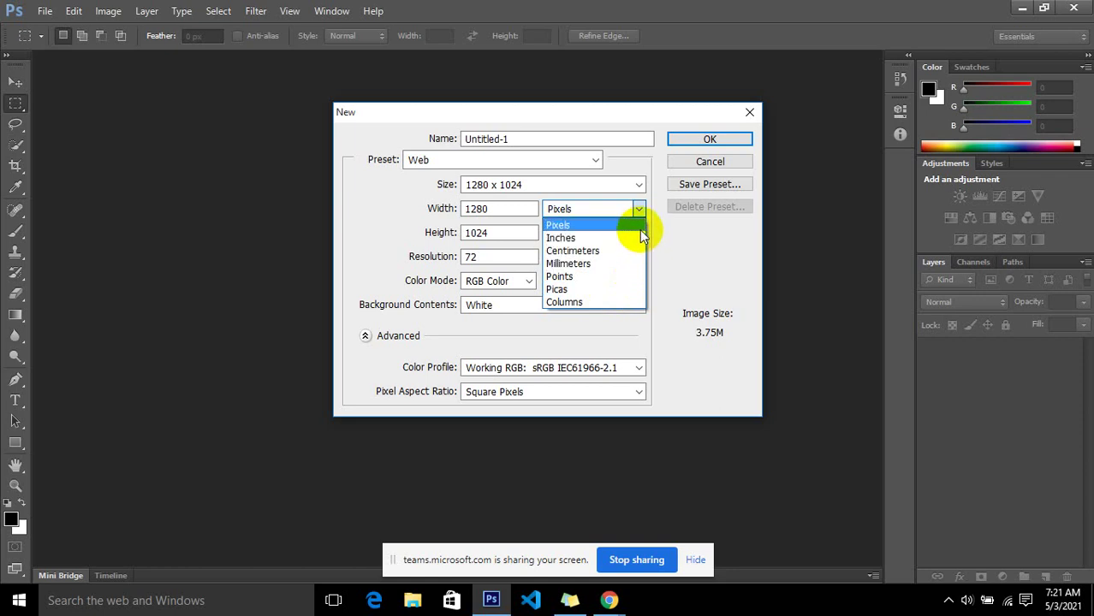
{"action": "left_click", "coordinate": [641, 228]}
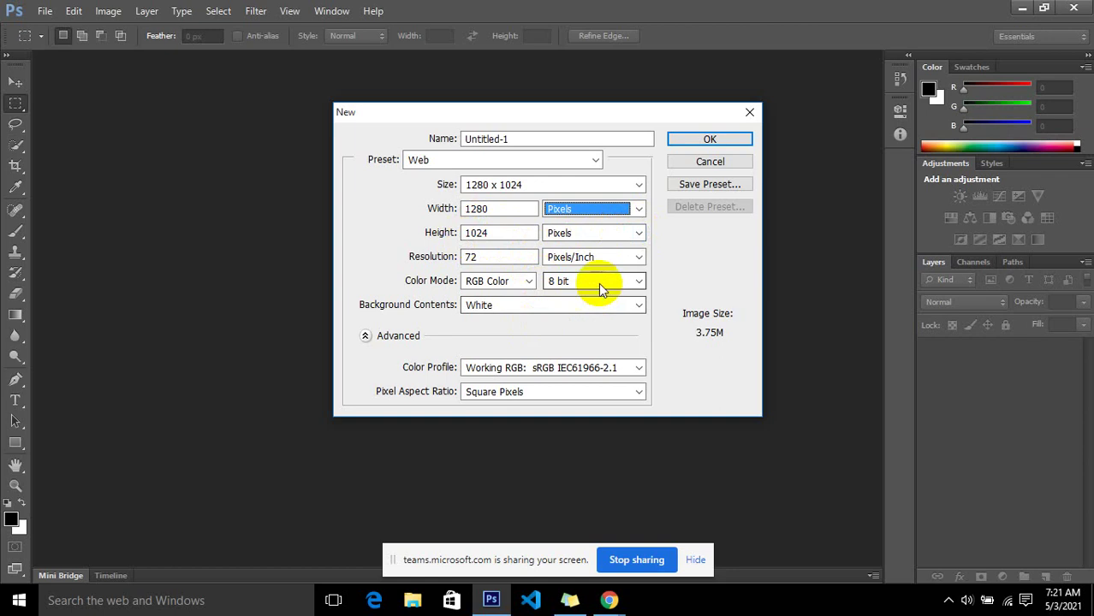
{"action": "left_click", "coordinate": [711, 139]}
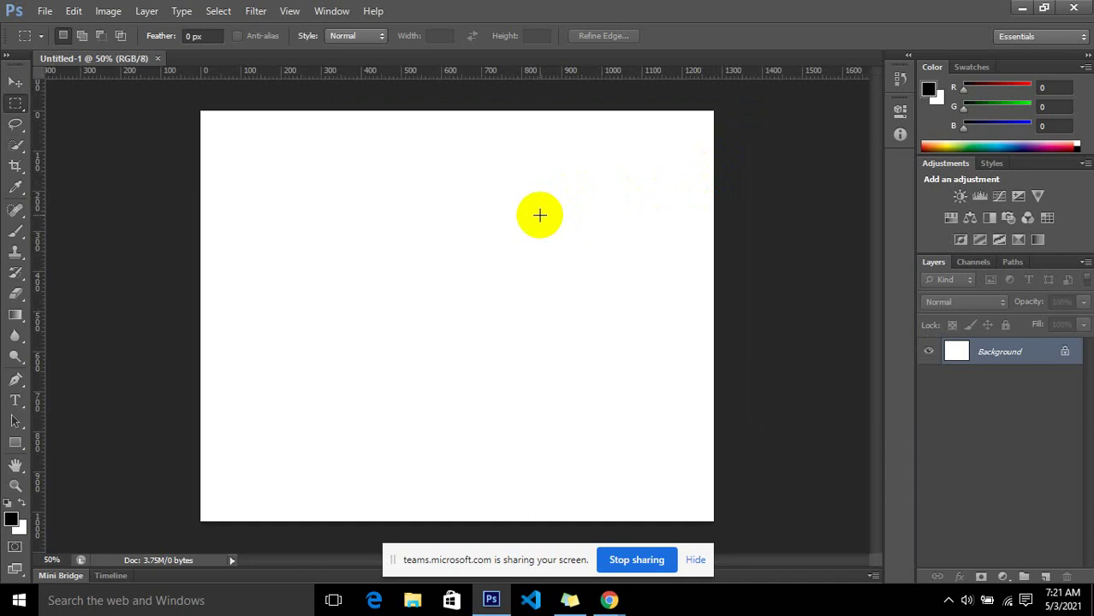
{"action": "key", "text": "ctrl+plus"}
{"action": "key", "text": "ctrl+plus"}
{"action": "key", "text": "ctrl+plus"}
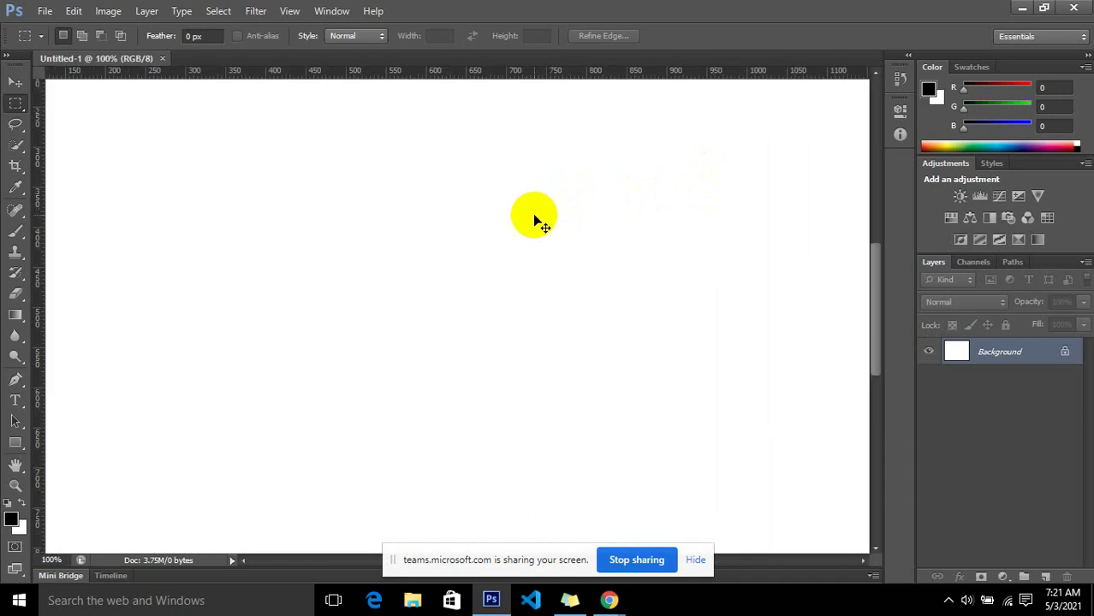
{"action": "key", "text": "ctrl+plus"}
{"action": "key", "text": "ctrl+plus"}
{"action": "key", "text": "ctrl+plus"}
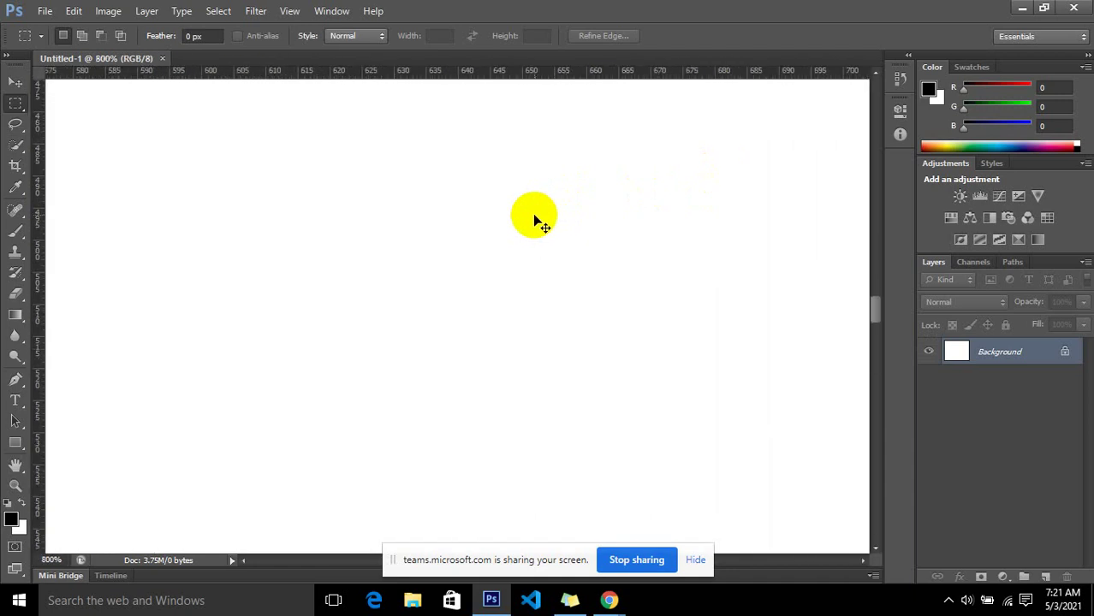
{"action": "key", "text": "ctrl+plus"}
{"action": "key", "text": "ctrl+plus"}
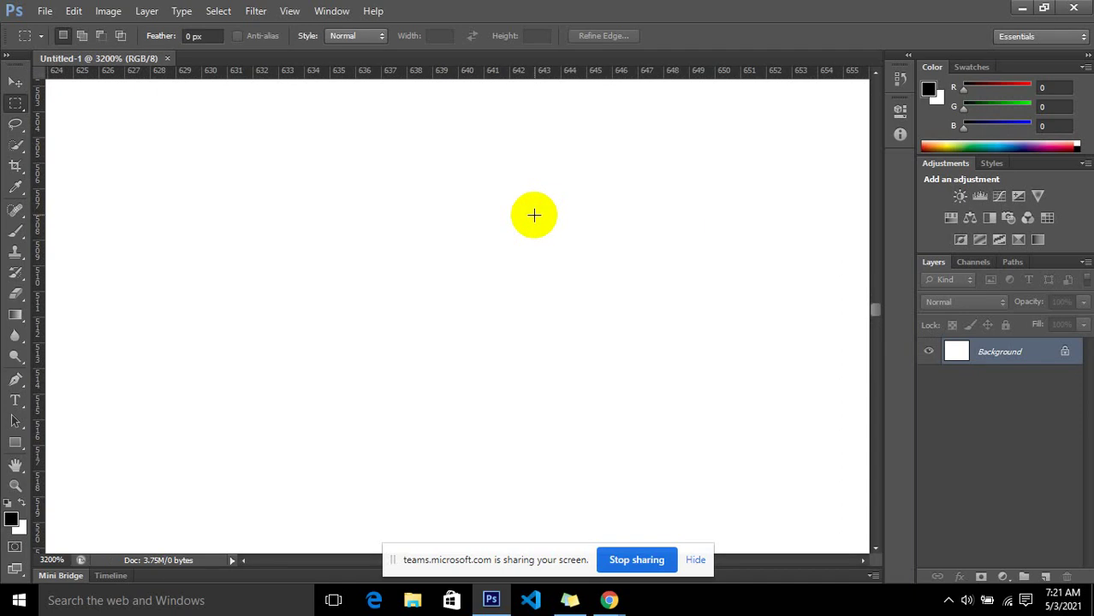
{"action": "key", "text": "ctrl+minus"}
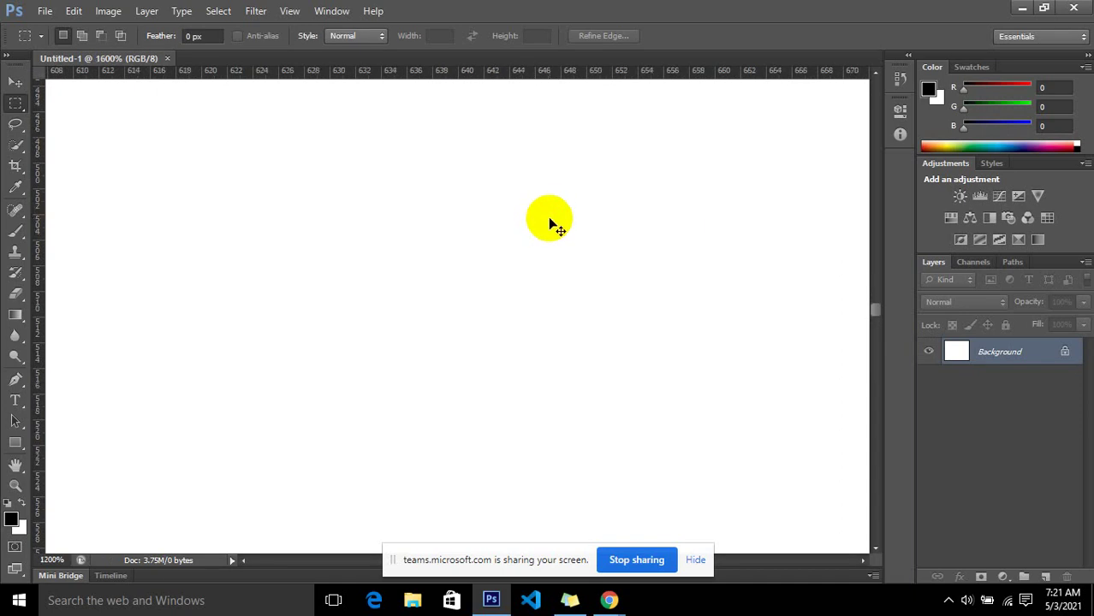
{"action": "key", "text": "ctrl+minus"}
{"action": "key", "text": "ctrl+minus"}
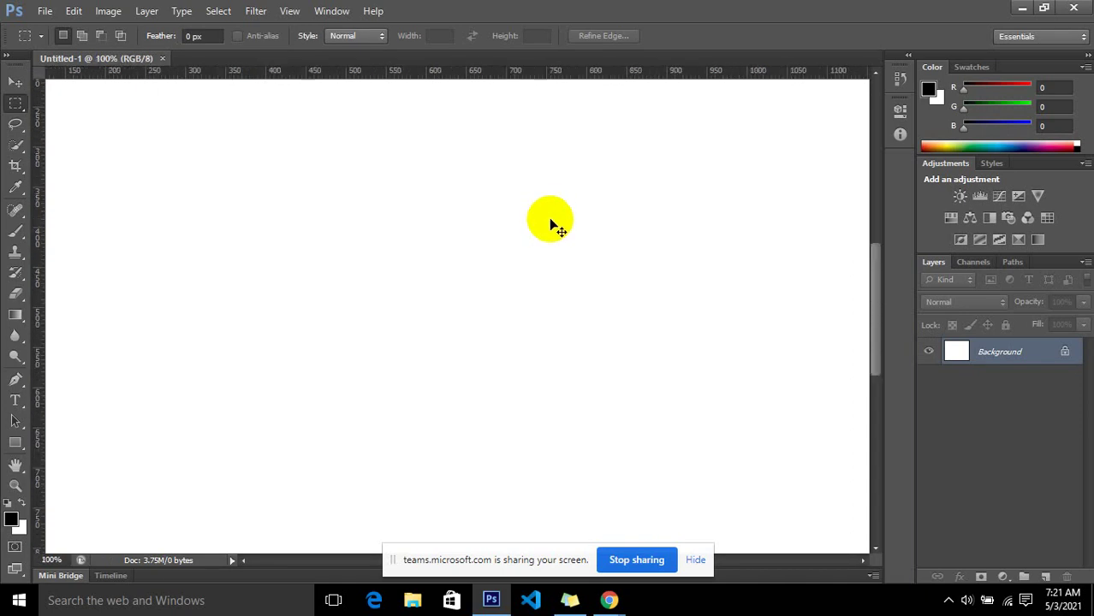
{"action": "key", "text": "ctrl+minus"}
{"action": "key", "text": "ctrl+minus"}
{"action": "key", "text": "ctrl+minus"}
{"action": "key", "text": "ctrl+minus"}
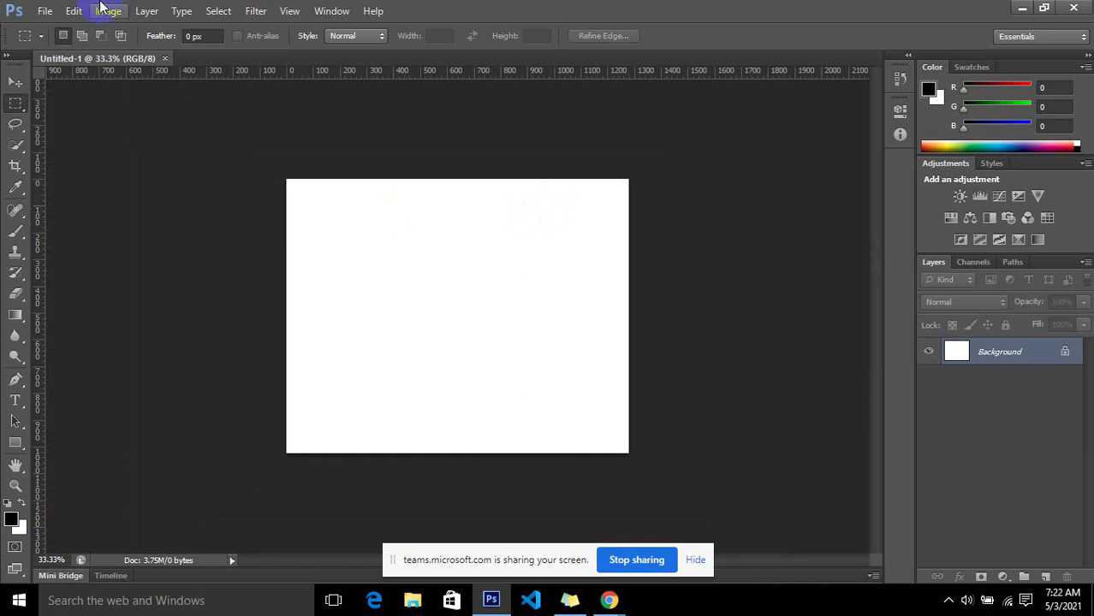
{"action": "left_click", "coordinate": [42, 12]}
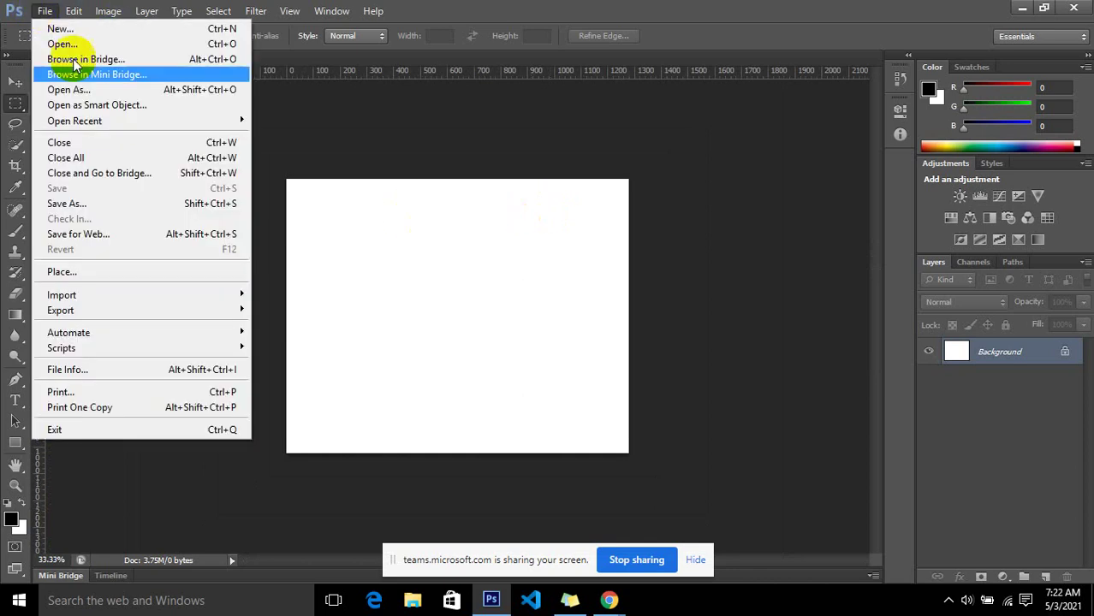
Step: Start File > Place and browse to C: > my files
{"action": "left_click", "coordinate": [135, 270]}
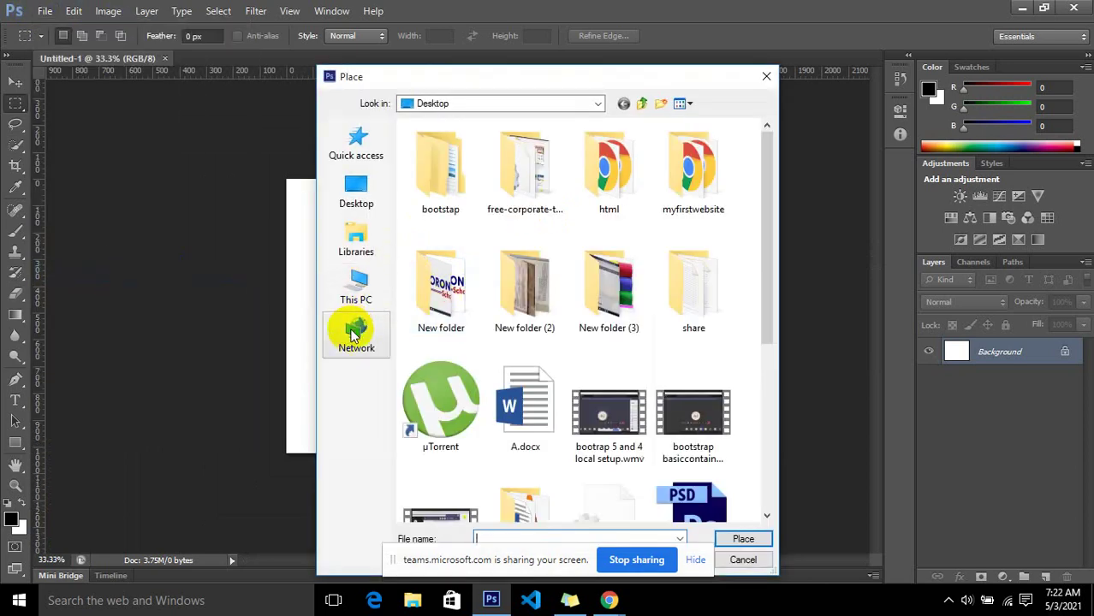
{"action": "left_click", "coordinate": [556, 107]}
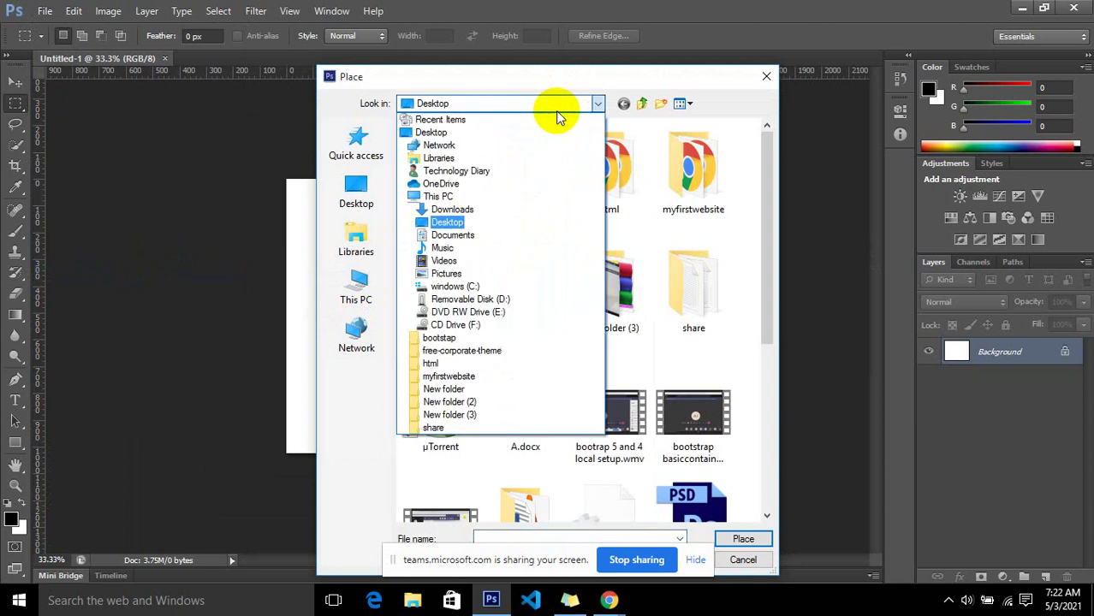
{"action": "left_click", "coordinate": [468, 289]}
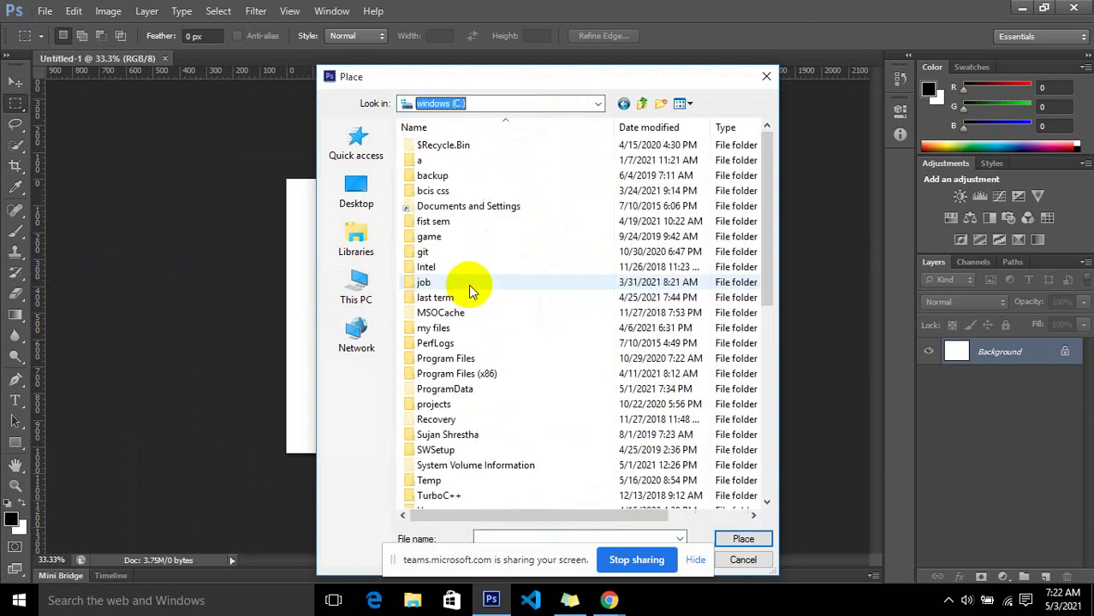
{"action": "left_click", "coordinate": [471, 269]}
{"action": "type", "text": "m"}
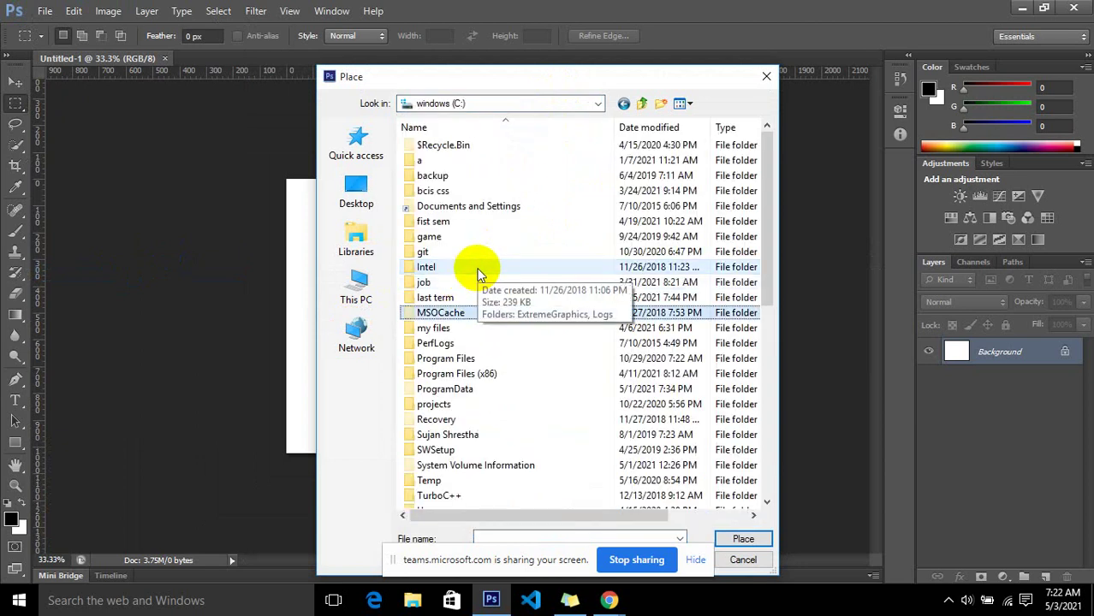
{"action": "type", "text": "y"}
{"action": "key", "text": "Return"}
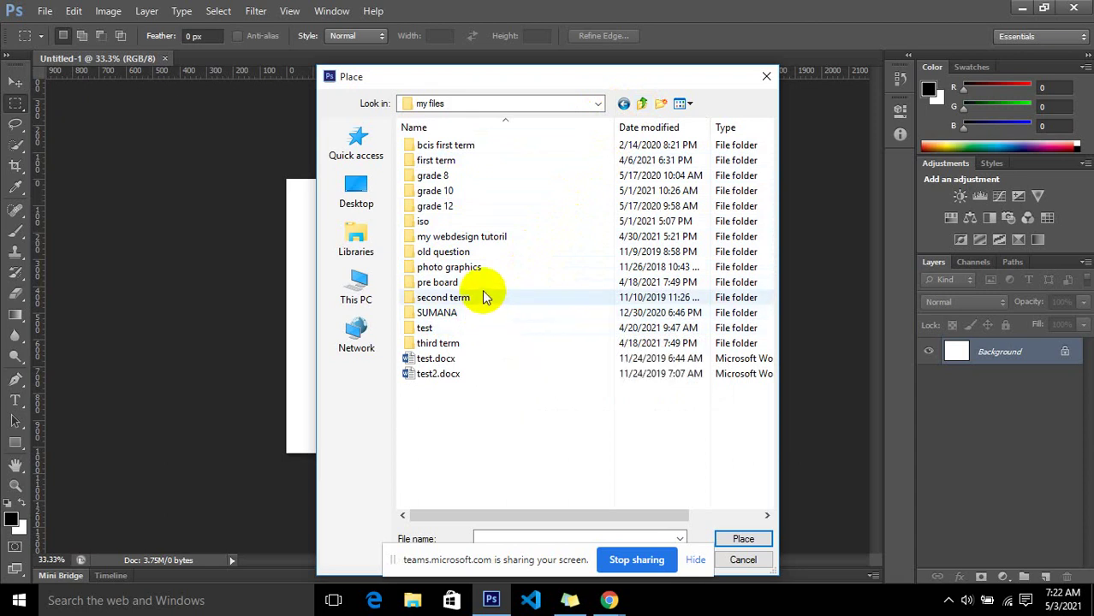
Step: Browse into my webdesign tutoril > html, back up, and cancel without placing
{"action": "double_click", "coordinate": [476, 236]}
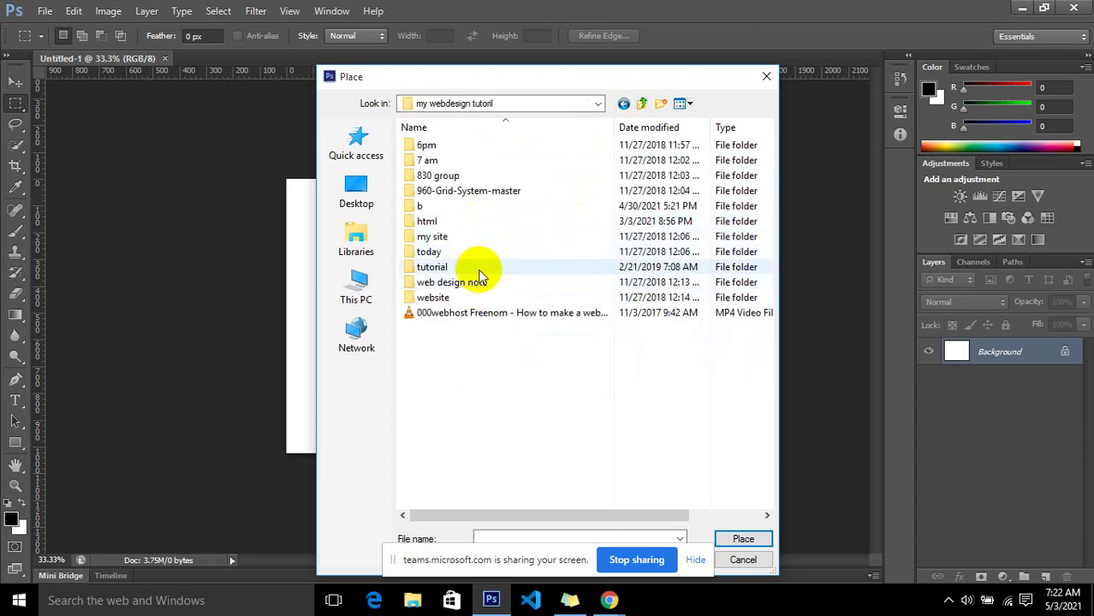
{"action": "double_click", "coordinate": [480, 221]}
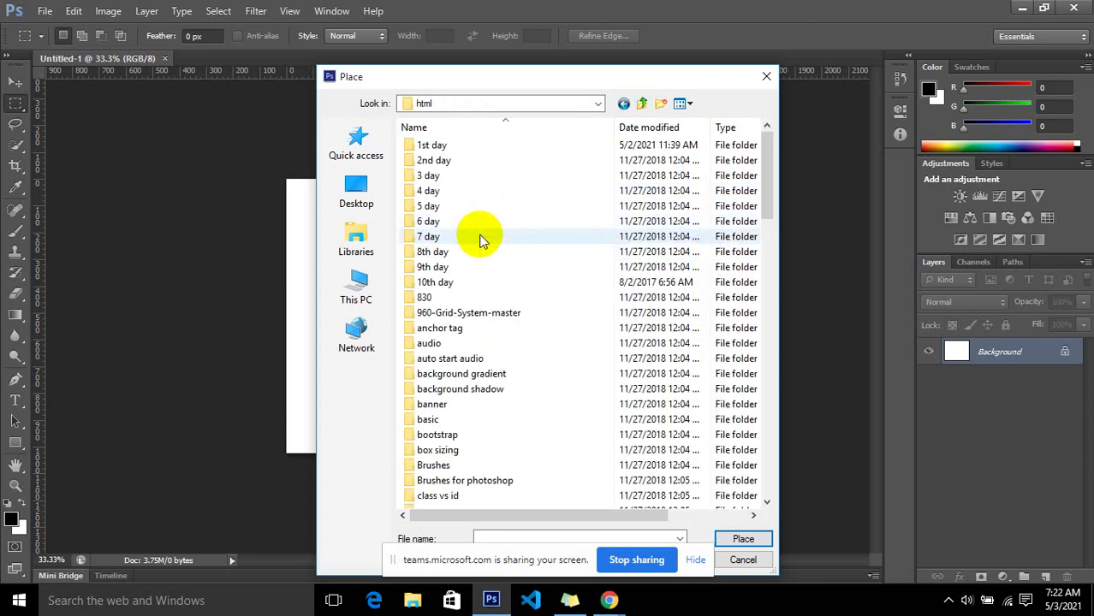
{"action": "key", "text": "BackSpace"}
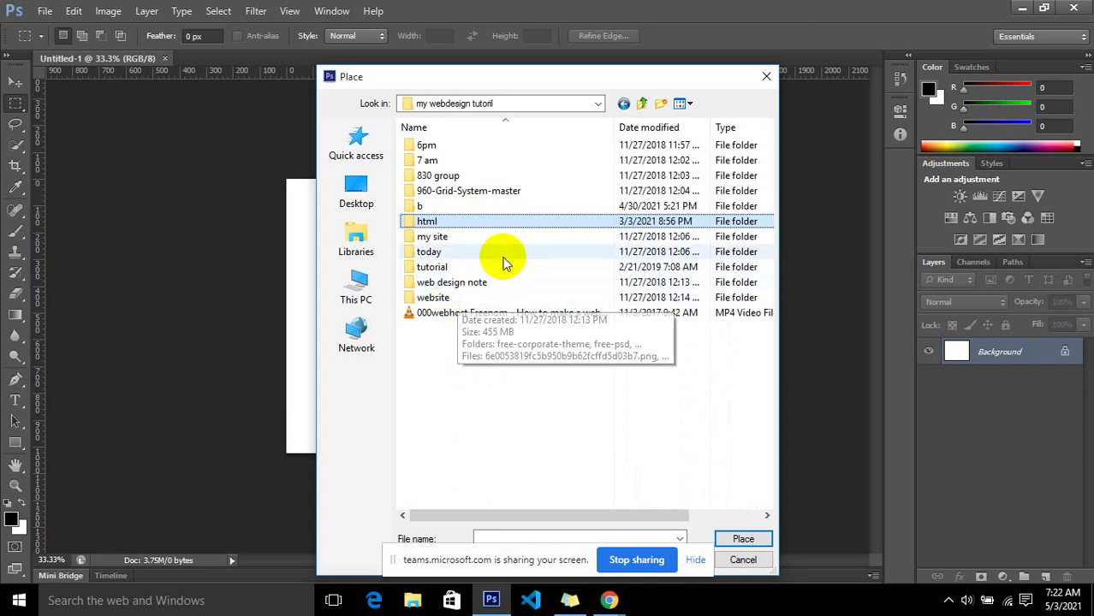
{"action": "left_click", "coordinate": [762, 80]}
{"action": "mouse_move", "coordinate": [609, 600]}
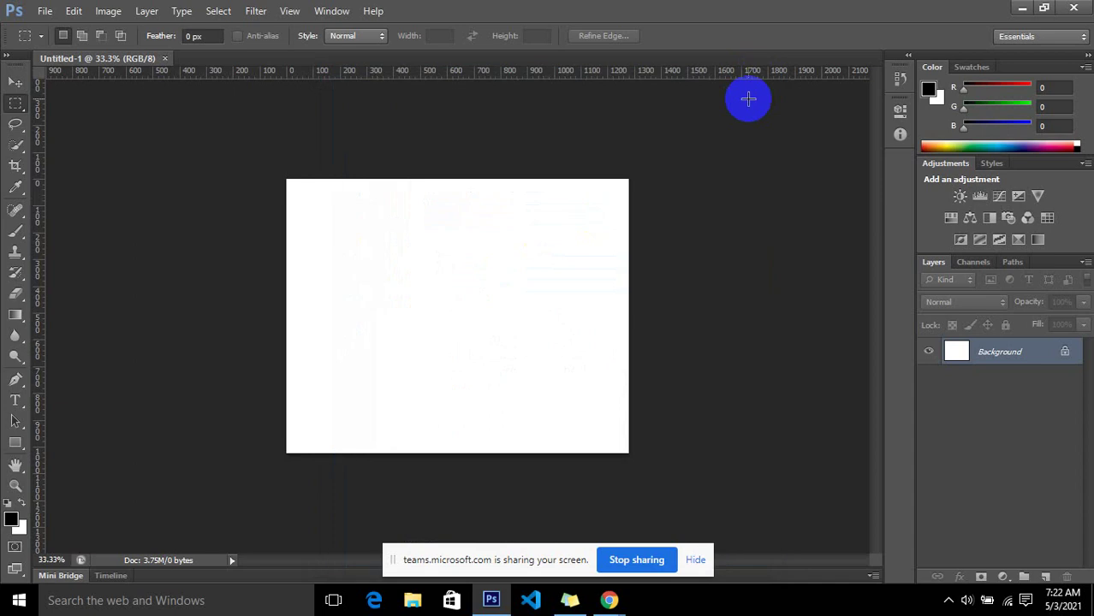
Step: Search Google for 'hd photo of car' in a new Chrome tab
{"action": "left_click", "coordinate": [556, 539]}
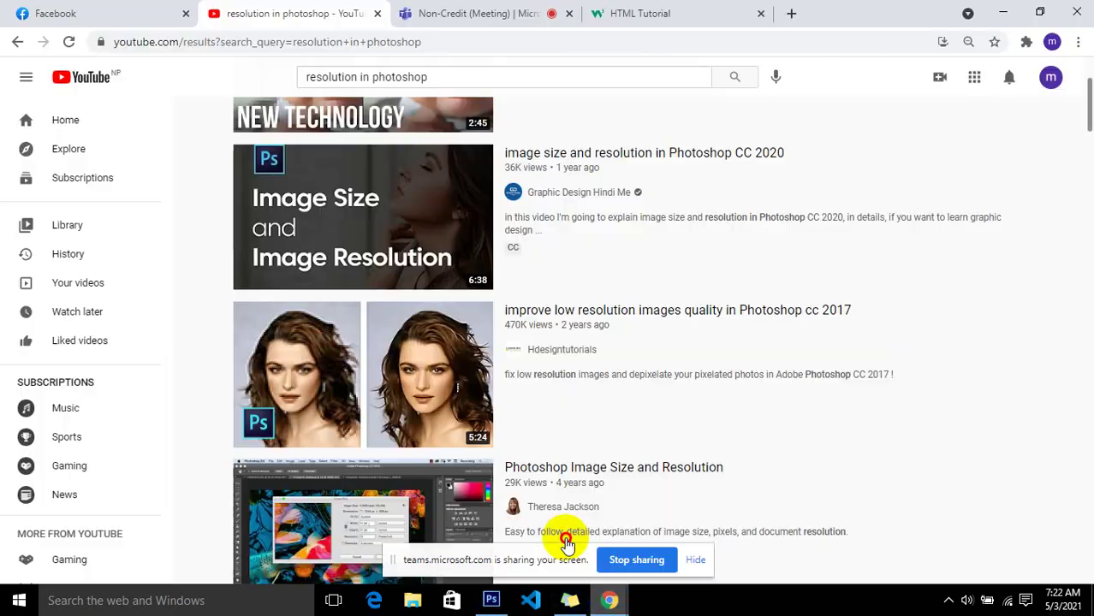
{"action": "left_click", "coordinate": [603, 13]}
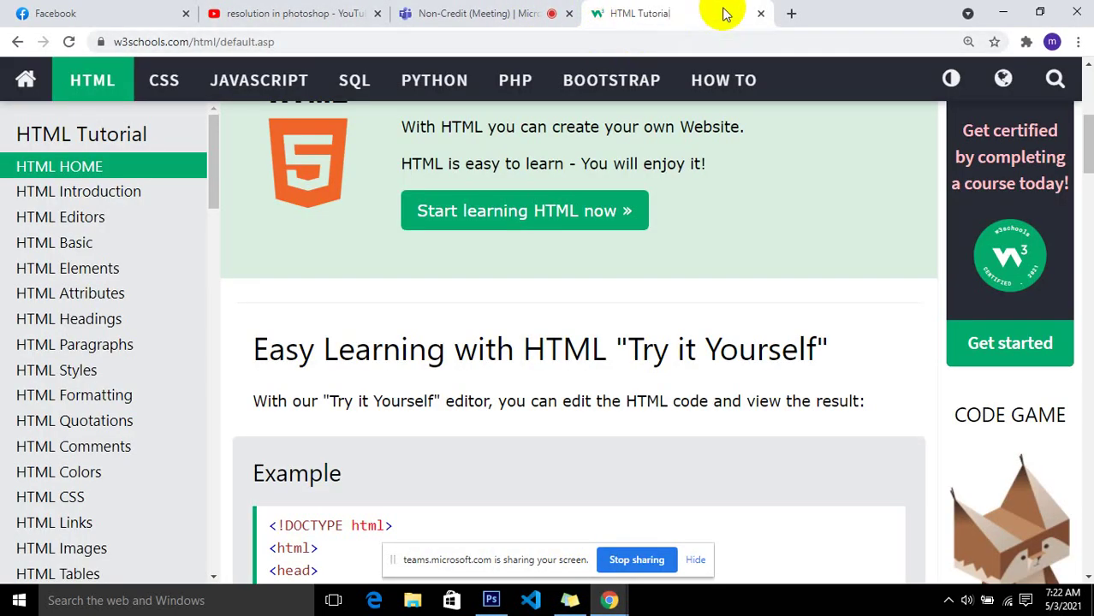
{"action": "left_click", "coordinate": [791, 13]}
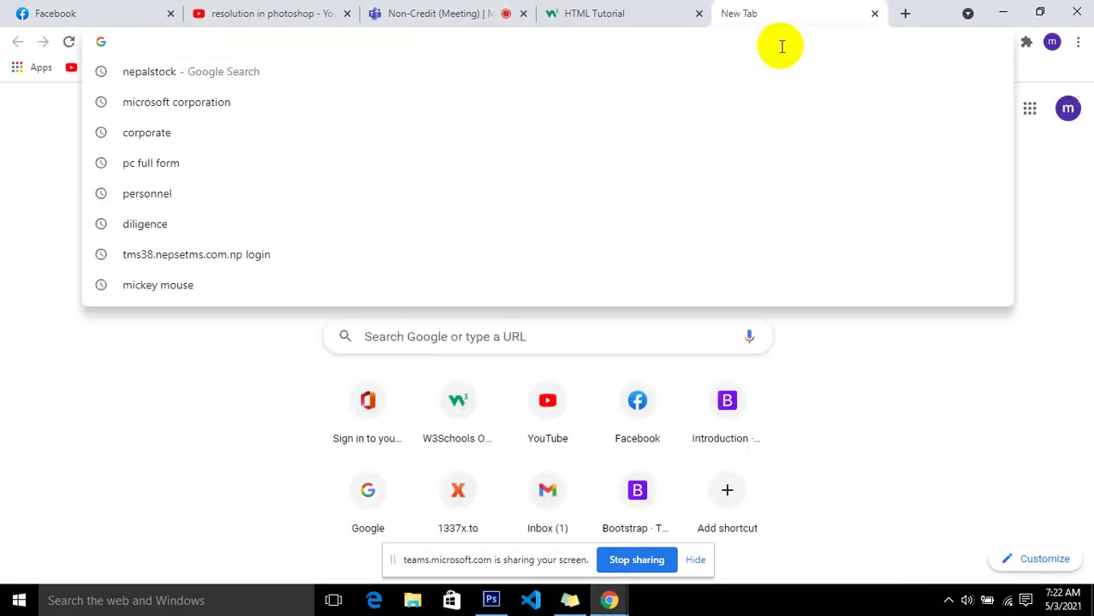
{"action": "type", "text": "hd "}
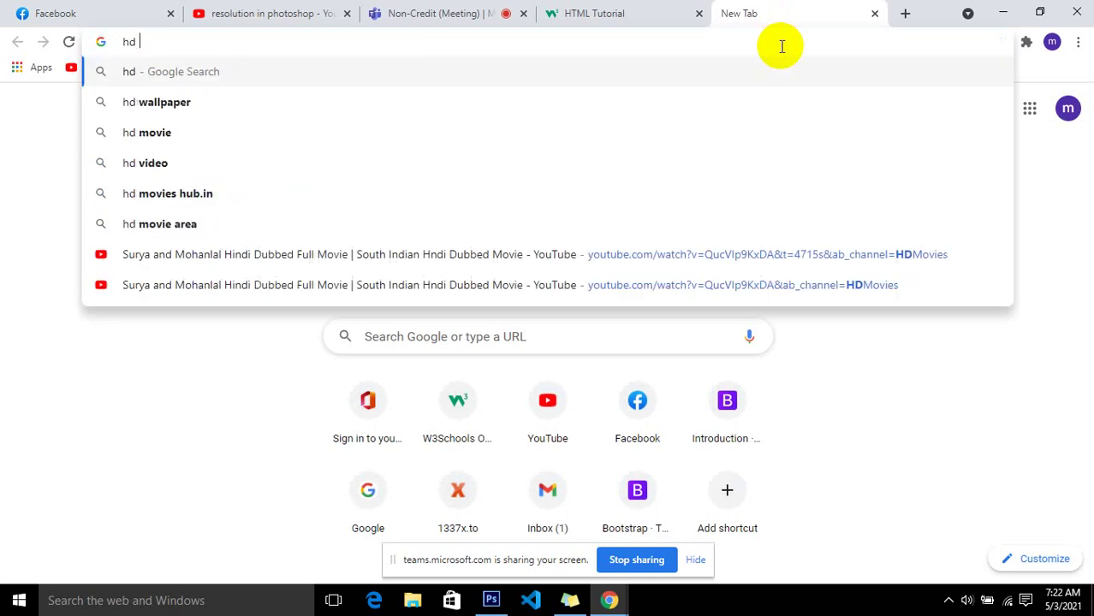
{"action": "type", "text": "pho"}
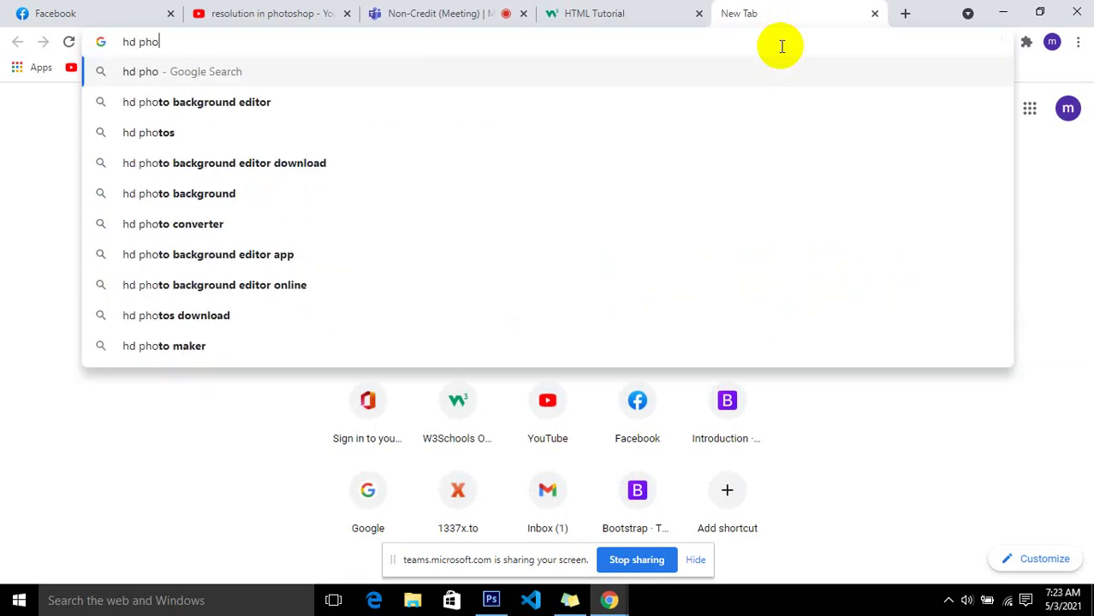
{"action": "type", "text": "to "}
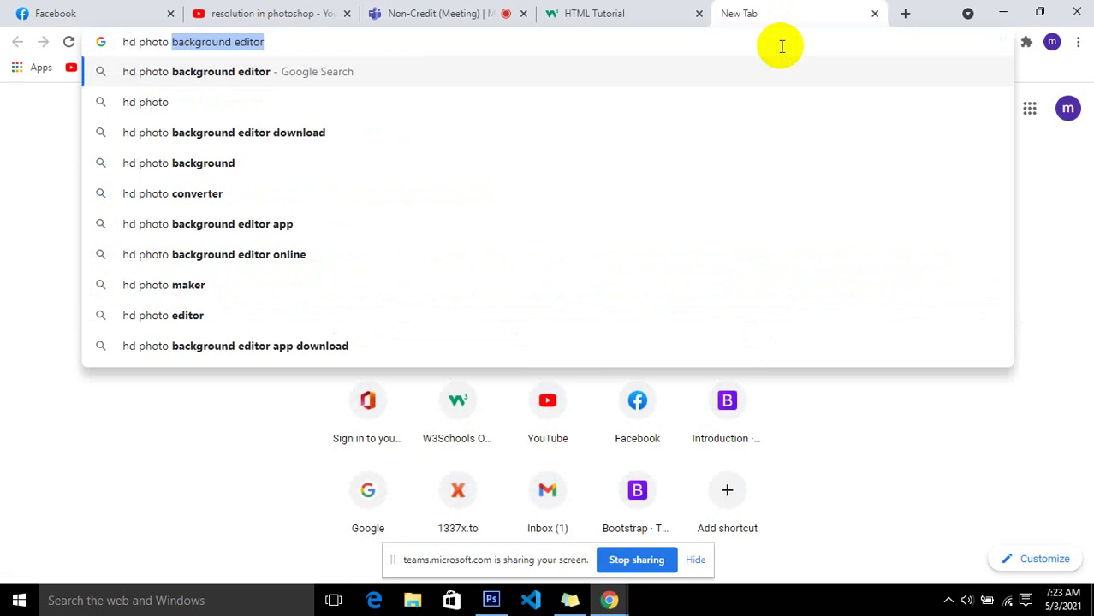
{"action": "type", "text": "of bui"}
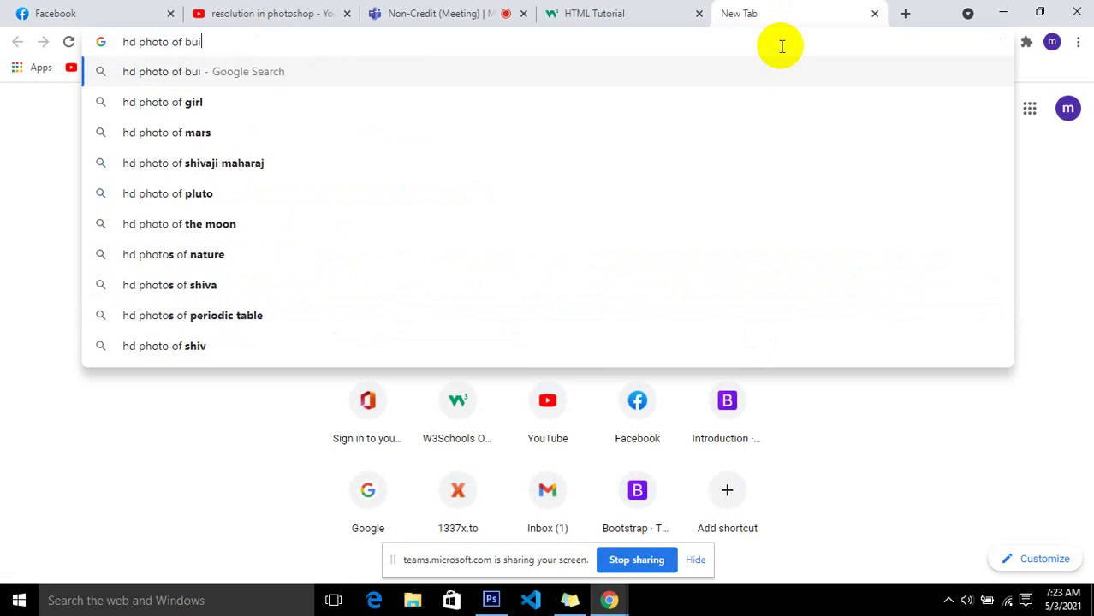
{"action": "type", "text": "lding"}
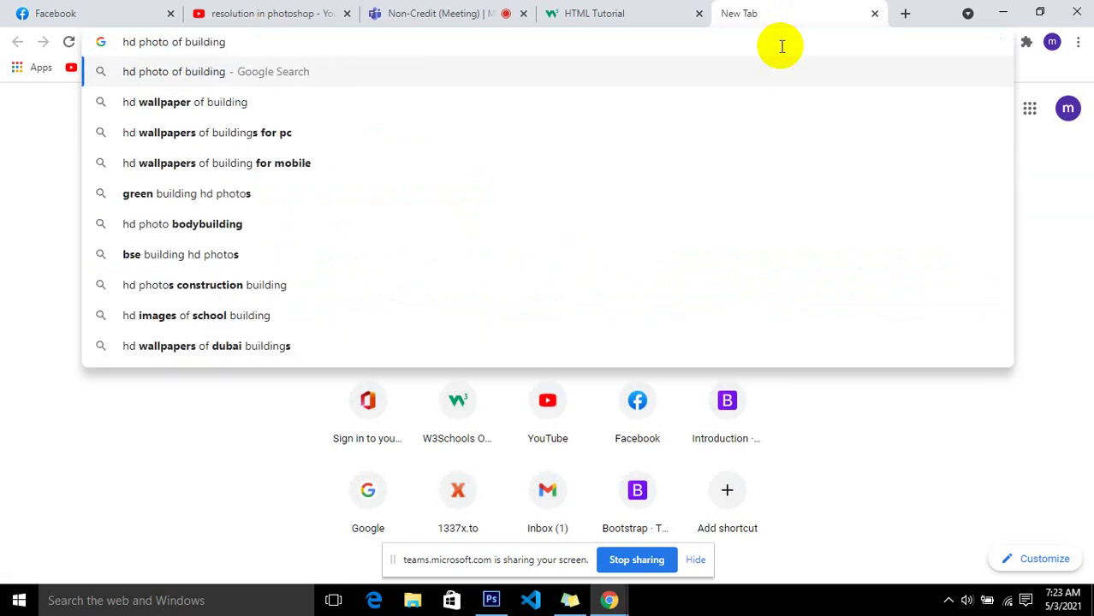
{"action": "key", "text": "BackSpace"}
{"action": "key", "text": "BackSpace"}
{"action": "key", "text": "BackSpace"}
{"action": "key", "text": "BackSpace"}
{"action": "key", "text": "BackSpace"}
{"action": "key", "text": "BackSpace"}
{"action": "key", "text": "BackSpace"}
{"action": "key", "text": "BackSpace"}
{"action": "type", "text": "ca"}
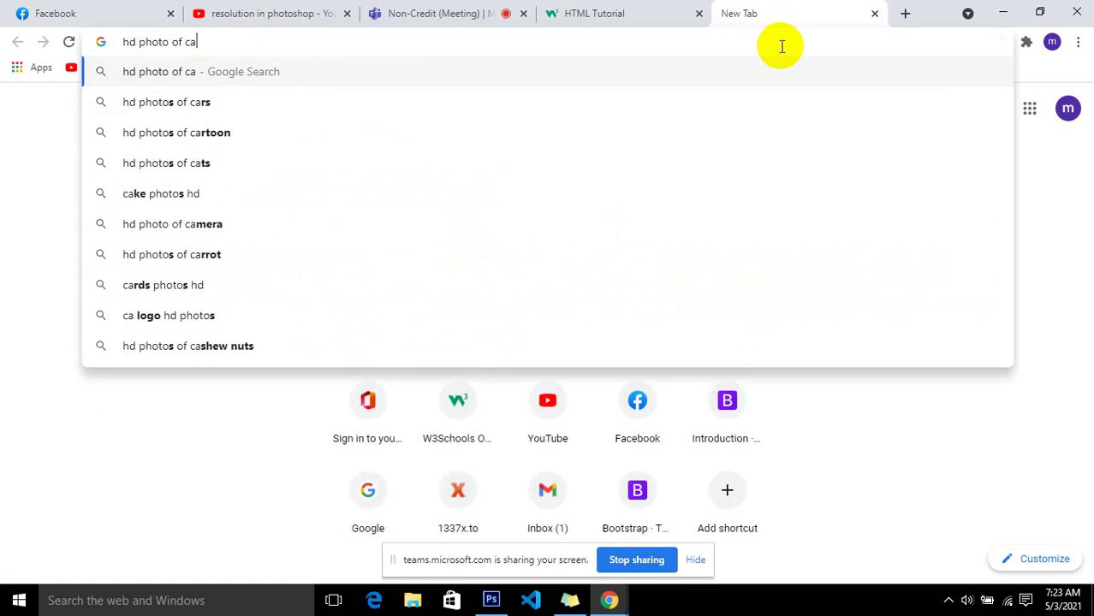
{"action": "type", "text": "r"}
{"action": "key", "text": "Return"}
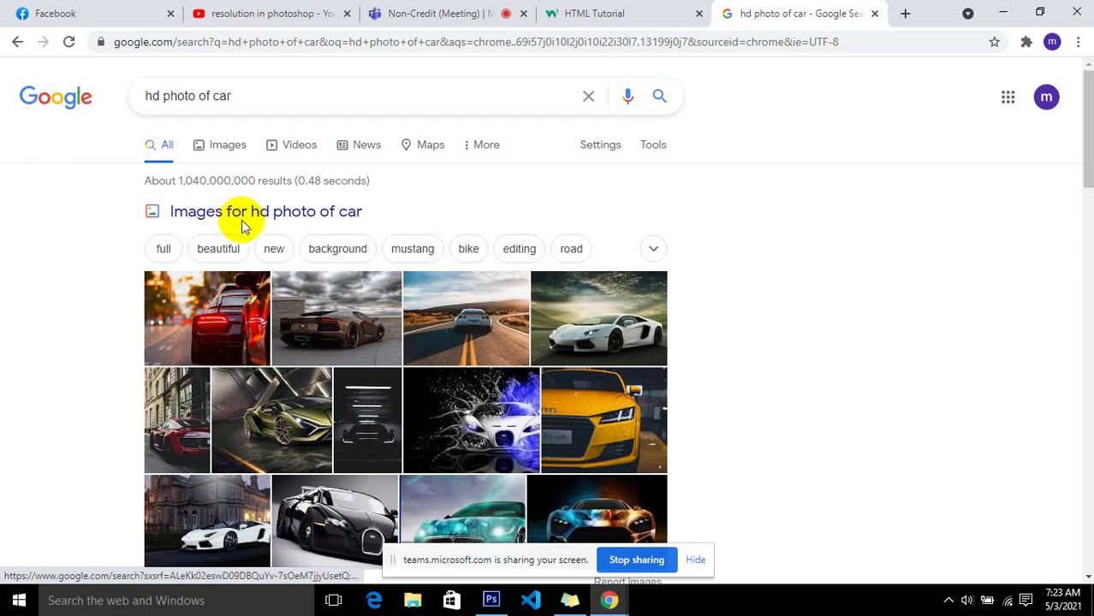
Step: Copy the white sports car image from its Google Images preview
{"action": "left_click", "coordinate": [611, 335]}
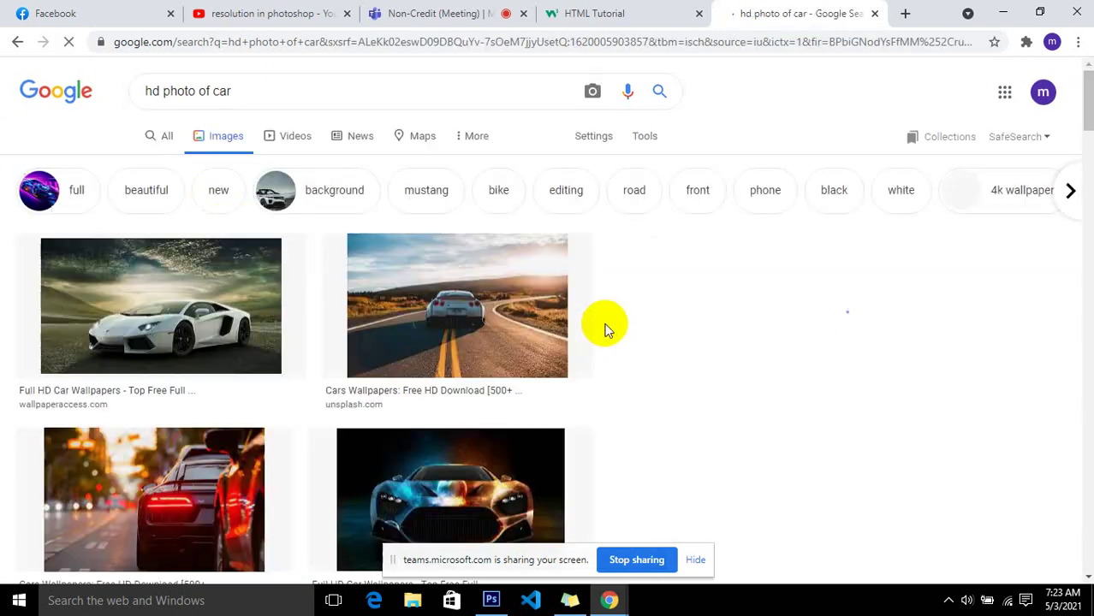
{"action": "left_click", "coordinate": [158, 288]}
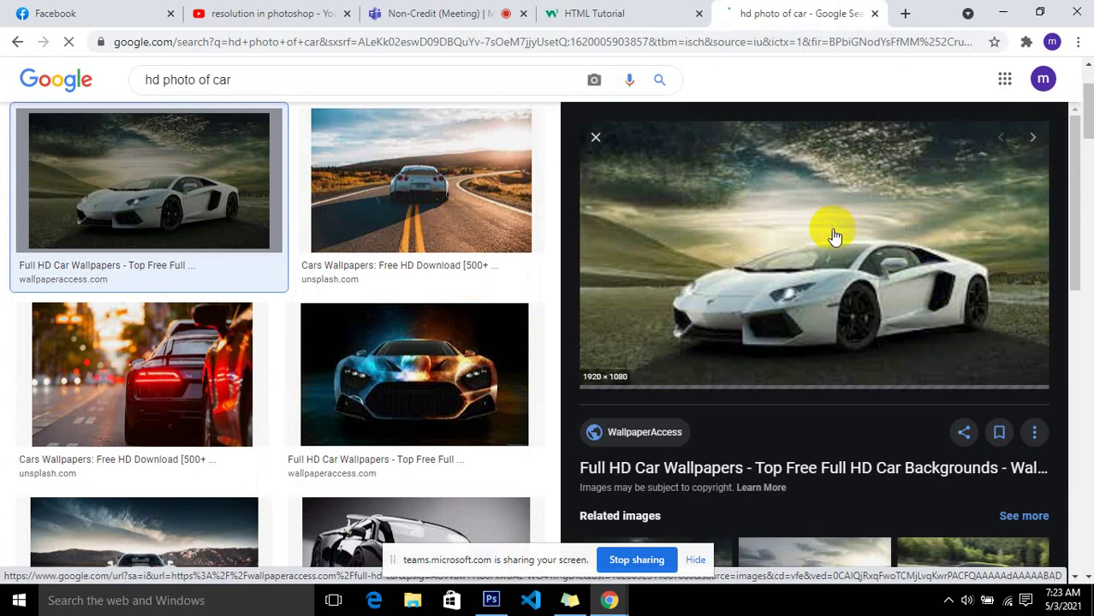
{"action": "right_click", "coordinate": [740, 250]}
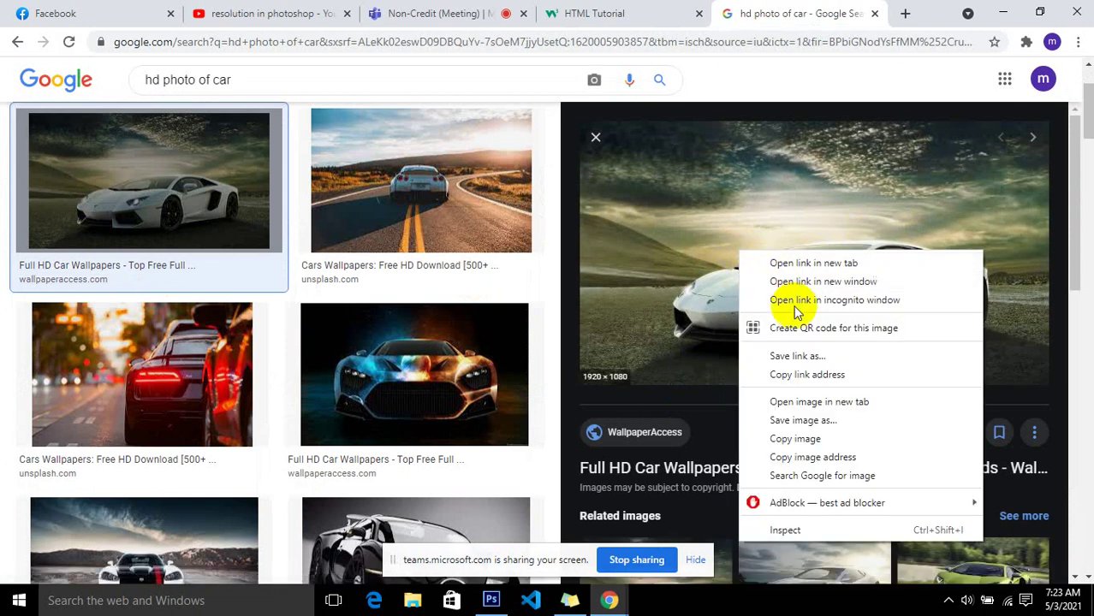
{"action": "left_click", "coordinate": [813, 440]}
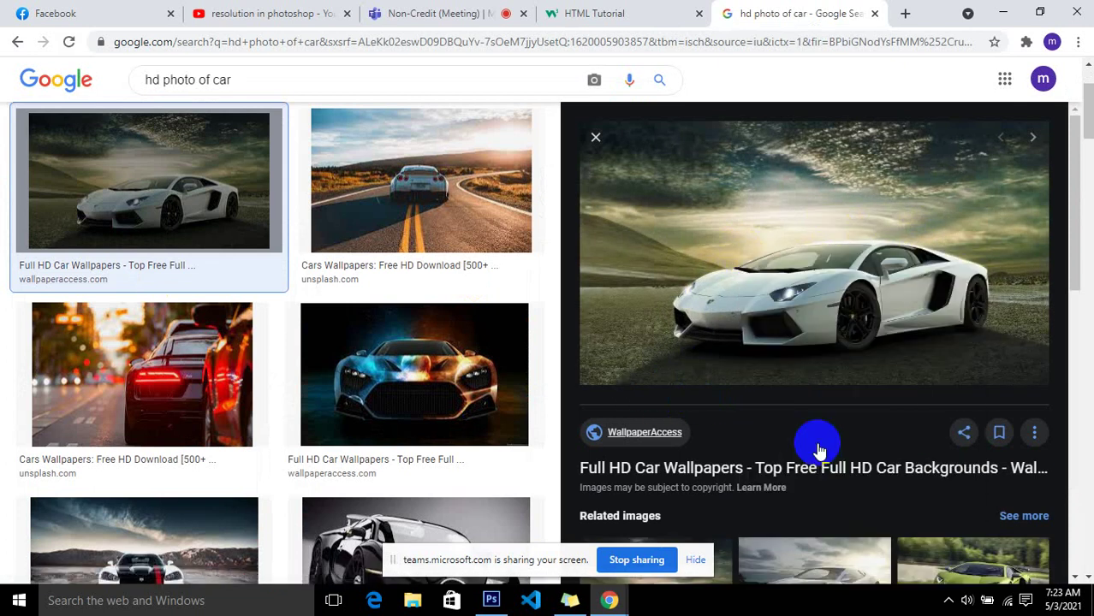
Step: Bring up and dismiss the canvas context menu three times, leaving Untitled-1 blank
{"action": "left_click", "coordinate": [491, 600]}
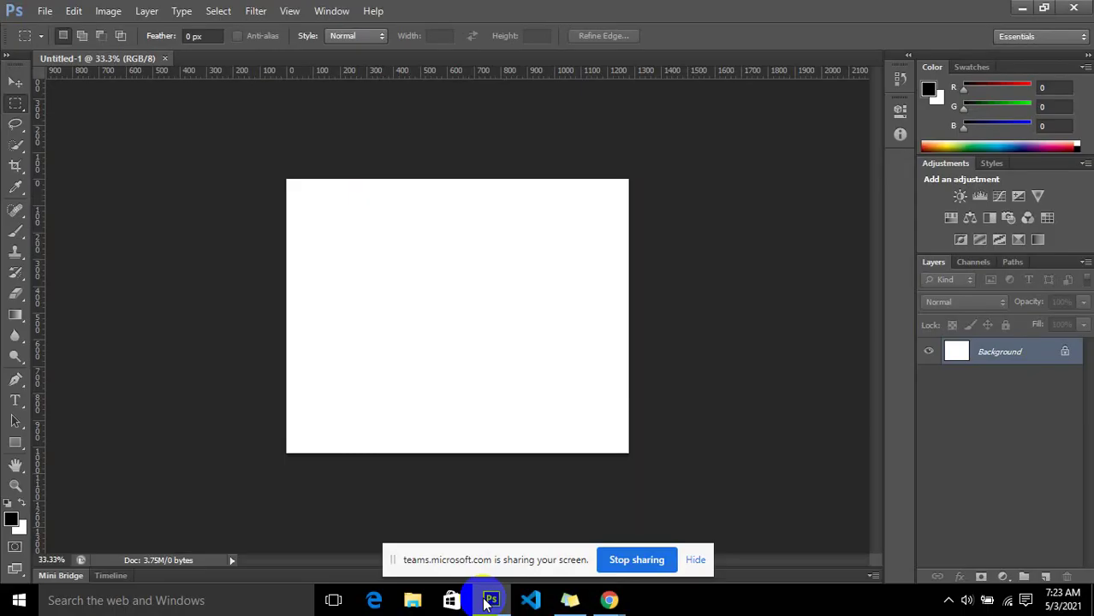
{"action": "right_click", "coordinate": [450, 314]}
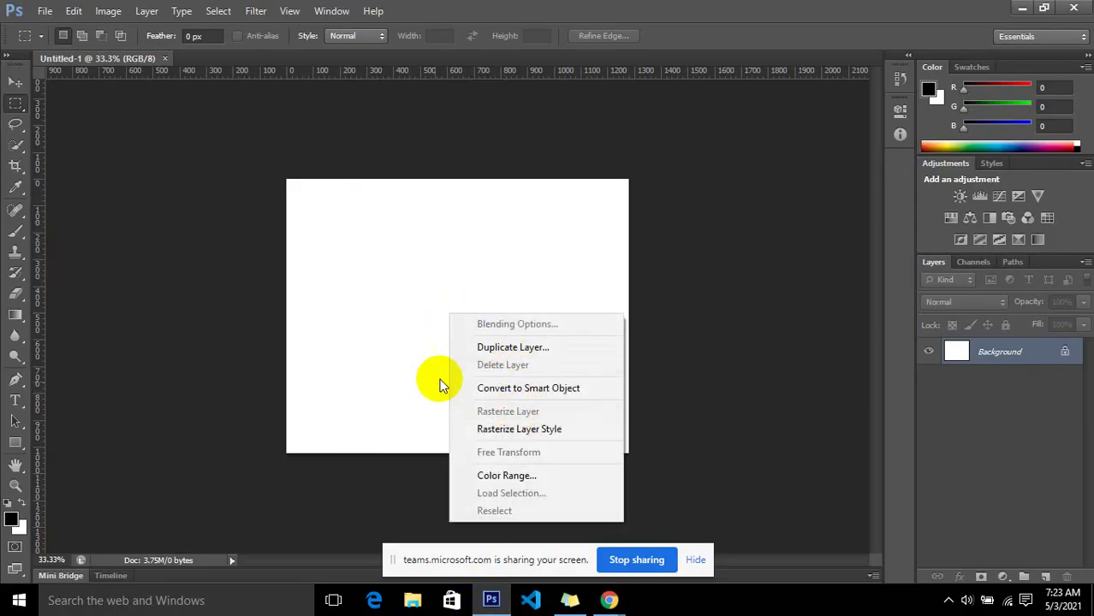
{"action": "left_click", "coordinate": [430, 279]}
{"action": "right_click", "coordinate": [432, 285]}
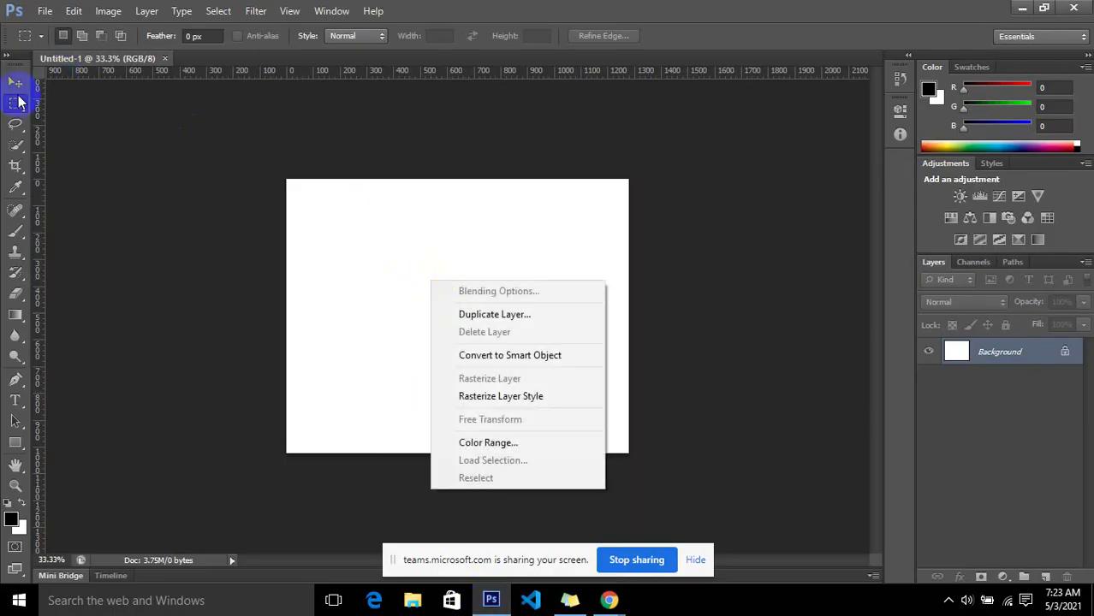
{"action": "left_click", "coordinate": [16, 101]}
{"action": "right_click", "coordinate": [351, 289]}
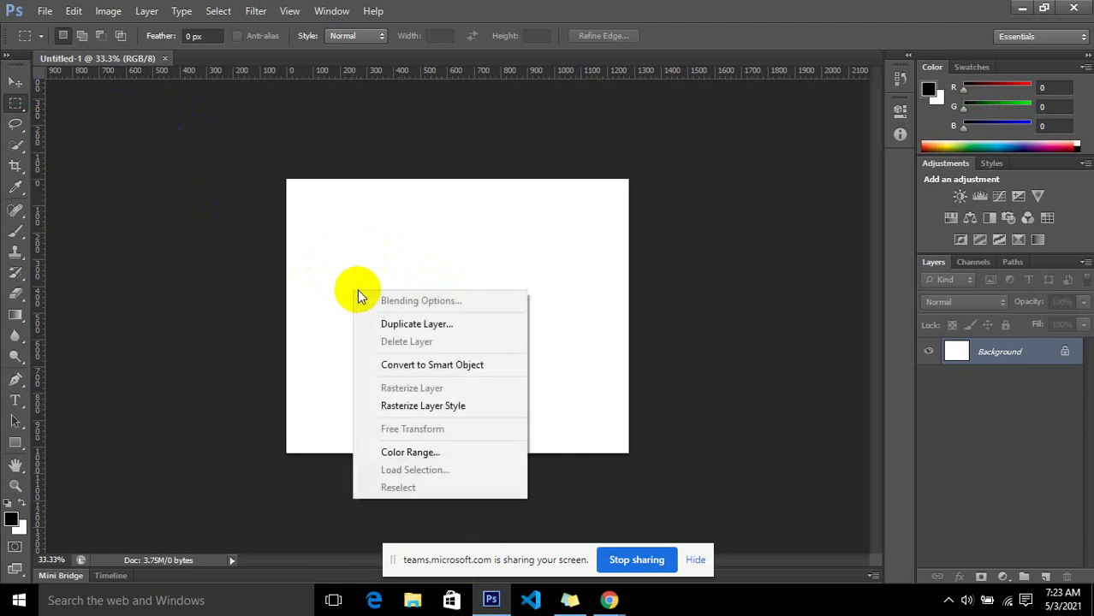
{"action": "left_click", "coordinate": [405, 224]}
Step: Save the white car photo from Google Images to the Desktop as 40045.jpg
{"action": "left_click", "coordinate": [1023, 7]}
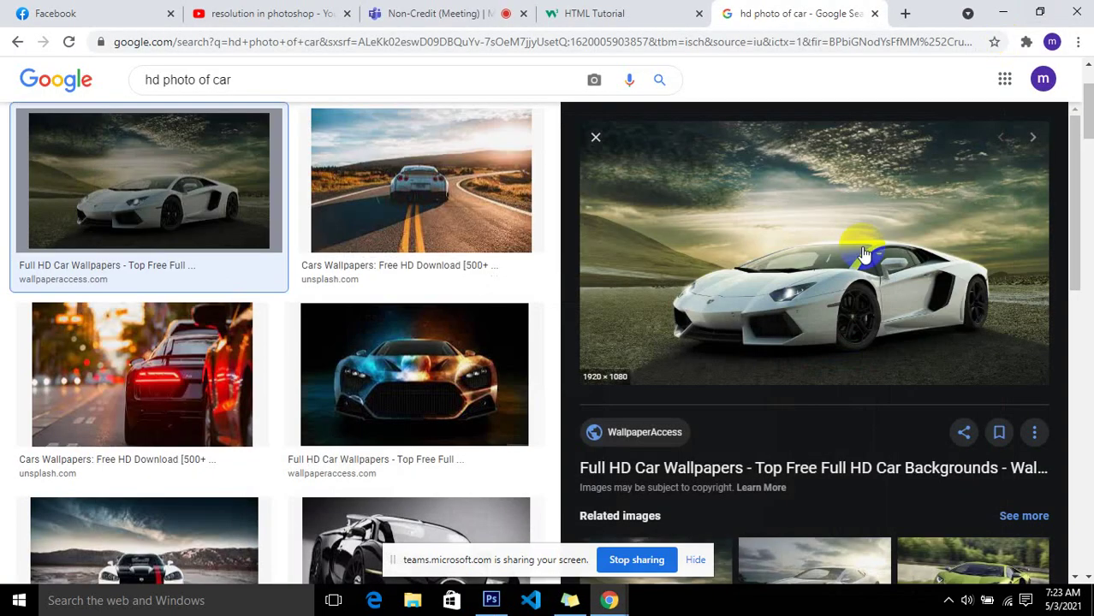
{"action": "right_click", "coordinate": [810, 230]}
{"action": "left_click", "coordinate": [891, 394]}
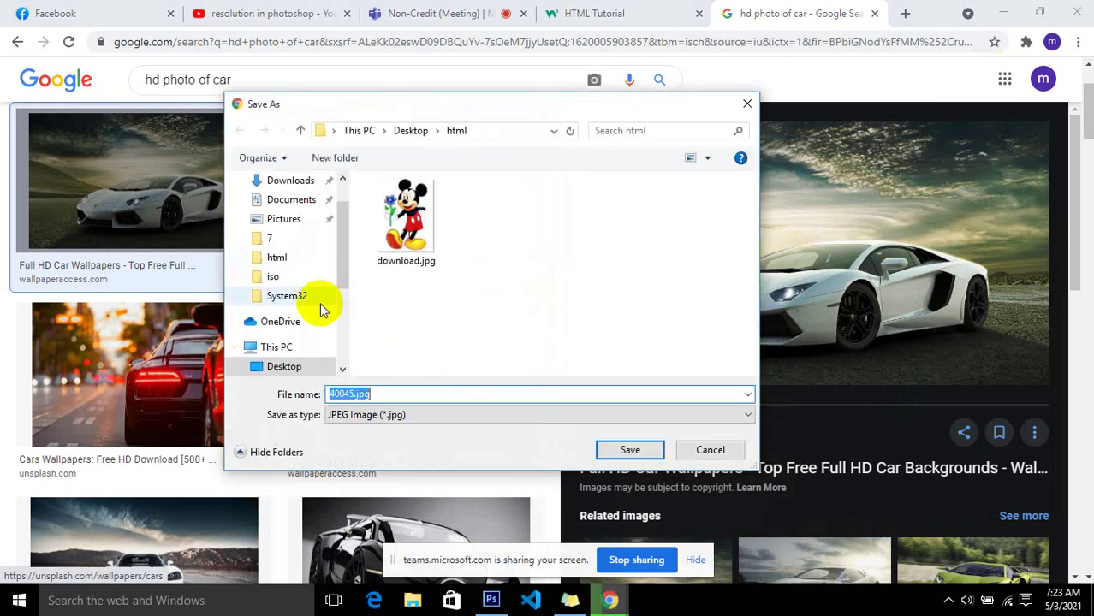
{"action": "left_click_drag", "start_coordinate": [340, 246], "coordinate": [344, 207]}
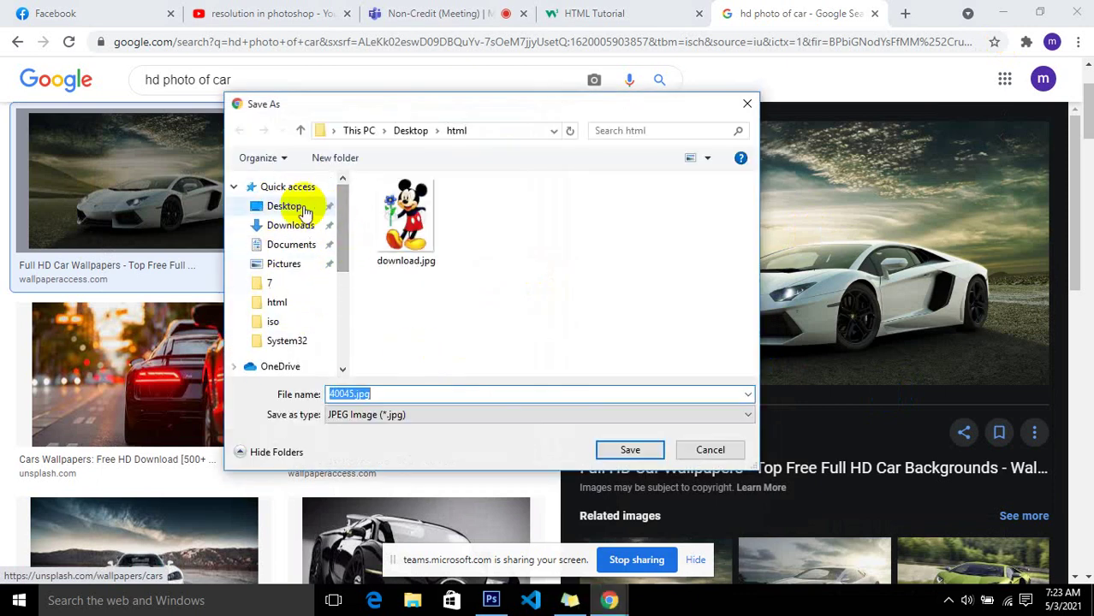
{"action": "left_click", "coordinate": [282, 207]}
{"action": "left_click", "coordinate": [609, 450]}
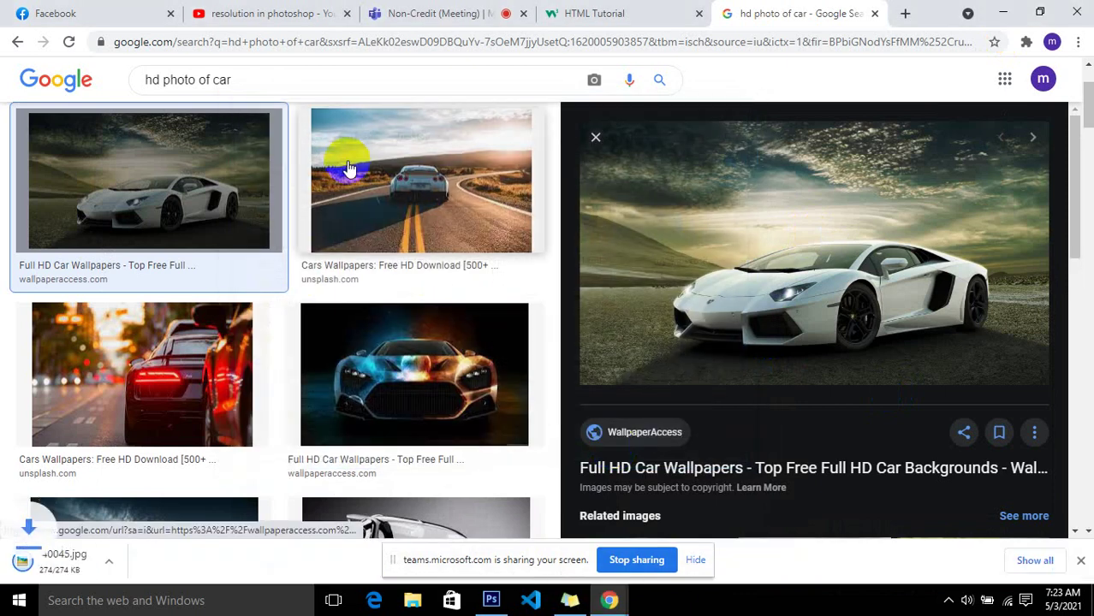
{"action": "left_click", "coordinate": [490, 600]}
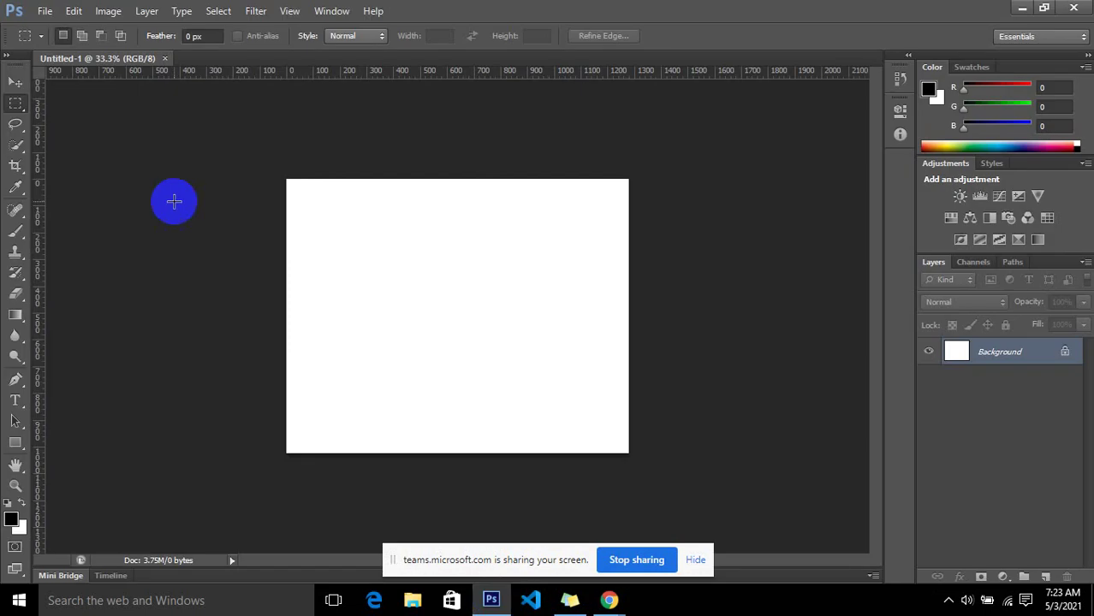
Step: Place 40045.jpg from the Desktop into Untitled-1 as a new layer
{"action": "left_click", "coordinate": [42, 10]}
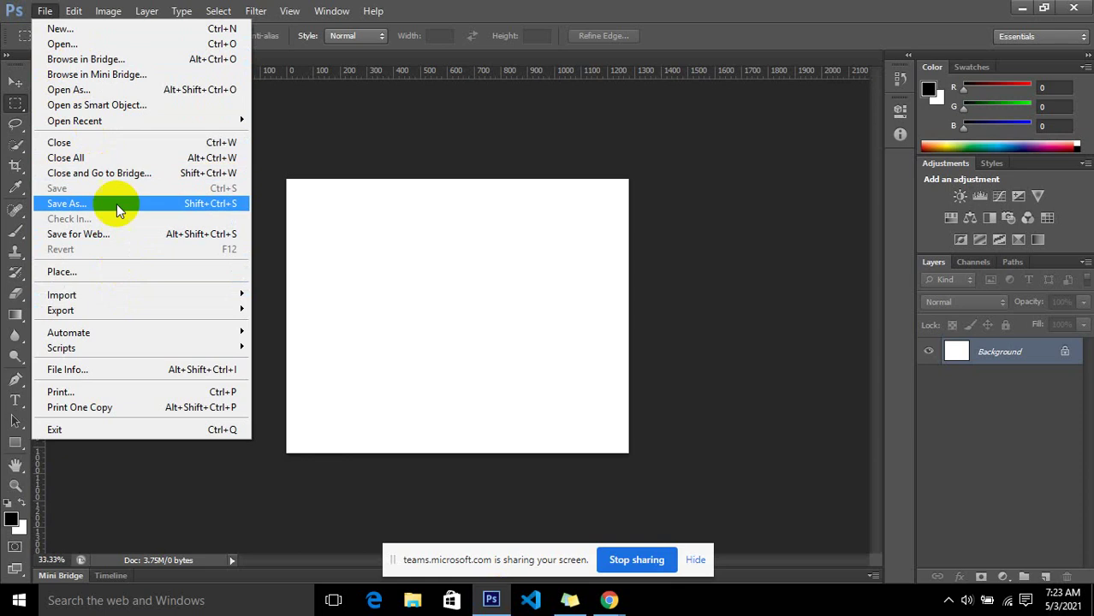
{"action": "left_click", "coordinate": [150, 272]}
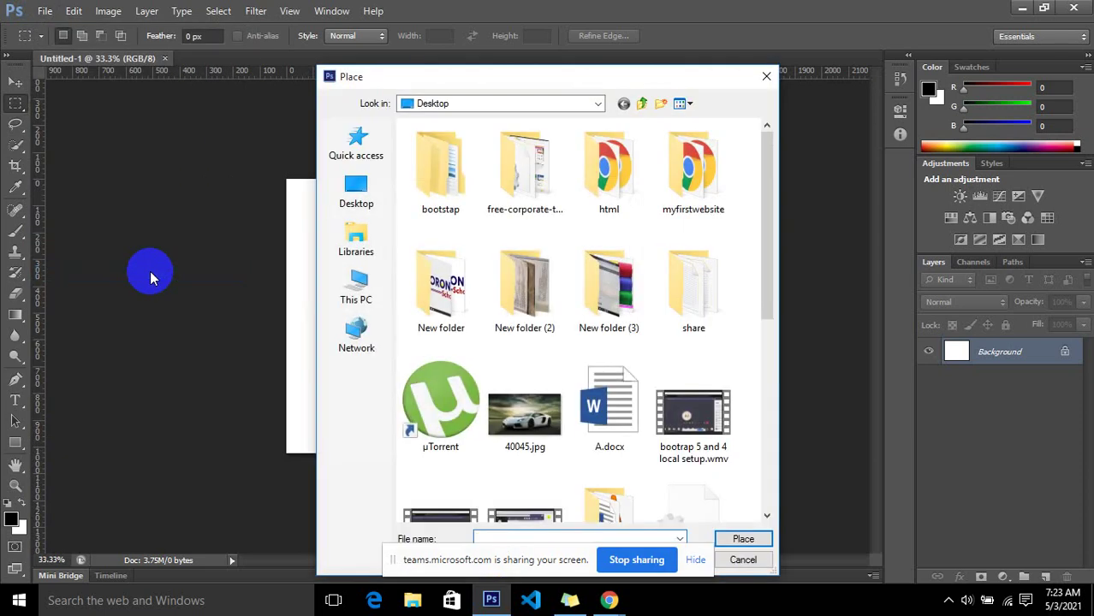
{"action": "mouse_move", "coordinate": [767, 215]}
{"action": "left_mouse_down"}
{"action": "mouse_move", "coordinate": [751, 388]}
{"action": "mouse_move", "coordinate": [759, 326]}
{"action": "left_mouse_up"}
{"action": "left_click", "coordinate": [524, 210]}
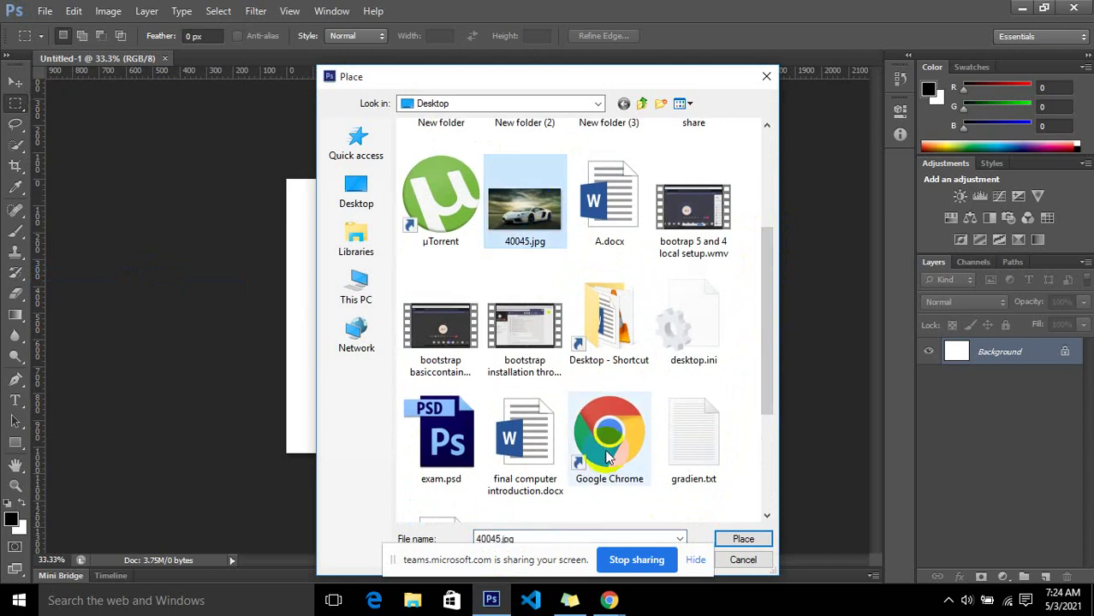
{"action": "left_click", "coordinate": [743, 539]}
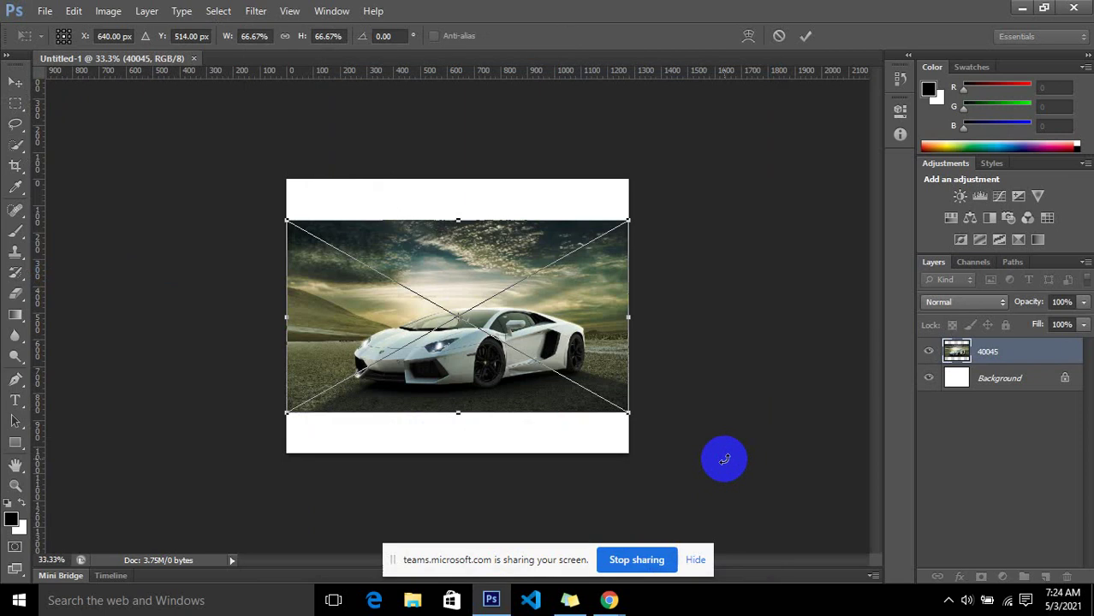
Step: Commit the placed 40045 photo at its current size and position
{"action": "key", "text": "Return"}
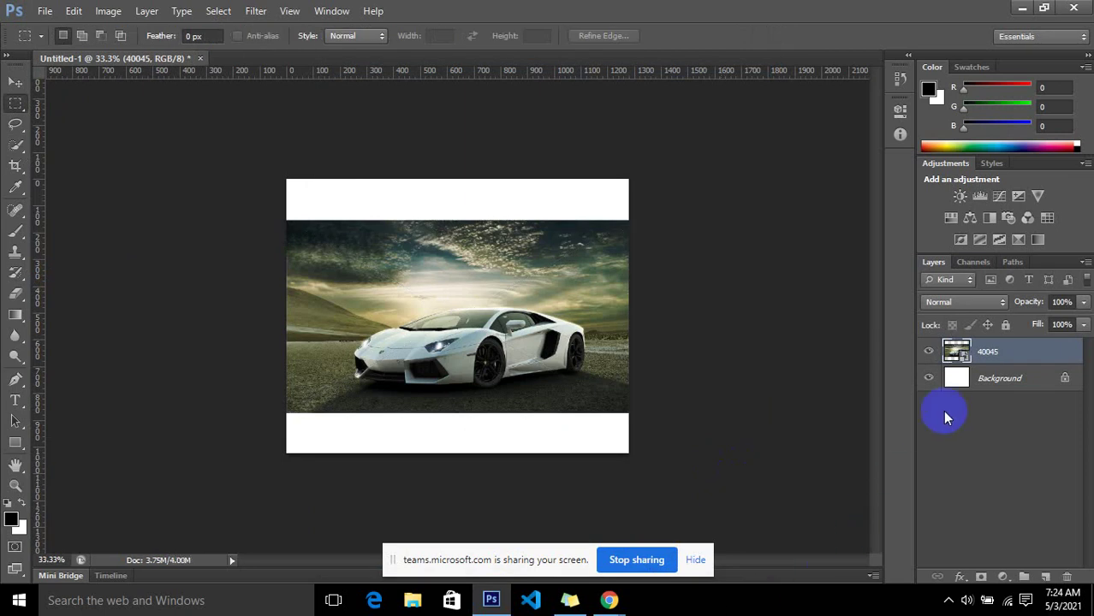
{"action": "left_click", "coordinate": [957, 360]}
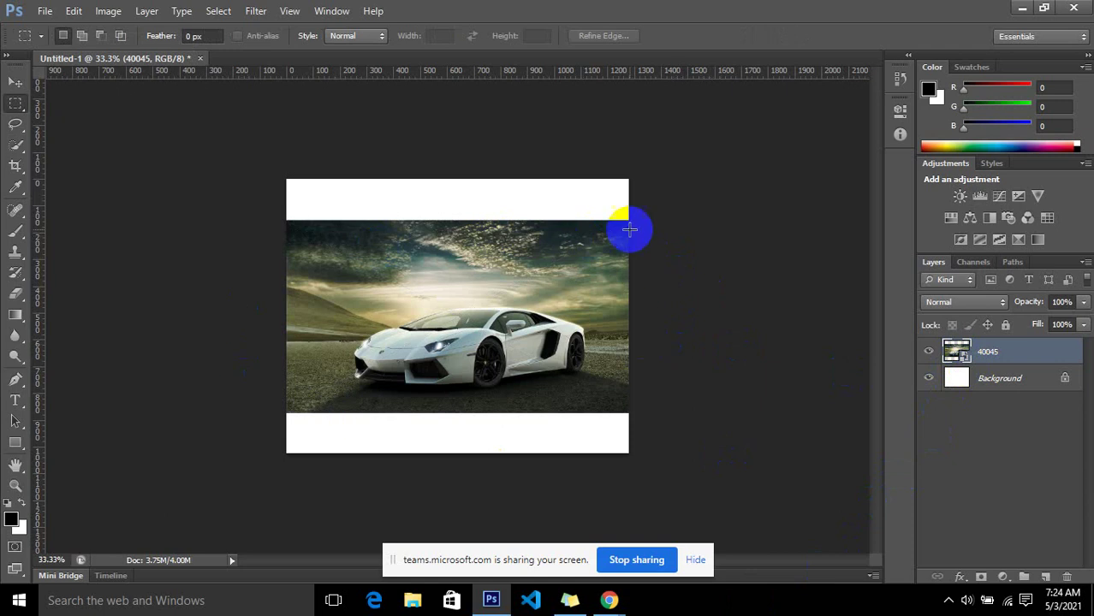
{"action": "left_click", "coordinate": [547, 211]}
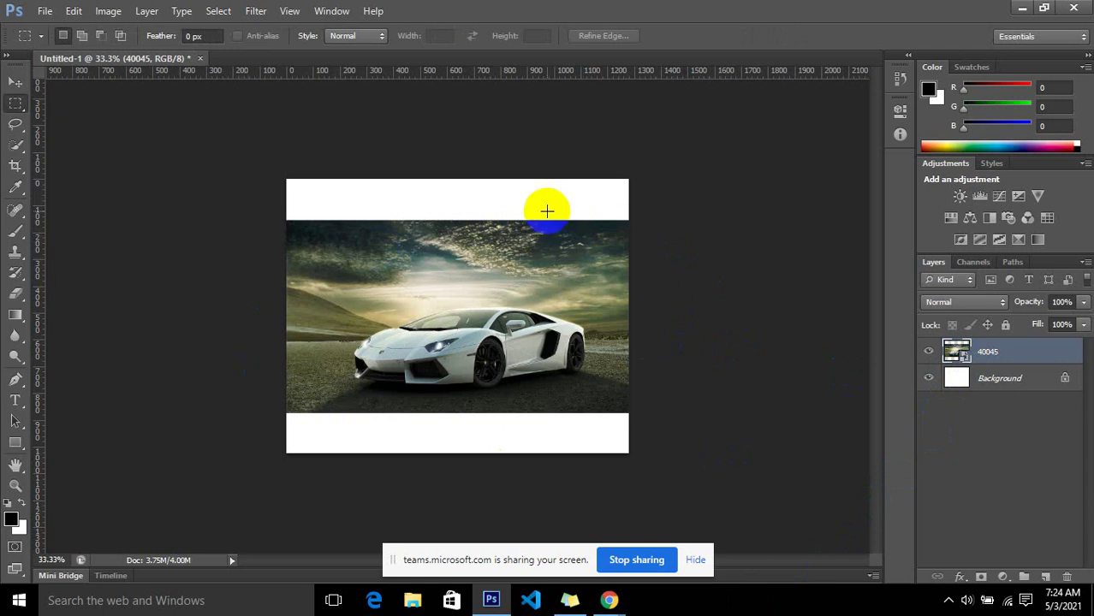
{"action": "left_click", "coordinate": [480, 229]}
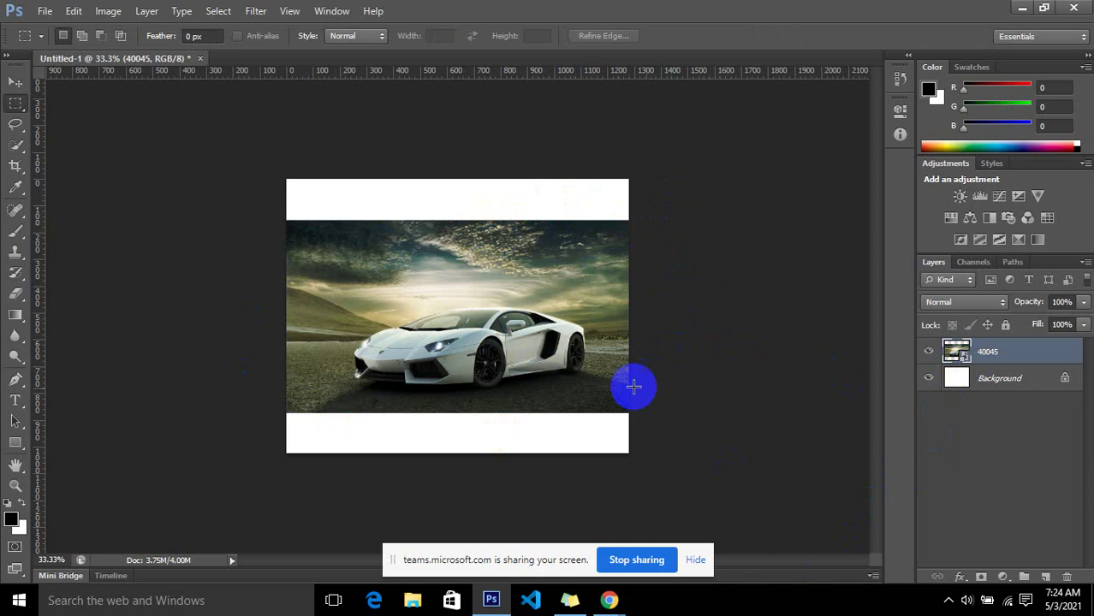
Step: Apply Rasterize Layer to the 40045 photo layer
{"action": "left_click", "coordinate": [963, 354]}
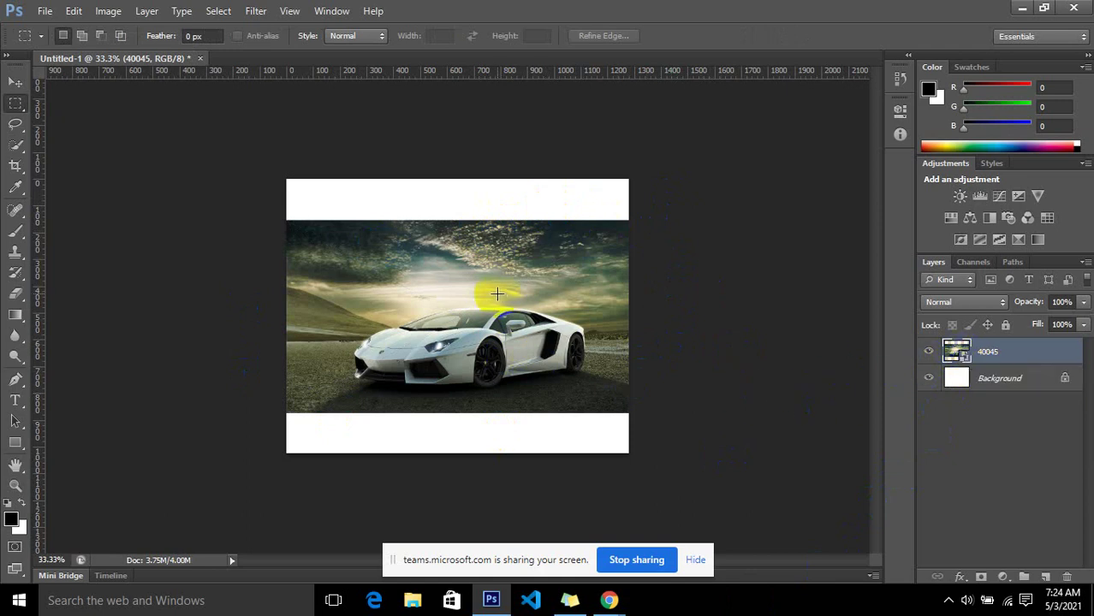
{"action": "right_click", "coordinate": [1008, 366]}
{"action": "left_click", "coordinate": [901, 189]}
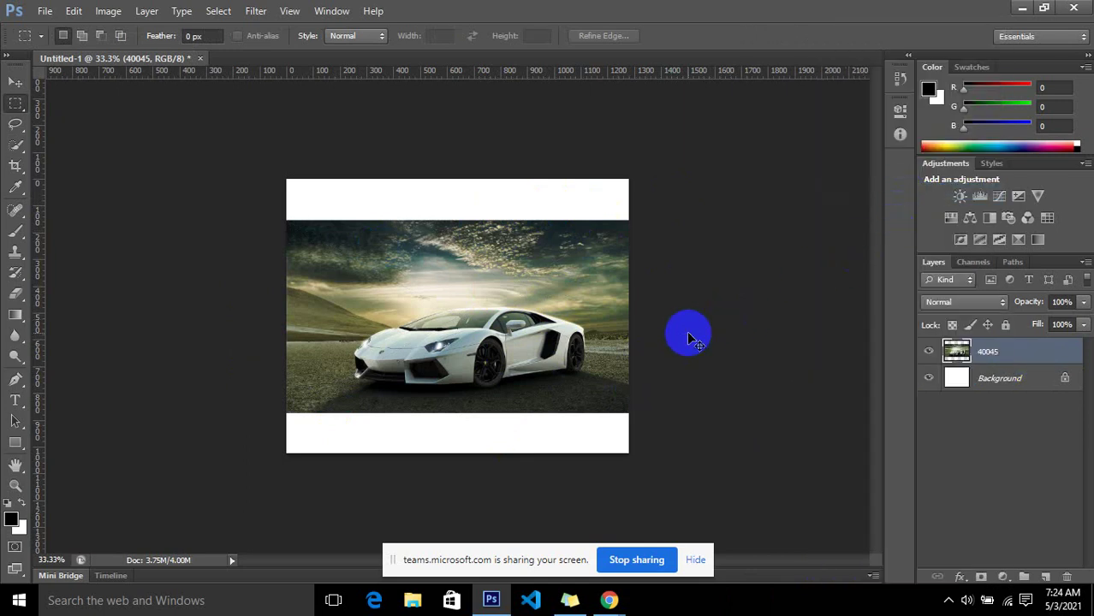
Step: Zoom in on the car photo and try small rectangular selections in the sky
{"action": "key", "text": "ctrl+plus"}
{"action": "key", "text": "ctrl+plus"}
{"action": "key", "text": "ctrl+plus"}
{"action": "key", "text": "ctrl+plus"}
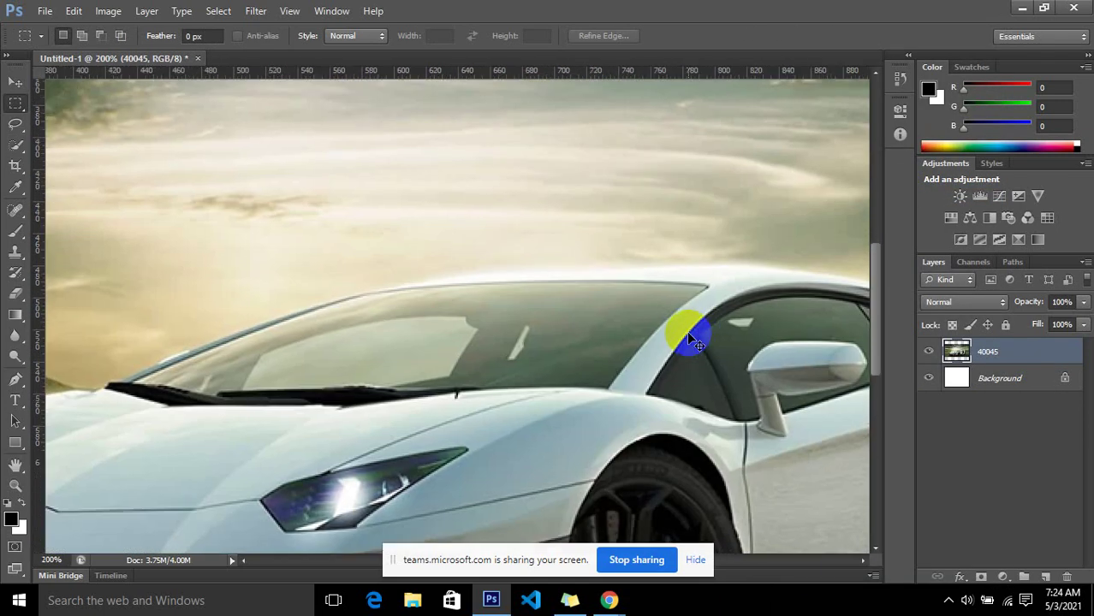
{"action": "key", "text": "ctrl+plus"}
{"action": "key", "text": "ctrl+plus"}
{"action": "key", "text": "ctrl+plus"}
{"action": "key", "text": "ctrl+plus"}
{"action": "key", "text": "ctrl+plus"}
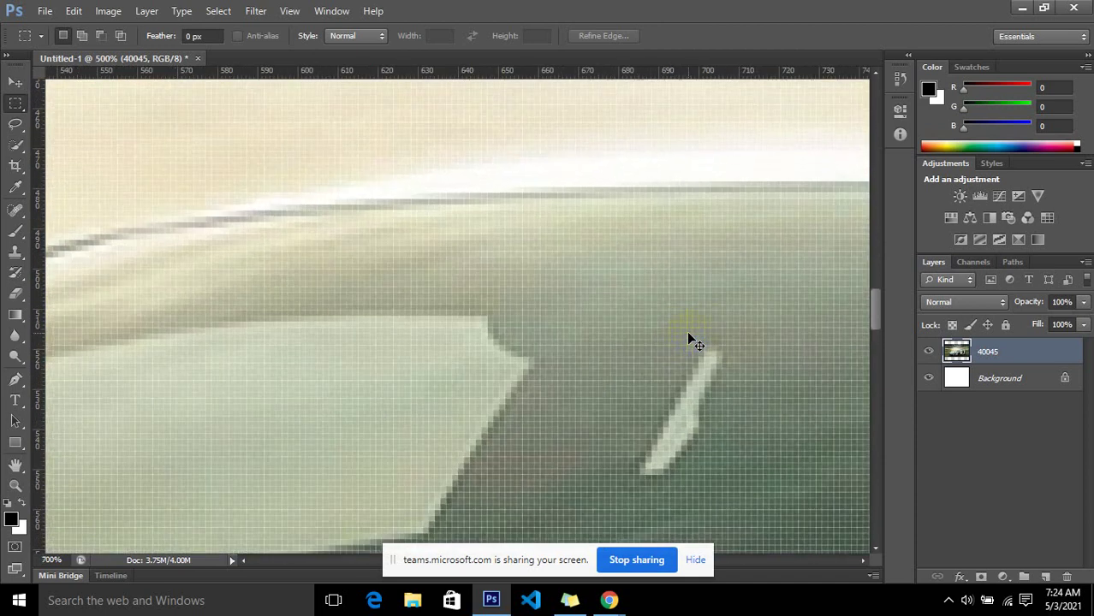
{"action": "key", "text": "ctrl+plus"}
{"action": "key", "text": "ctrl+plus"}
{"action": "key", "text": "ctrl+plus"}
{"action": "key", "text": "ctrl+plus"}
{"action": "key", "text": "ctrl+plus"}
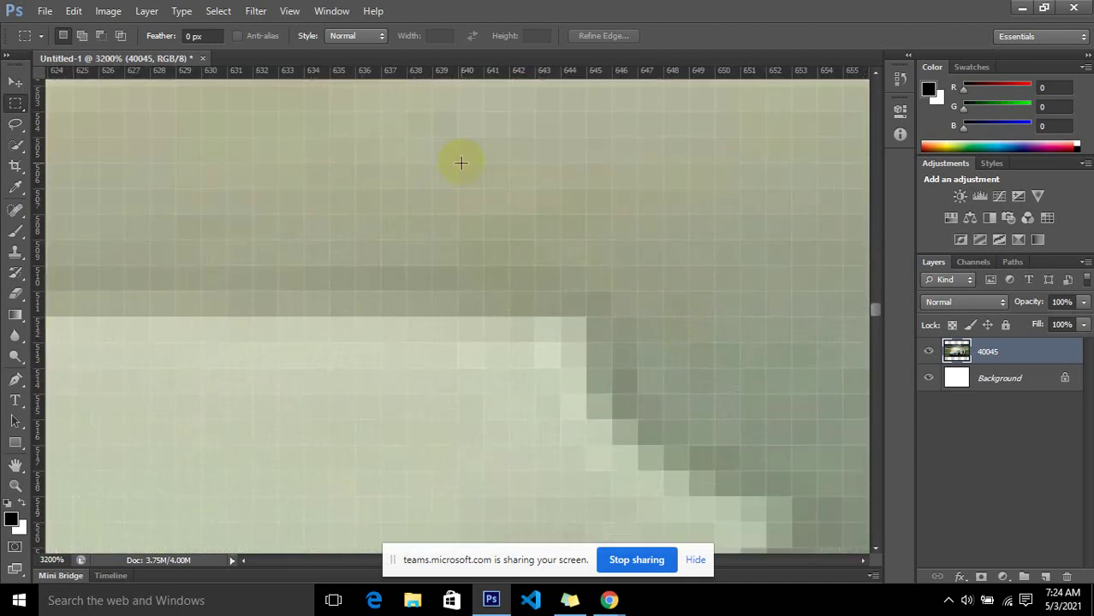
{"action": "left_click_drag", "start_coordinate": [458, 162], "coordinate": [469, 186]}
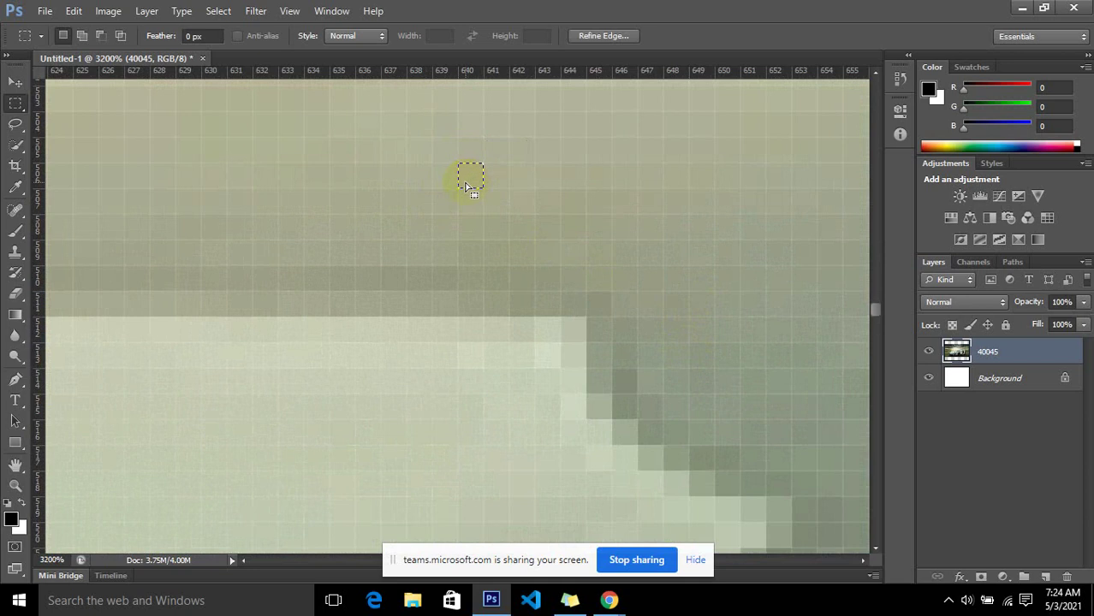
{"action": "scroll", "coordinate": [467, 187], "scroll_direction": "up", "scroll_amount": 1}
{"action": "scroll", "coordinate": [468, 187], "scroll_direction": "up", "scroll_amount": 1}
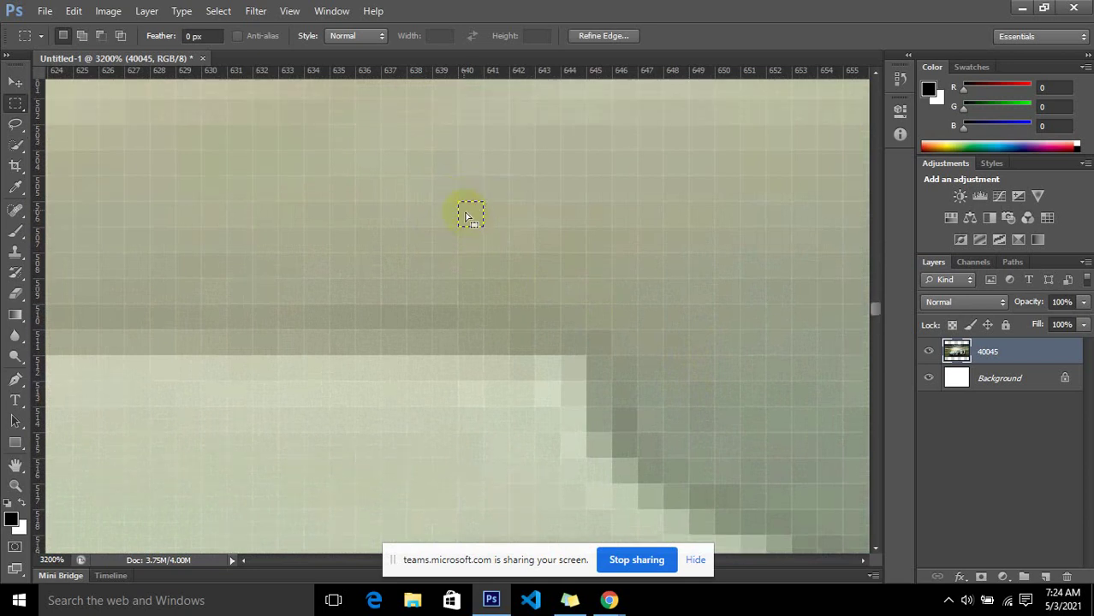
{"action": "left_click", "coordinate": [460, 208]}
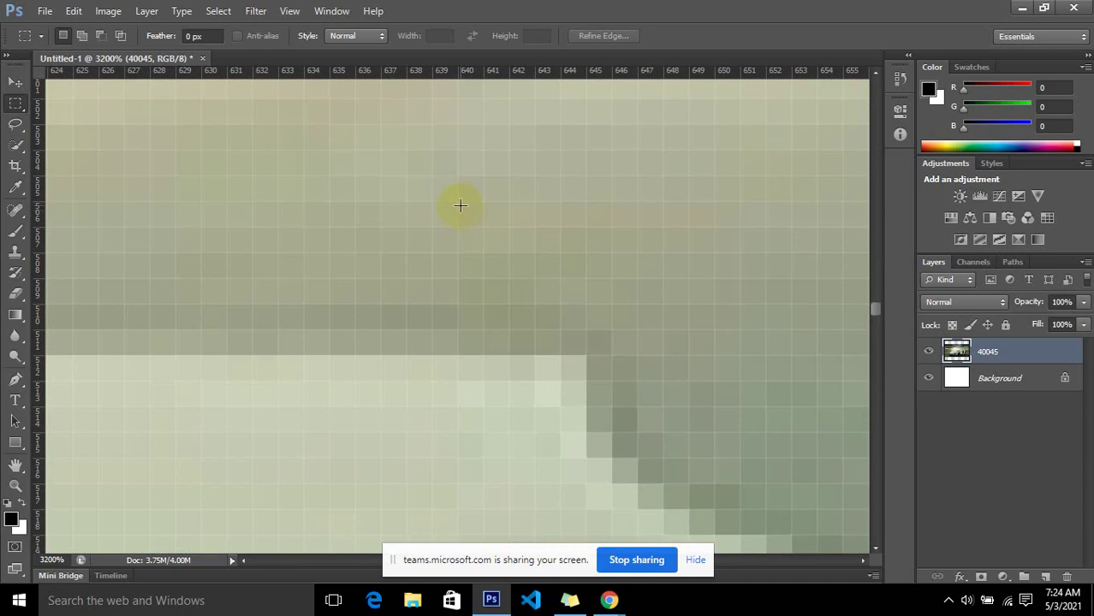
{"action": "left_click_drag", "start_coordinate": [458, 199], "coordinate": [478, 212]}
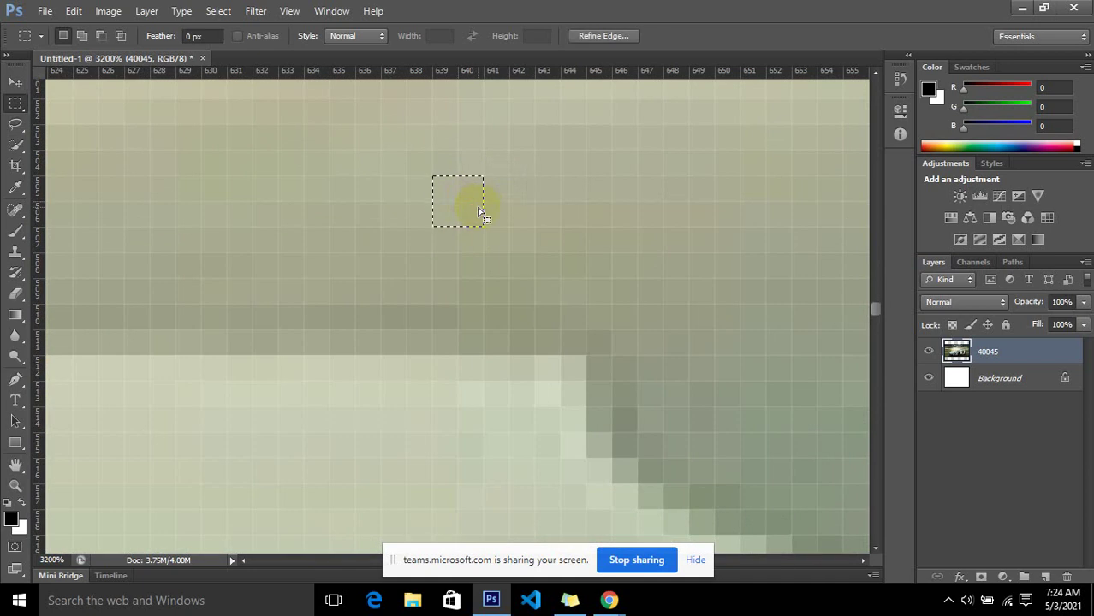
{"action": "left_click", "coordinate": [479, 213]}
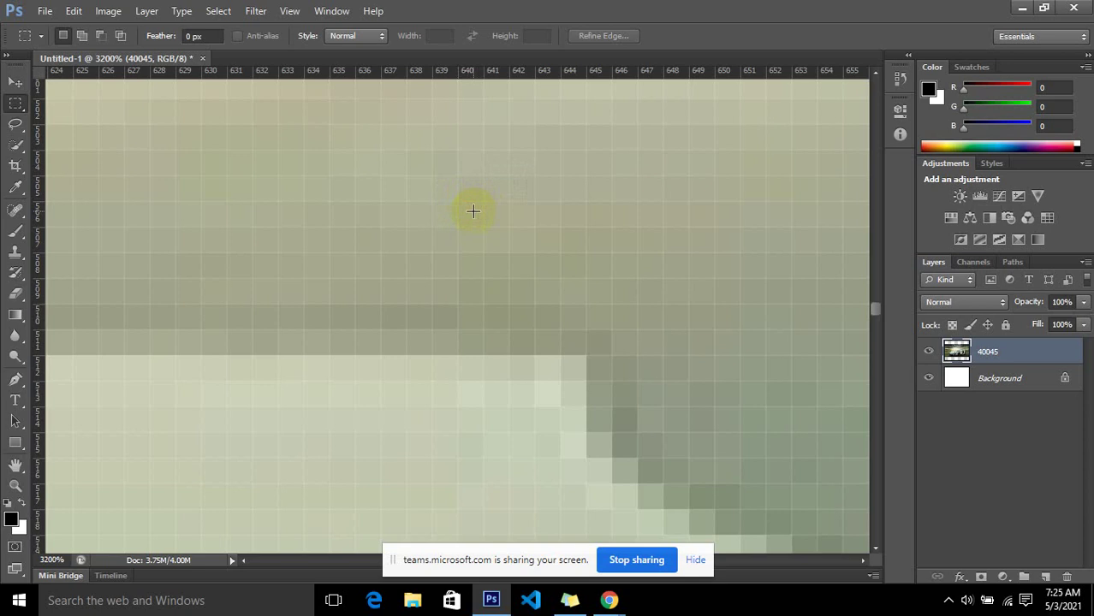
Step: Start a new 1920 × 1080 pixel, 72 pixels/inch document with File > New
{"action": "scroll", "coordinate": [477, 218], "scroll_direction": "down", "scroll_amount": 2}
{"action": "scroll", "coordinate": [477, 218], "scroll_direction": "down", "scroll_amount": 2}
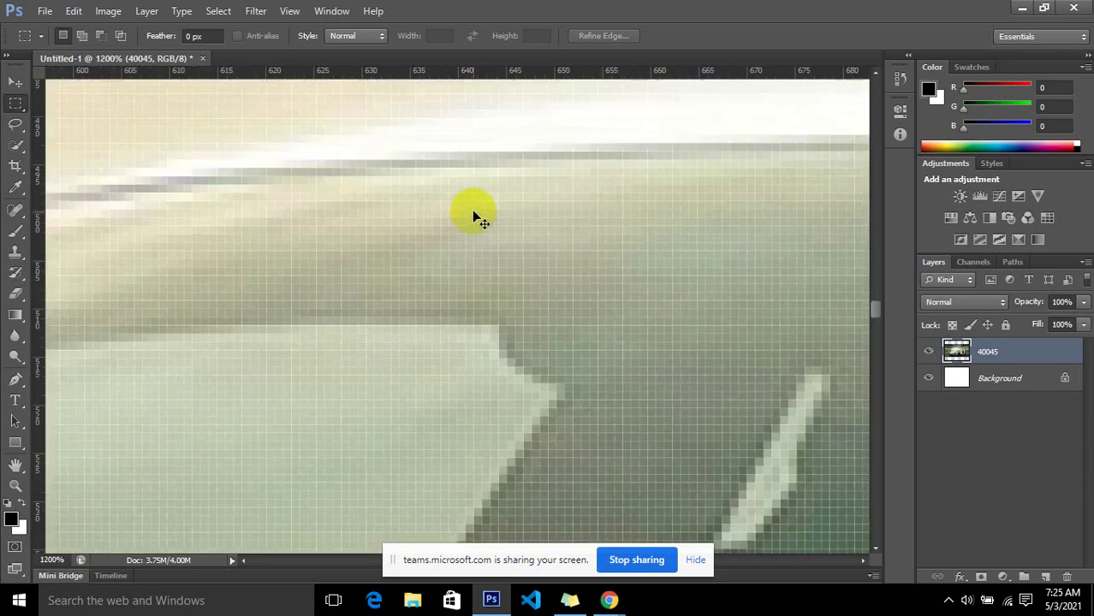
{"action": "scroll", "coordinate": [477, 219], "scroll_direction": "down", "scroll_amount": 2}
{"action": "scroll", "coordinate": [477, 218], "scroll_direction": "down", "scroll_amount": 2}
{"action": "scroll", "coordinate": [476, 219], "scroll_direction": "down", "scroll_amount": 3}
{"action": "scroll", "coordinate": [473, 212], "scroll_direction": "down", "scroll_amount": 2}
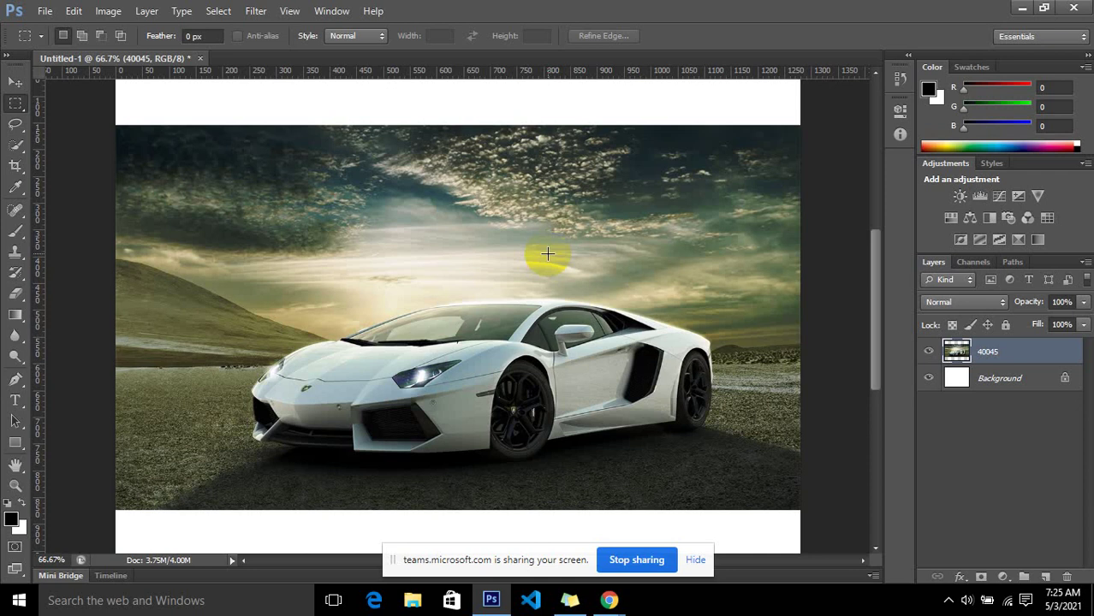
{"action": "scroll", "coordinate": [622, 305], "scroll_direction": "down", "scroll_amount": 1}
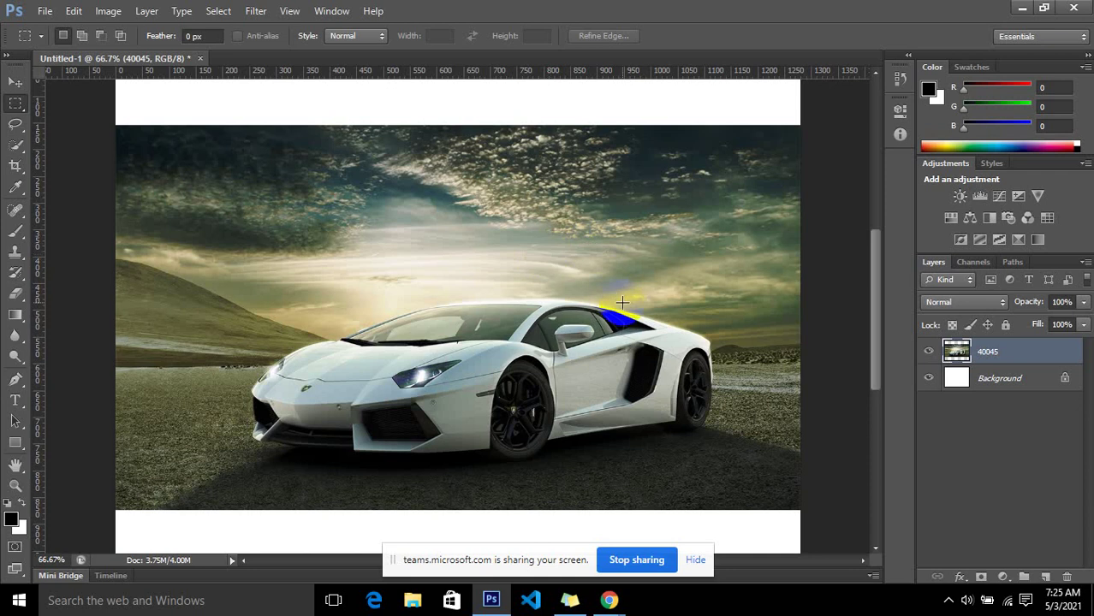
{"action": "scroll", "coordinate": [685, 321], "scroll_direction": "up", "scroll_amount": 2}
{"action": "scroll", "coordinate": [693, 330], "scroll_direction": "down", "scroll_amount": 2}
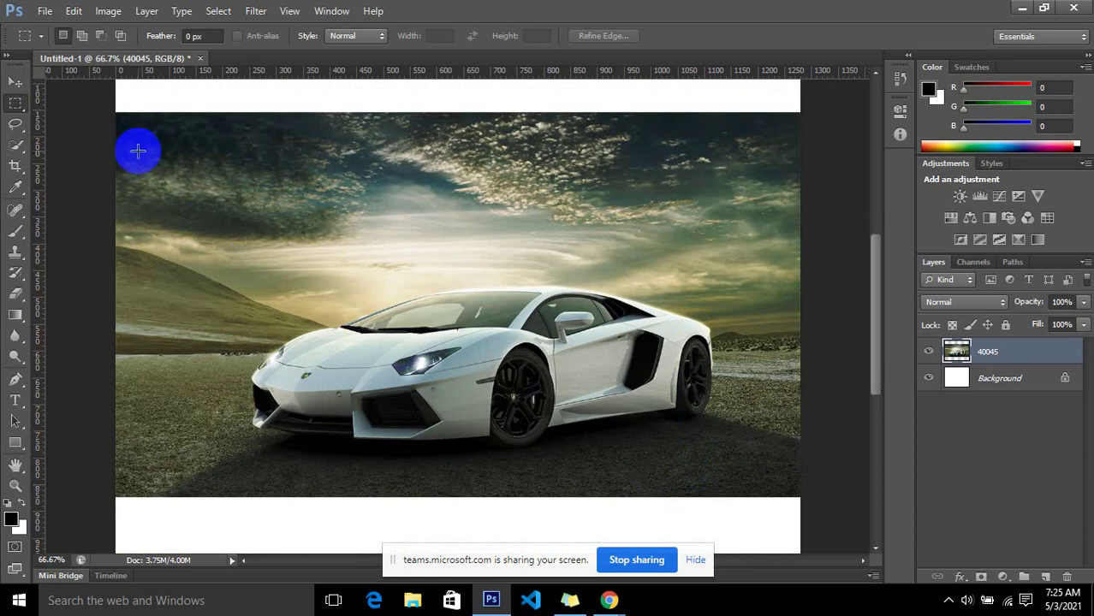
{"action": "left_click", "coordinate": [44, 10]}
{"action": "left_click", "coordinate": [70, 28]}
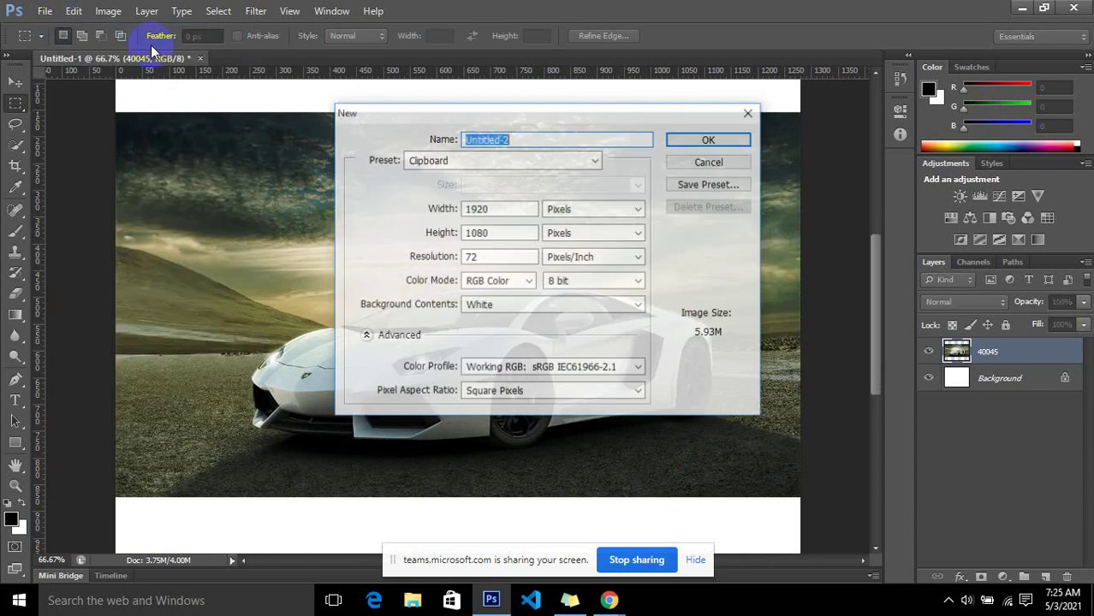
Step: Keep the new document's colour mode at RGB Color and switch to the Chrome car search
{"action": "left_click", "coordinate": [527, 282]}
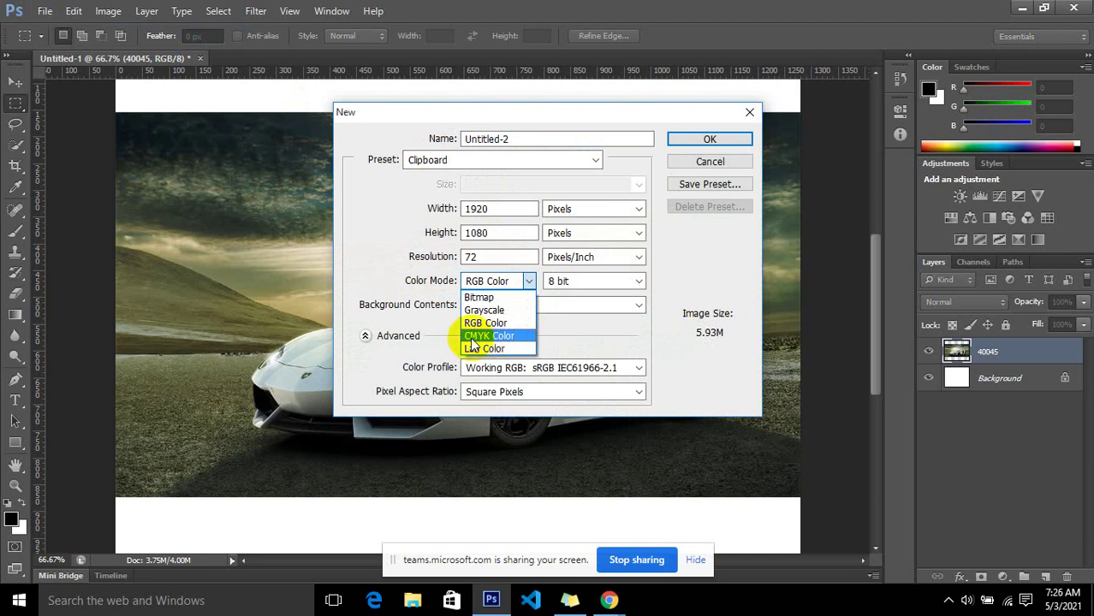
{"action": "left_click", "coordinate": [607, 601]}
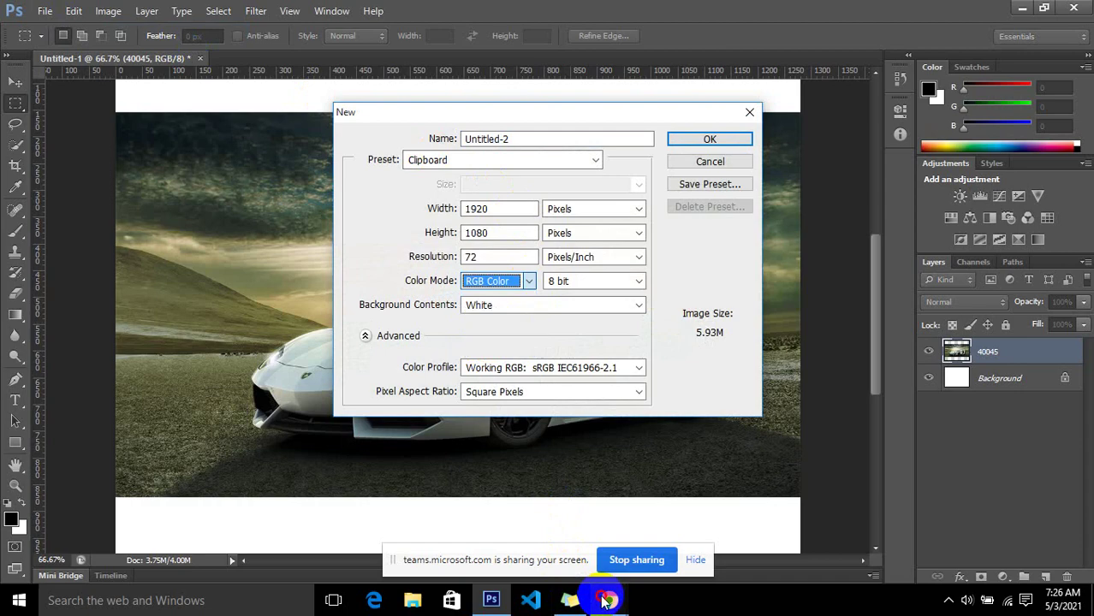
{"action": "left_click", "coordinate": [544, 535]}
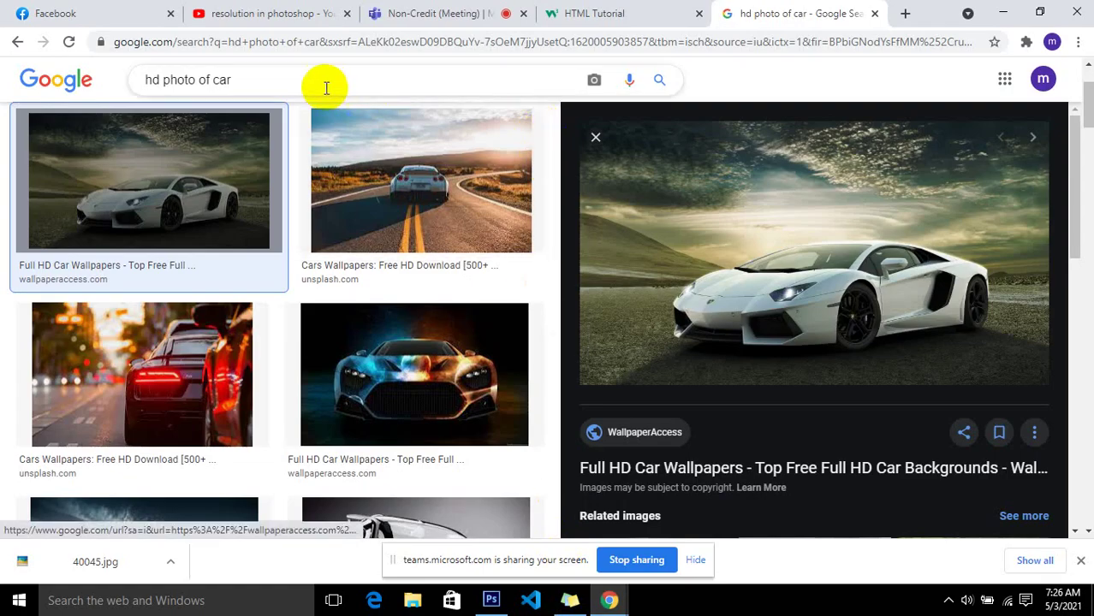
Step: Select the 'hd photo of car' search text and minimize Chrome to return to Photoshop
{"action": "left_click_drag", "start_coordinate": [326, 88], "coordinate": [120, 101]}
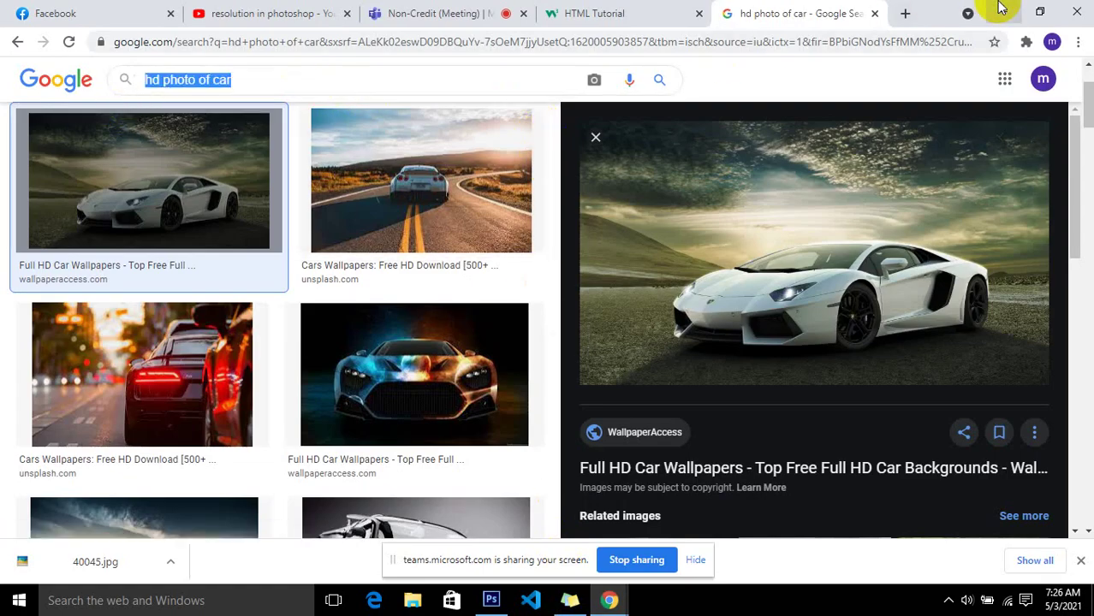
{"action": "left_click", "coordinate": [1001, 9]}
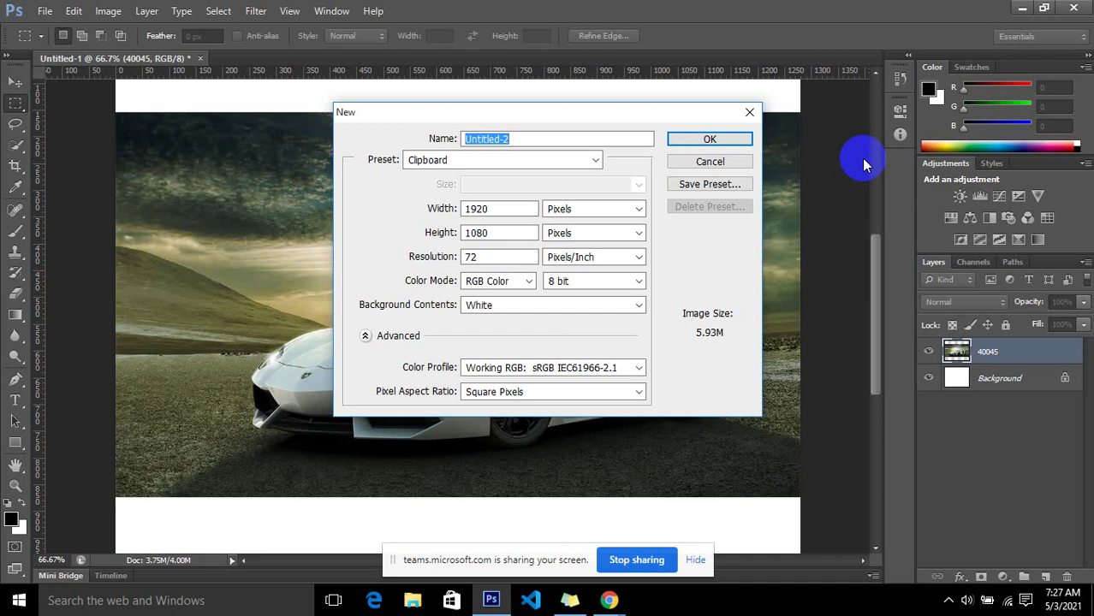
Step: Review resolution units and White background contents, then cancel the Untitled-2 New dialog
{"action": "left_click", "coordinate": [580, 260]}
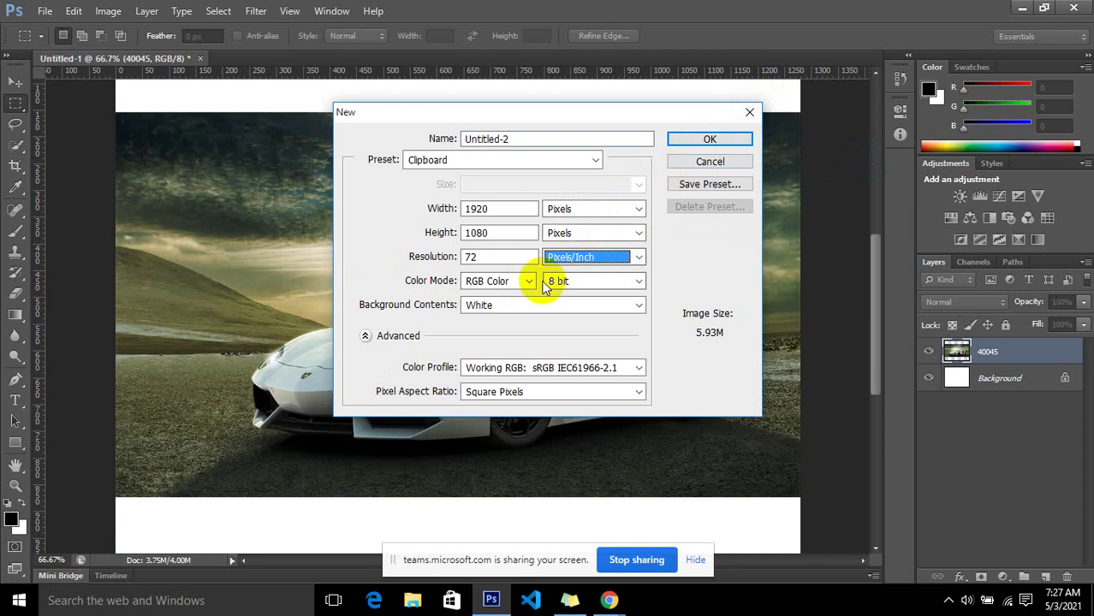
{"action": "left_click", "coordinate": [530, 305]}
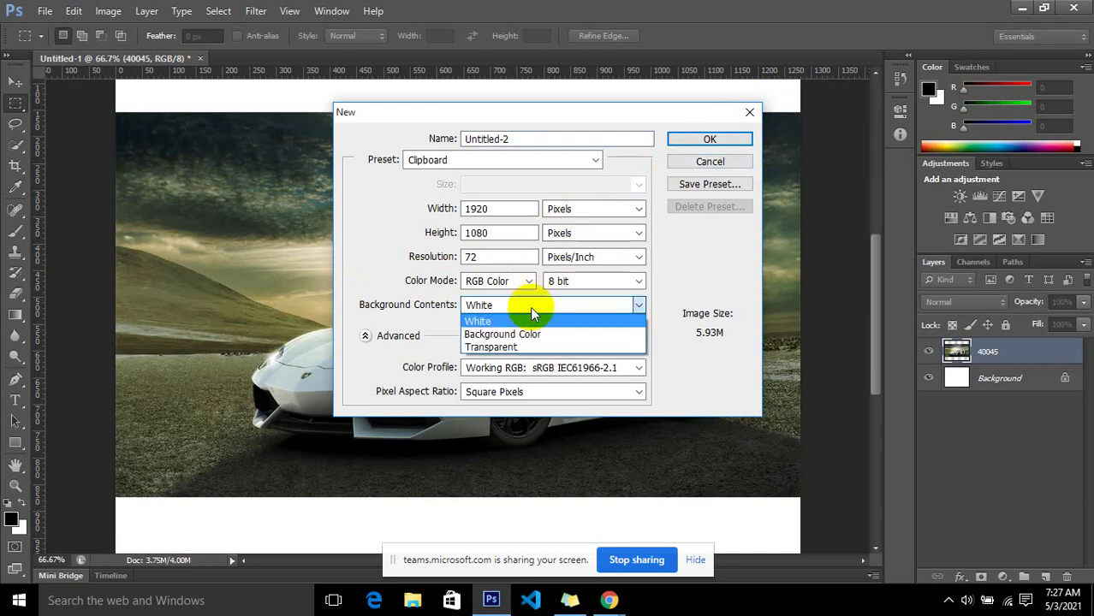
{"action": "left_click", "coordinate": [749, 120]}
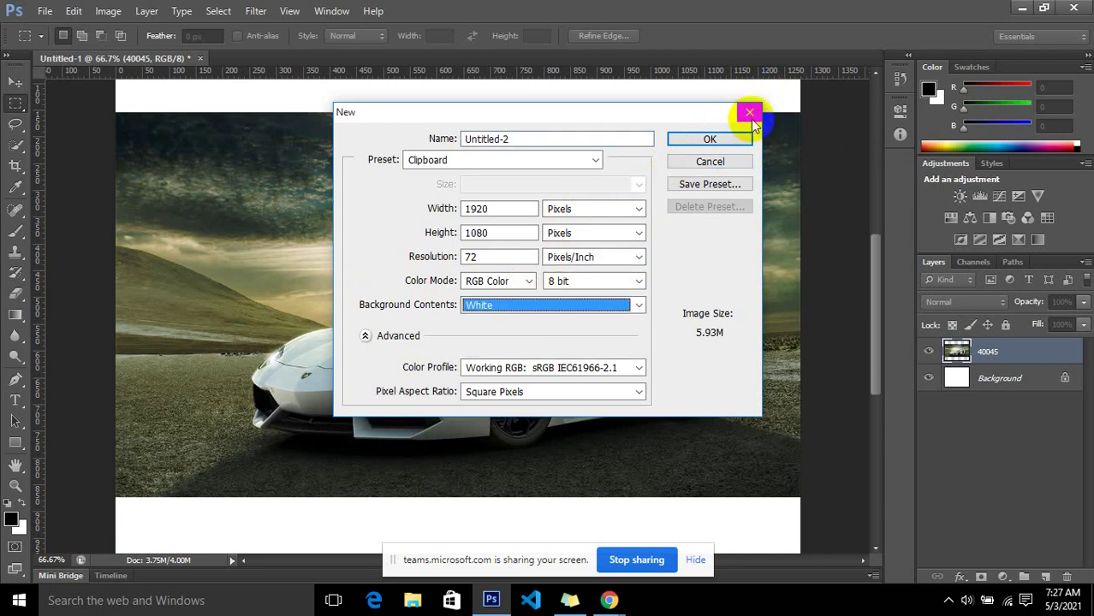
{"action": "left_click", "coordinate": [749, 116]}
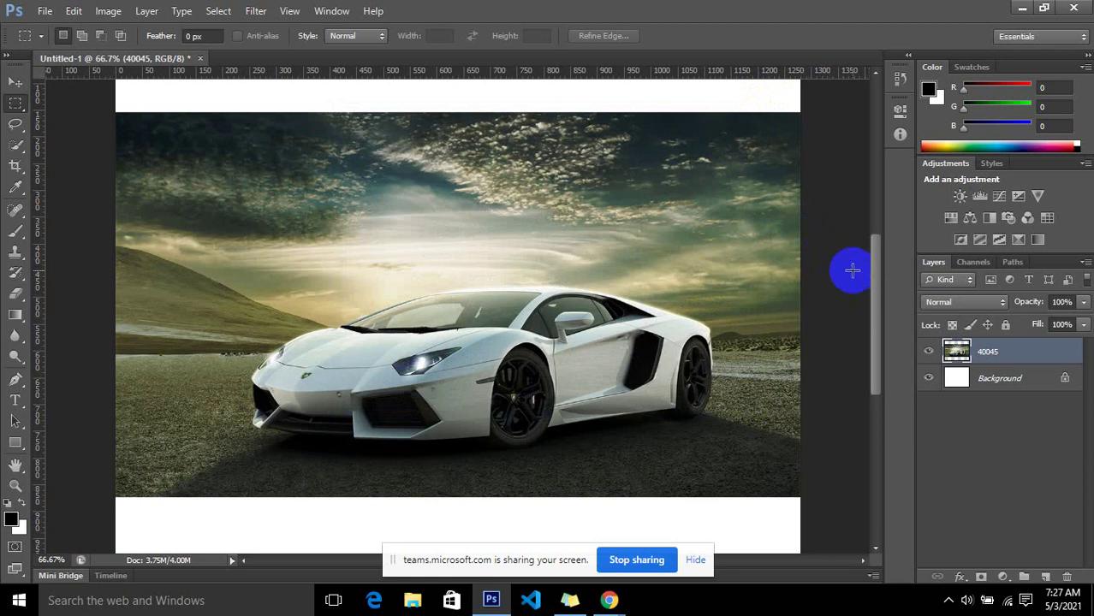
{"action": "key", "text": "ctrl+minus"}
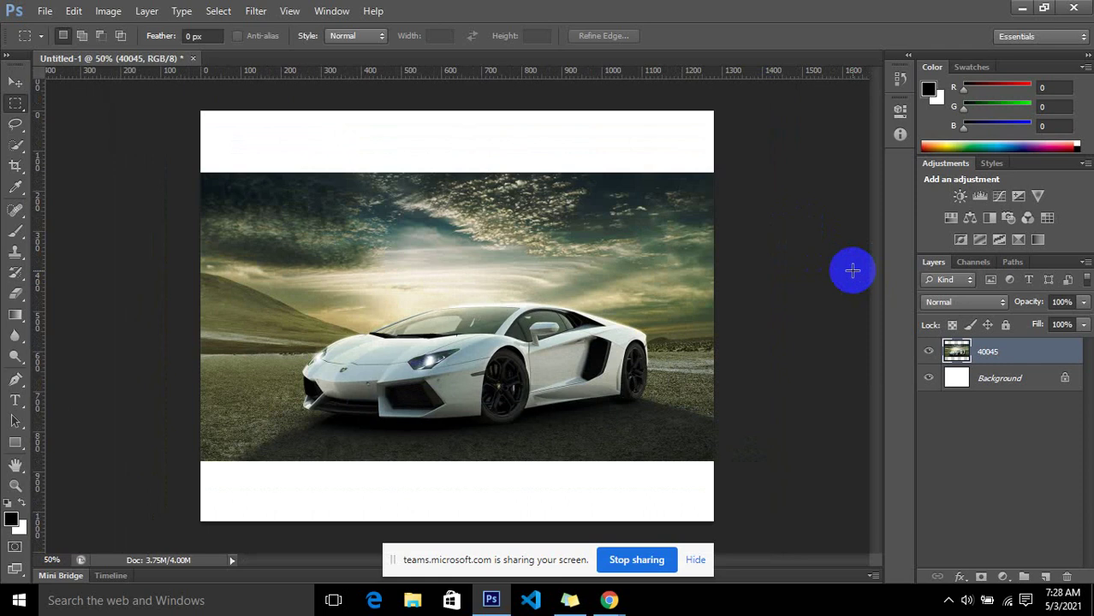
{"action": "right_click", "coordinate": [523, 75]}
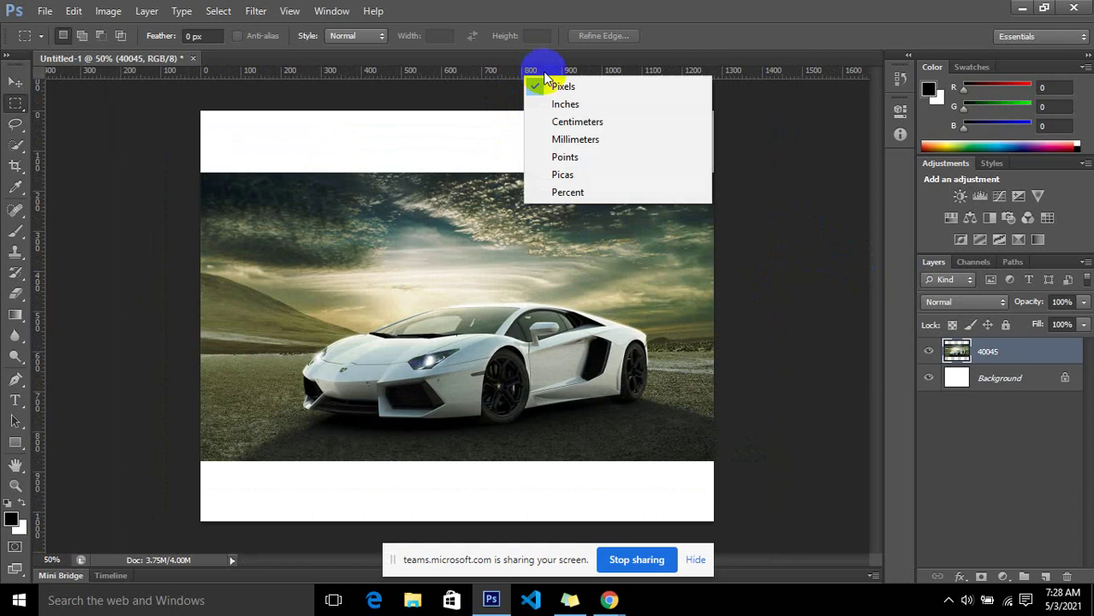
{"action": "left_click", "coordinate": [289, 11]}
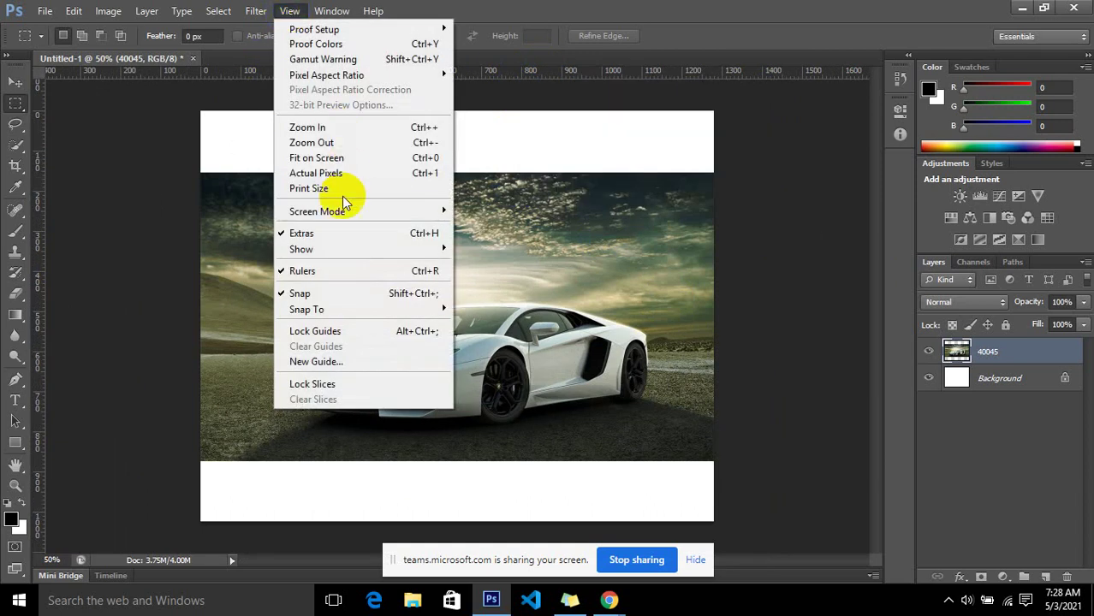
{"action": "left_click", "coordinate": [340, 271]}
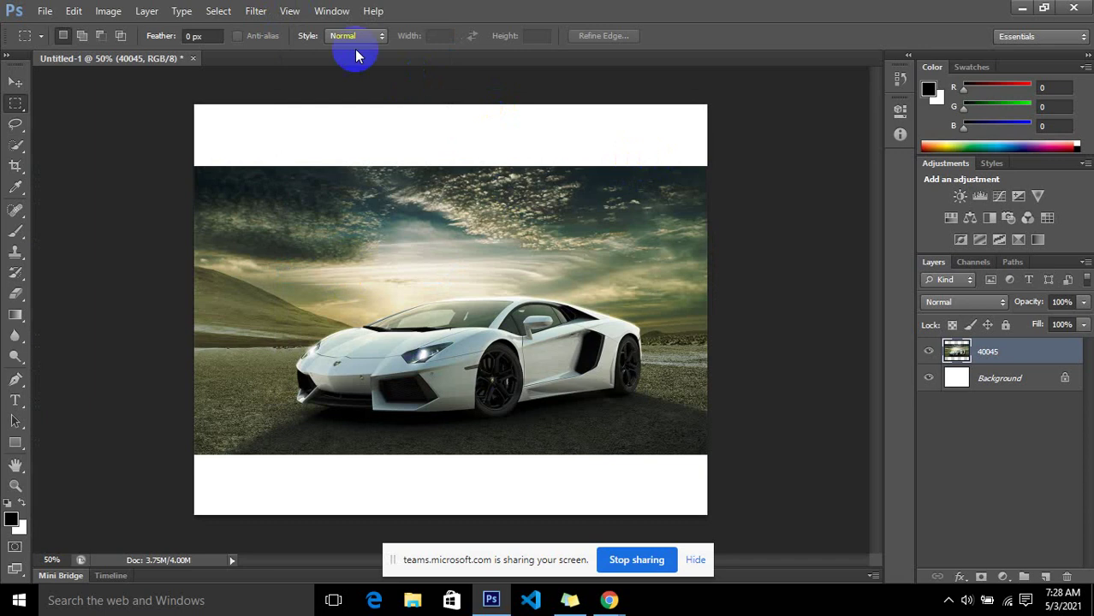
{"action": "left_click", "coordinate": [290, 11]}
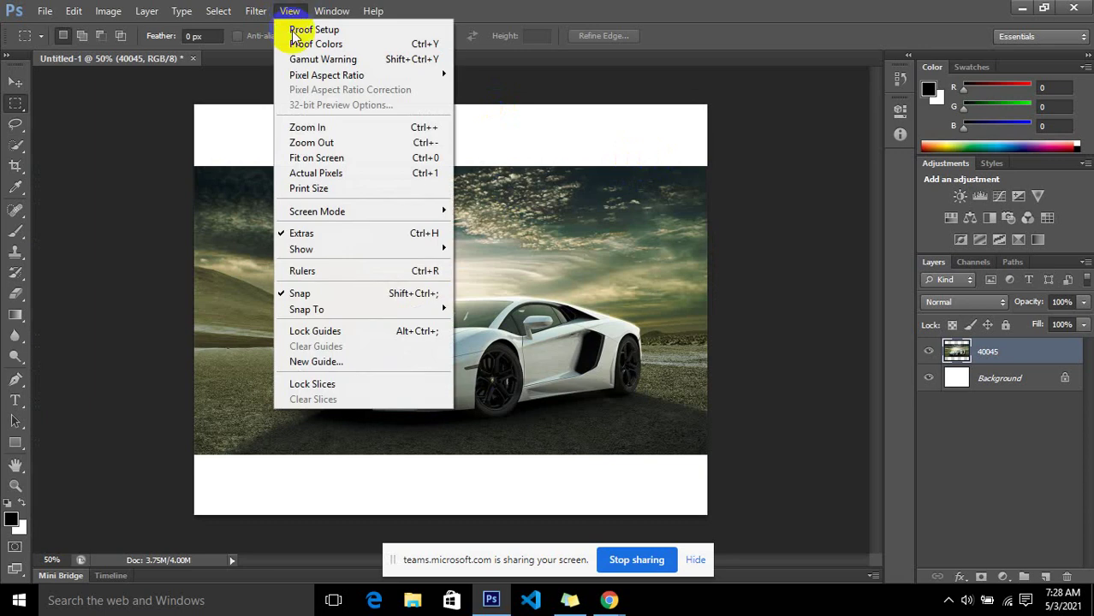
{"action": "left_click", "coordinate": [308, 272]}
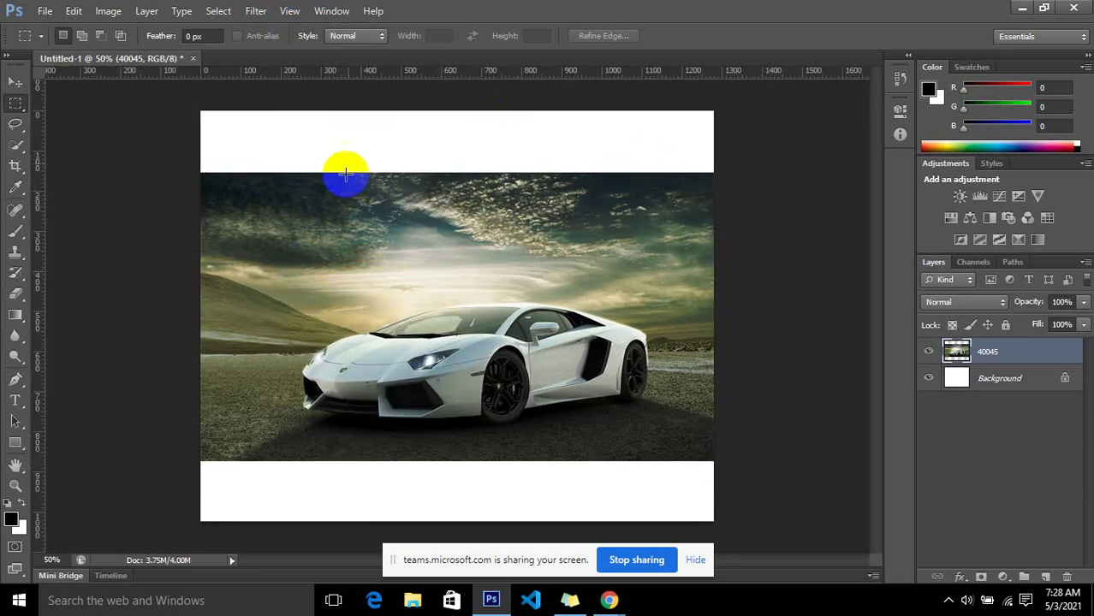
{"action": "right_click", "coordinate": [397, 76]}
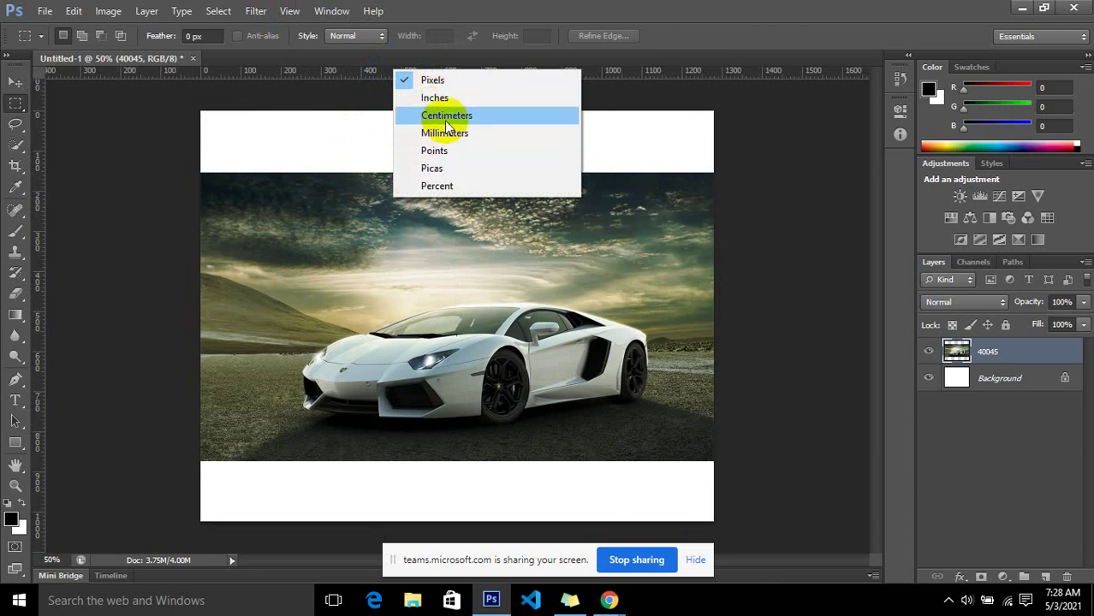
{"action": "left_click", "coordinate": [446, 117]}
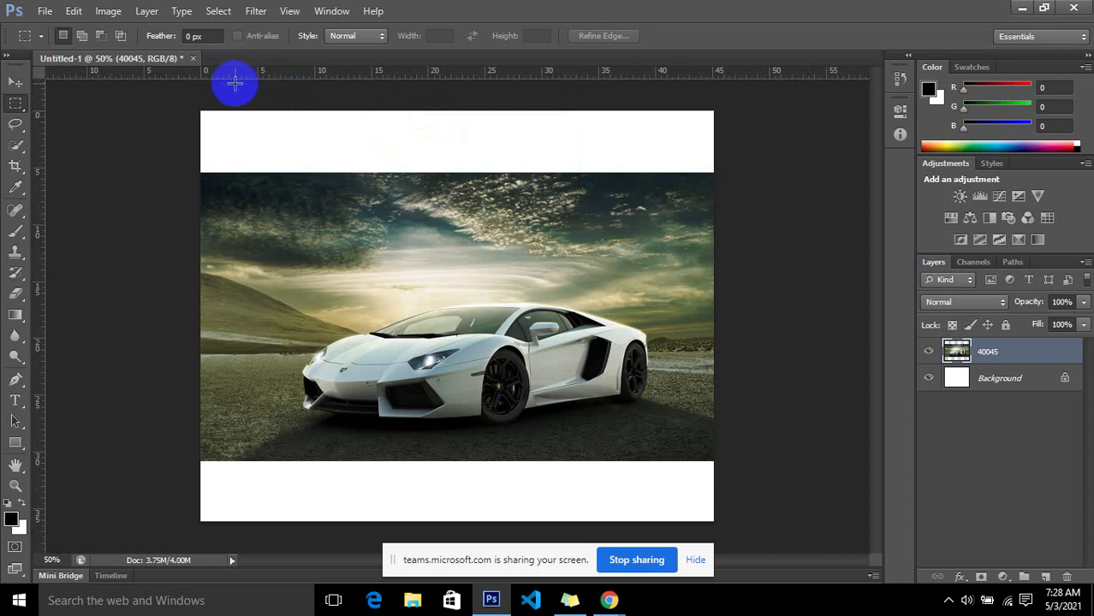
{"action": "right_click", "coordinate": [300, 74]}
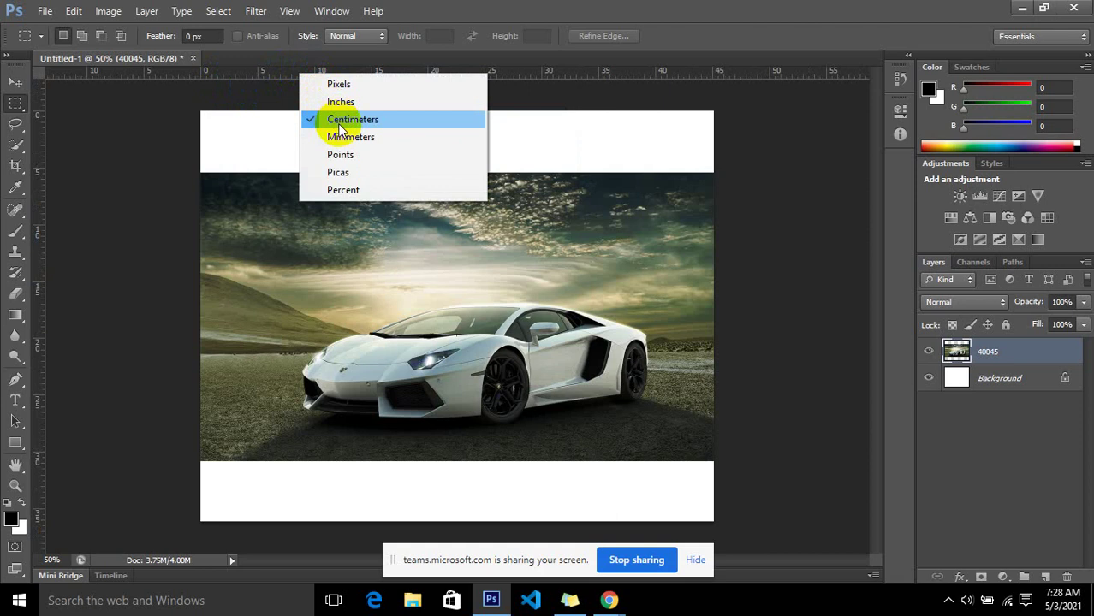
{"action": "left_click", "coordinate": [401, 89]}
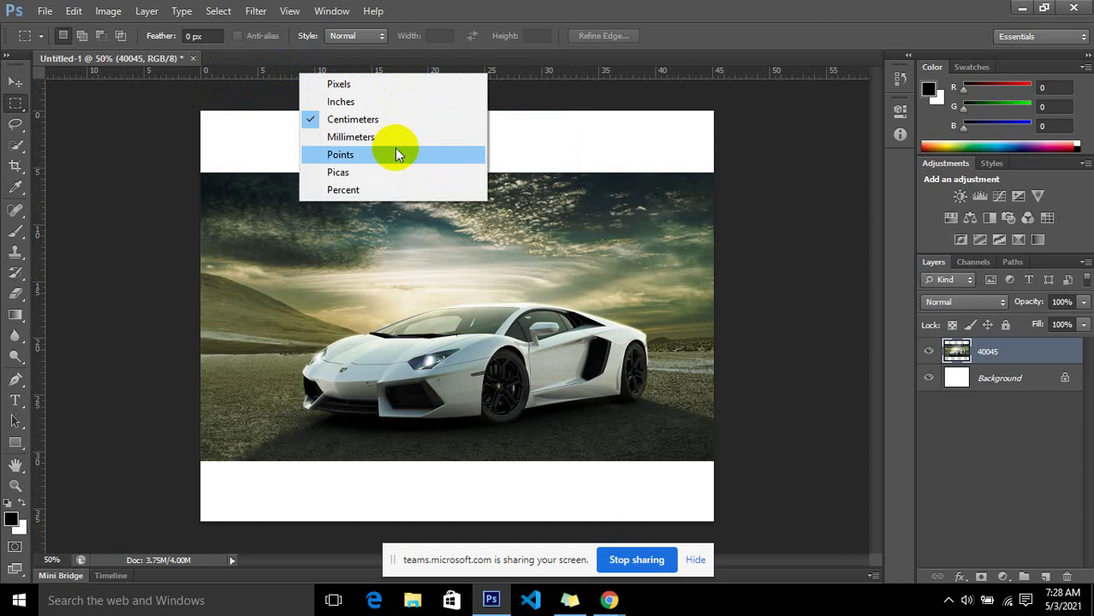
{"action": "left_click", "coordinate": [376, 88]}
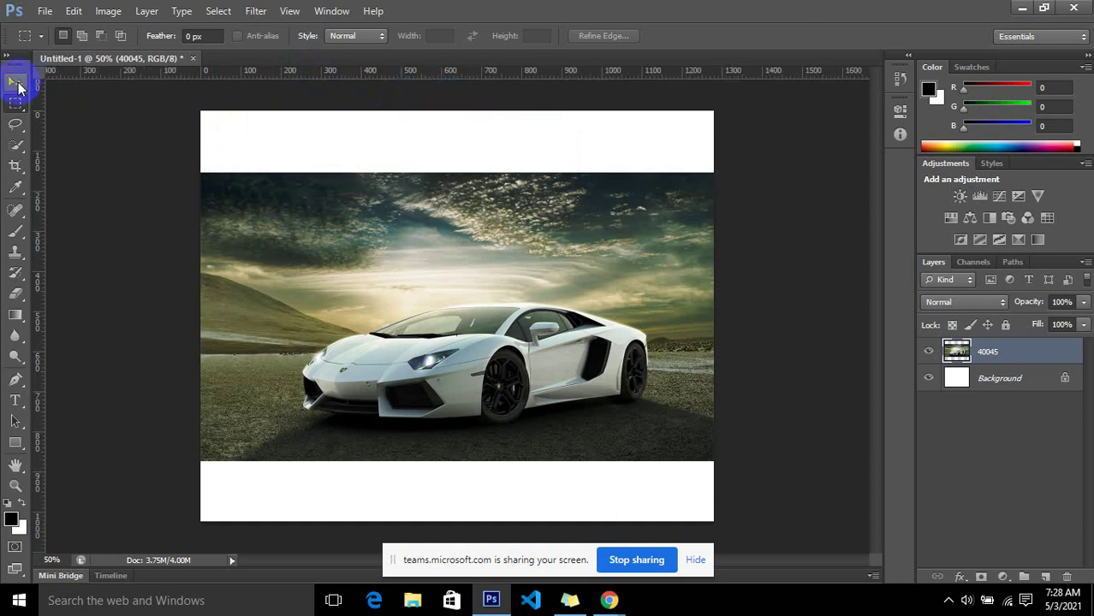
Step: Drag the 40045 car photo lower so it spans the full canvas width
{"action": "left_click", "coordinate": [18, 87]}
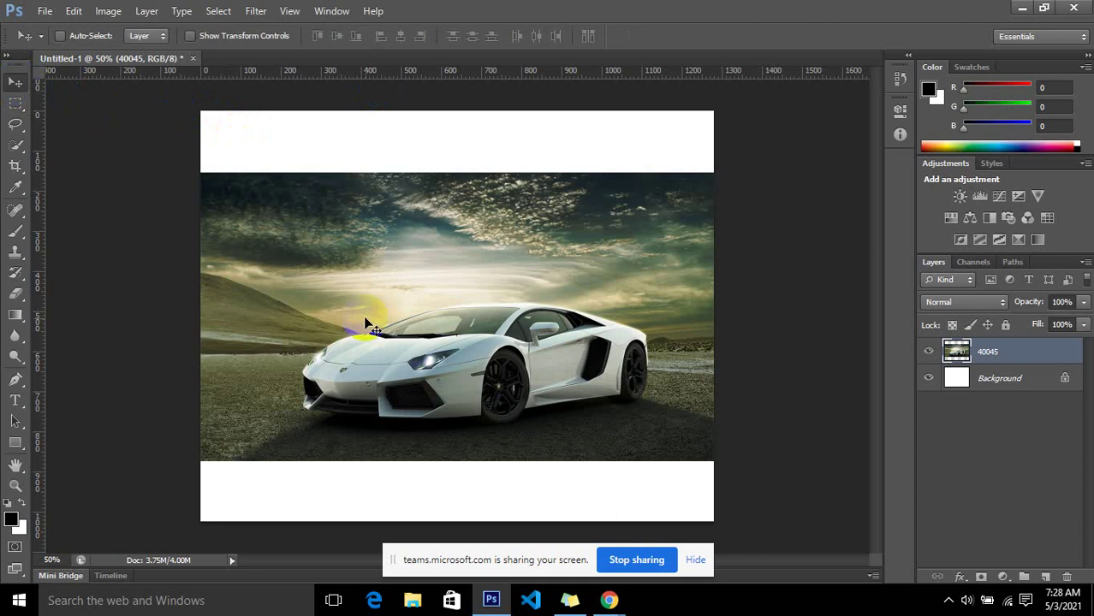
{"action": "mouse_move", "coordinate": [387, 320]}
{"action": "left_mouse_down"}
{"action": "mouse_move", "coordinate": [387, 300]}
{"action": "mouse_move", "coordinate": [384, 319]}
{"action": "left_mouse_up"}
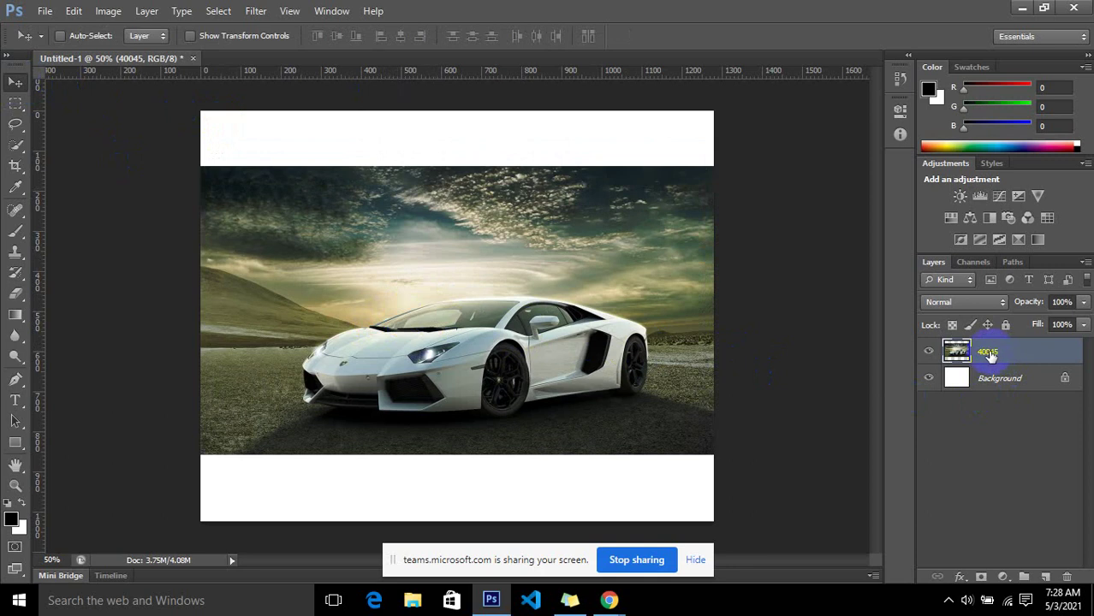
{"action": "double_click", "coordinate": [987, 354]}
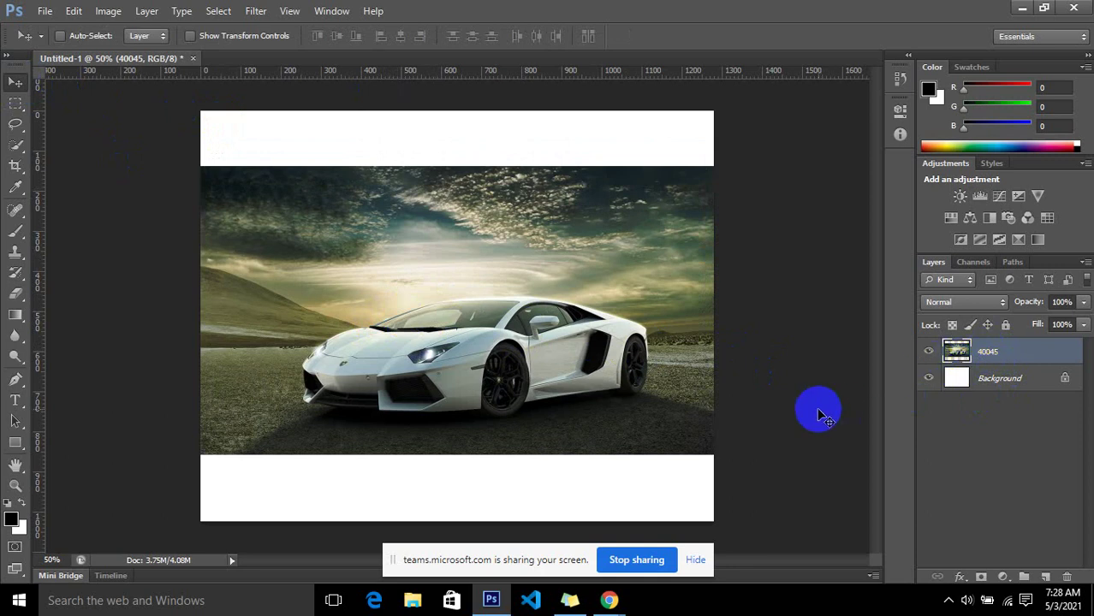
{"action": "left_click_drag", "start_coordinate": [458, 273], "coordinate": [470, 238]}
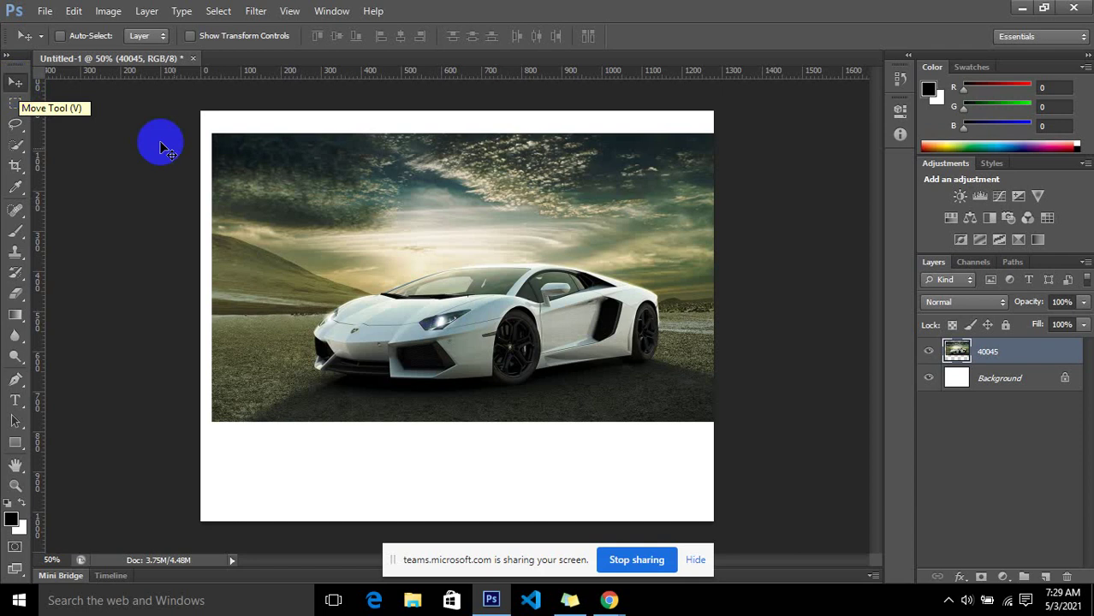
{"action": "mouse_move", "coordinate": [486, 252]}
{"action": "left_mouse_down"}
{"action": "mouse_move", "coordinate": [549, 227]}
{"action": "mouse_move", "coordinate": [478, 288]}
{"action": "left_mouse_up"}
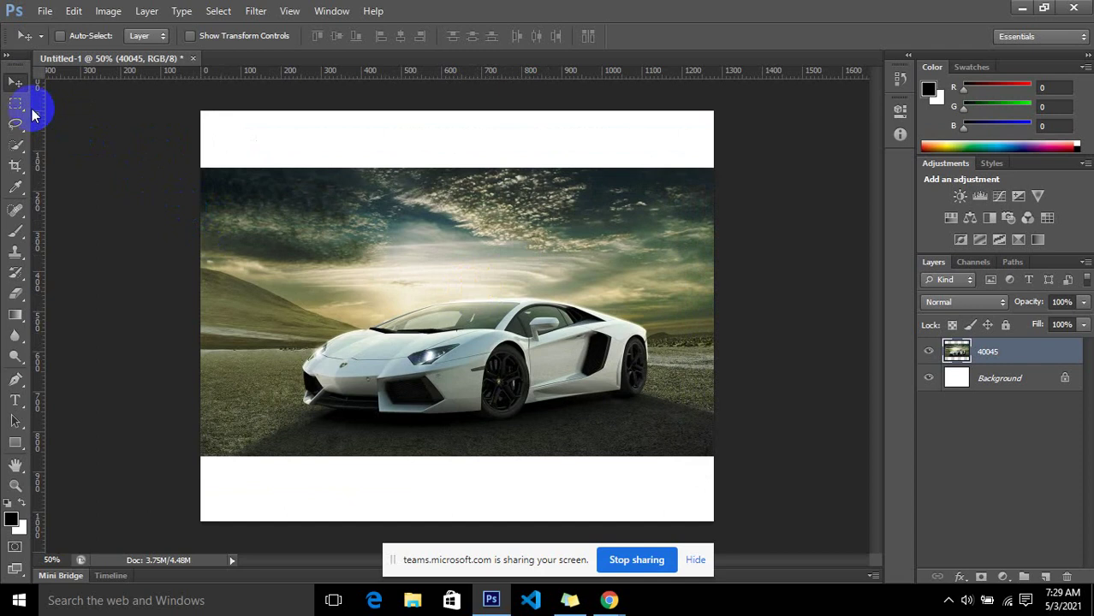
Step: Pick the Rectangular Marquee tool from the selection tools flyout
{"action": "left_click", "coordinate": [19, 103]}
{"action": "right_click", "coordinate": [22, 102]}
{"action": "left_click_drag", "start_coordinate": [22, 107], "coordinate": [85, 118]}
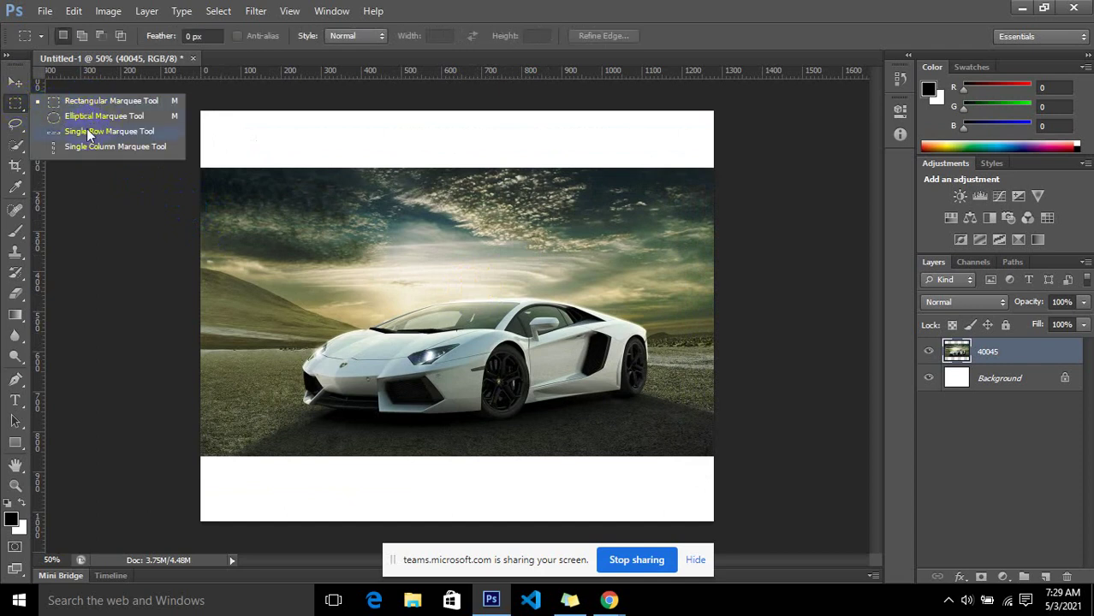
{"action": "left_click_drag", "start_coordinate": [86, 128], "coordinate": [140, 131]}
{"action": "mouse_move", "coordinate": [126, 102]}
{"action": "left_mouse_down"}
{"action": "mouse_move", "coordinate": [17, 100]}
{"action": "mouse_move", "coordinate": [57, 116]}
{"action": "left_mouse_up"}
{"action": "left_click", "coordinate": [72, 109]}
Step: Fill a rectangle over the car with white, then undo it and deselect
{"action": "left_click_drag", "start_coordinate": [305, 200], "coordinate": [585, 366]}
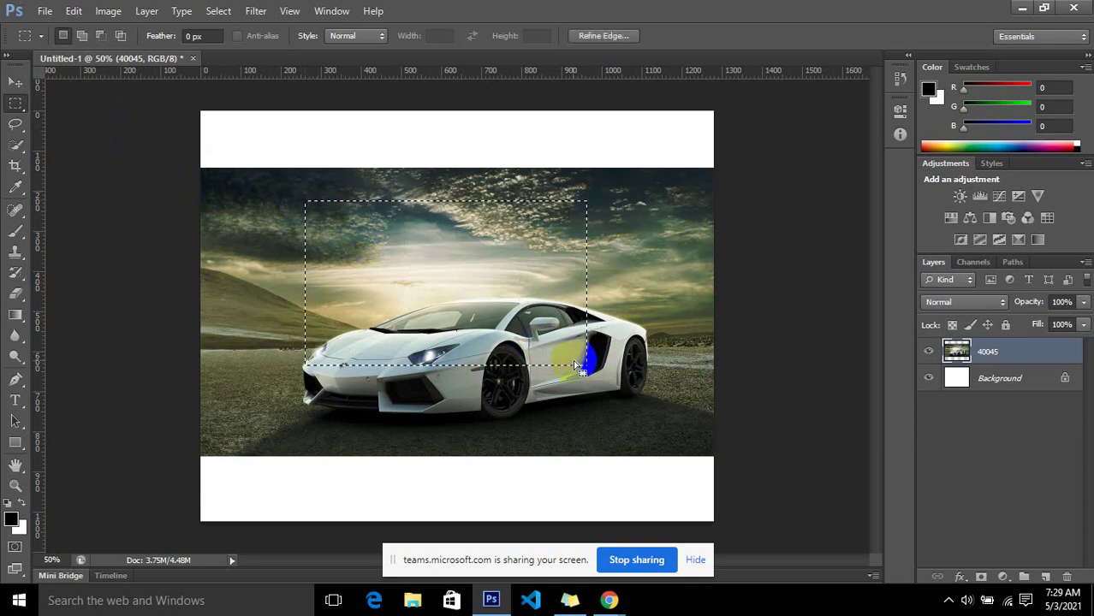
{"action": "key", "text": "Delete"}
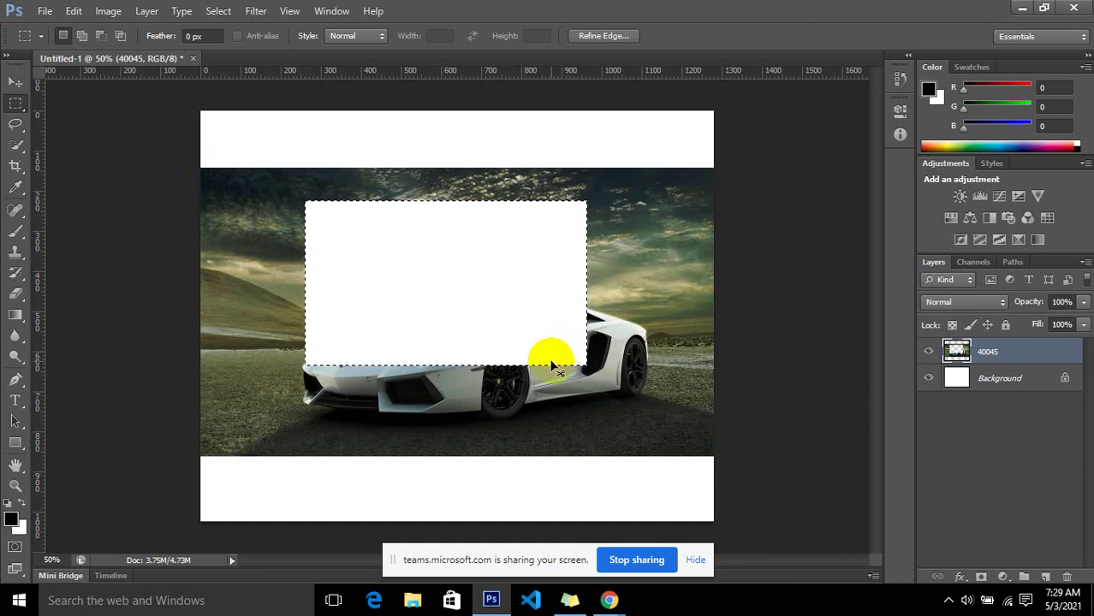
{"action": "key", "text": "ctrl+z"}
{"action": "key", "text": "ctrl+z"}
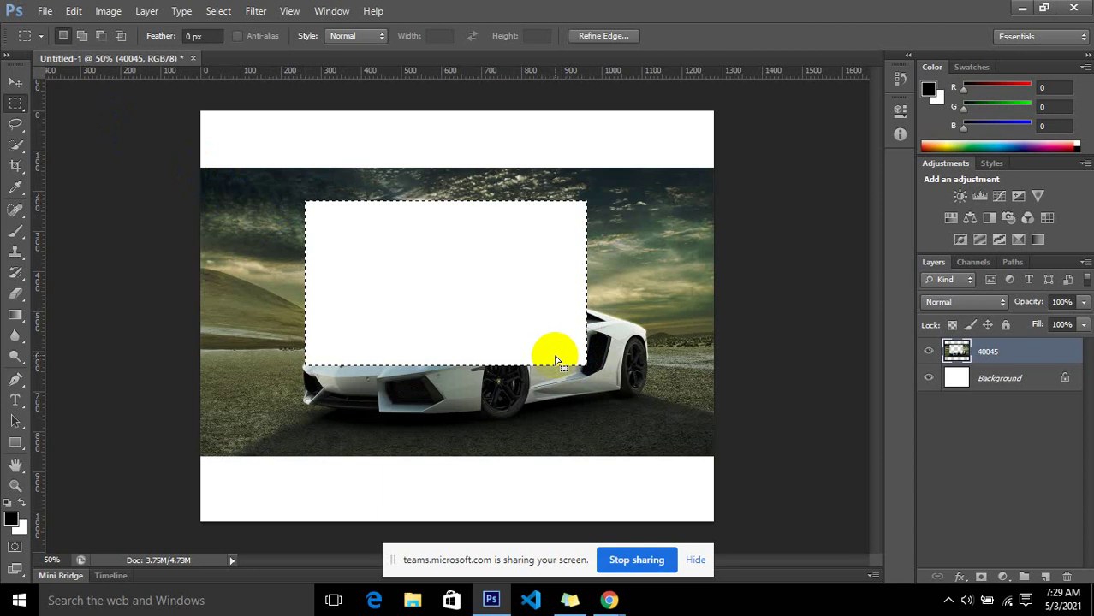
{"action": "key", "text": "ctrl+z"}
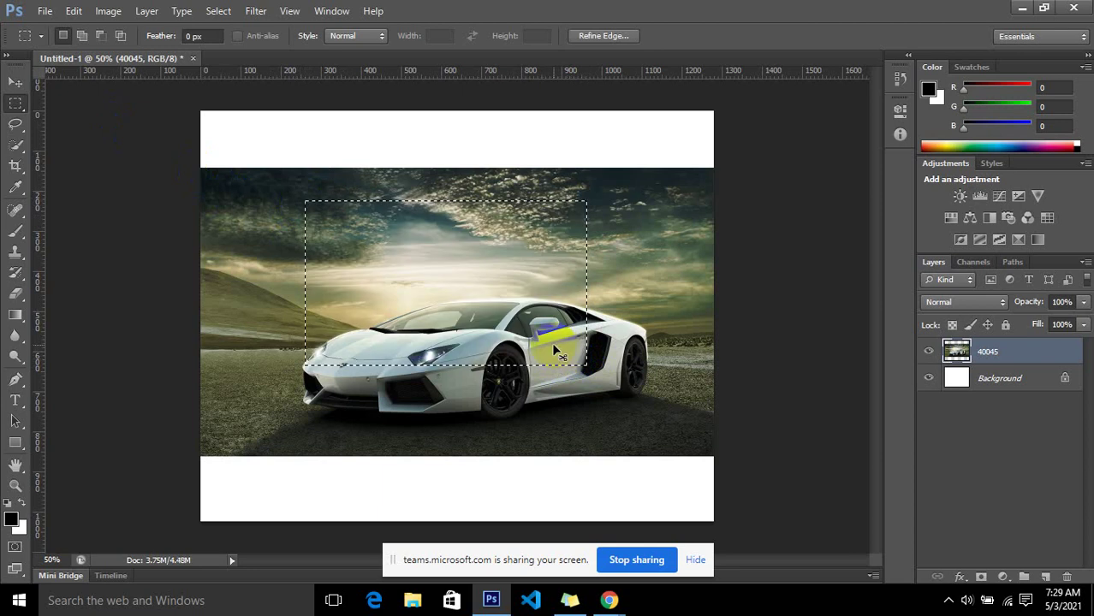
{"action": "key", "text": "ctrl+d"}
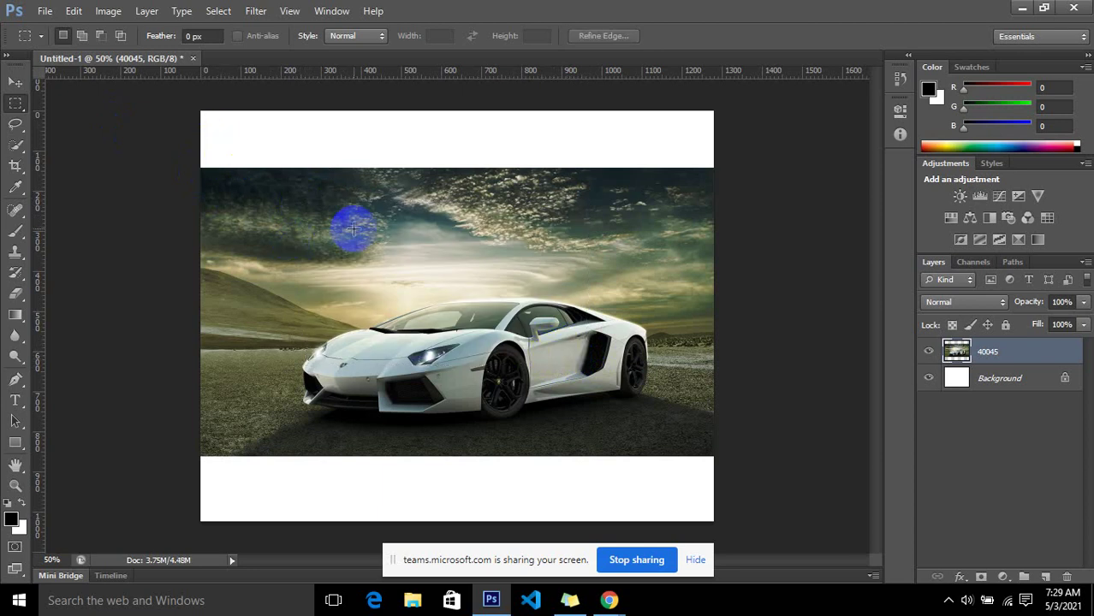
{"action": "key", "text": "ctrl+z"}
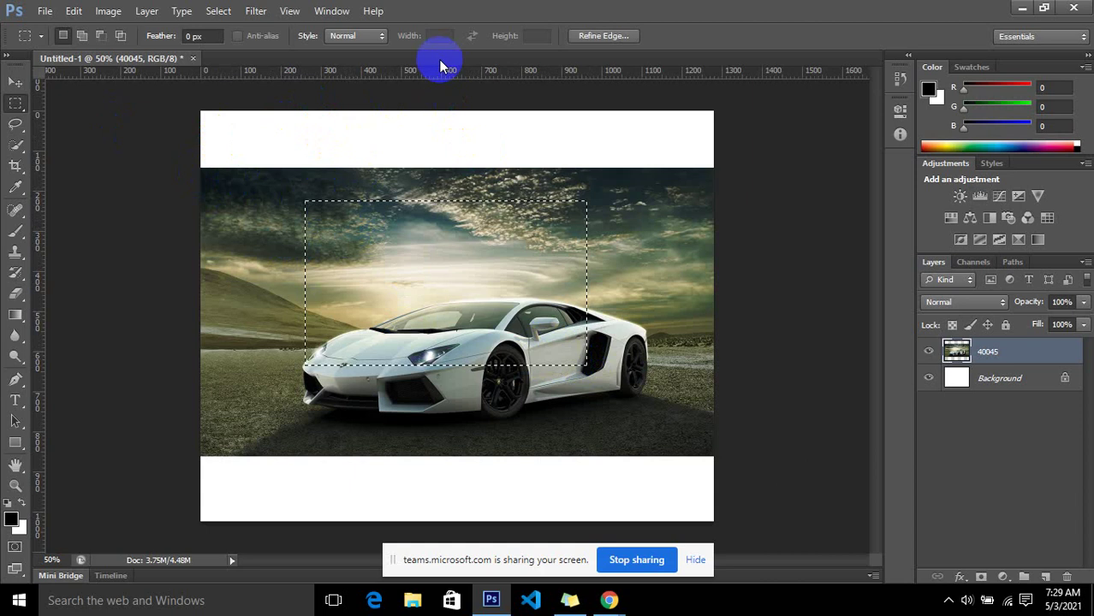
{"action": "key", "text": "ctrl+alt+z"}
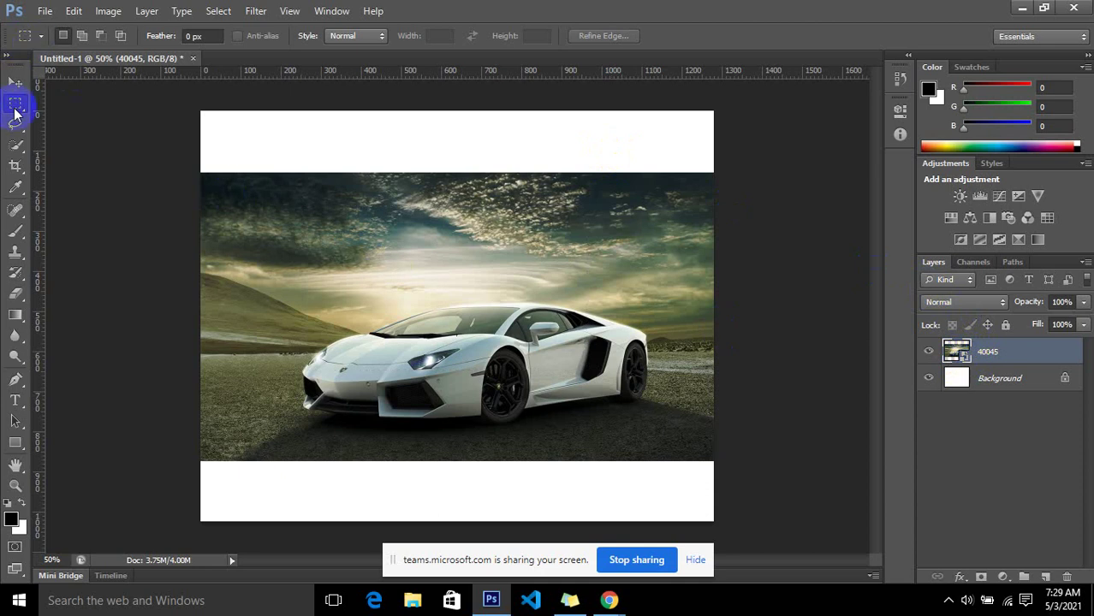
Step: Marquee a rectangle of sky above the car and dismiss the smart object error
{"action": "left_click_drag", "start_coordinate": [343, 231], "coordinate": [572, 344]}
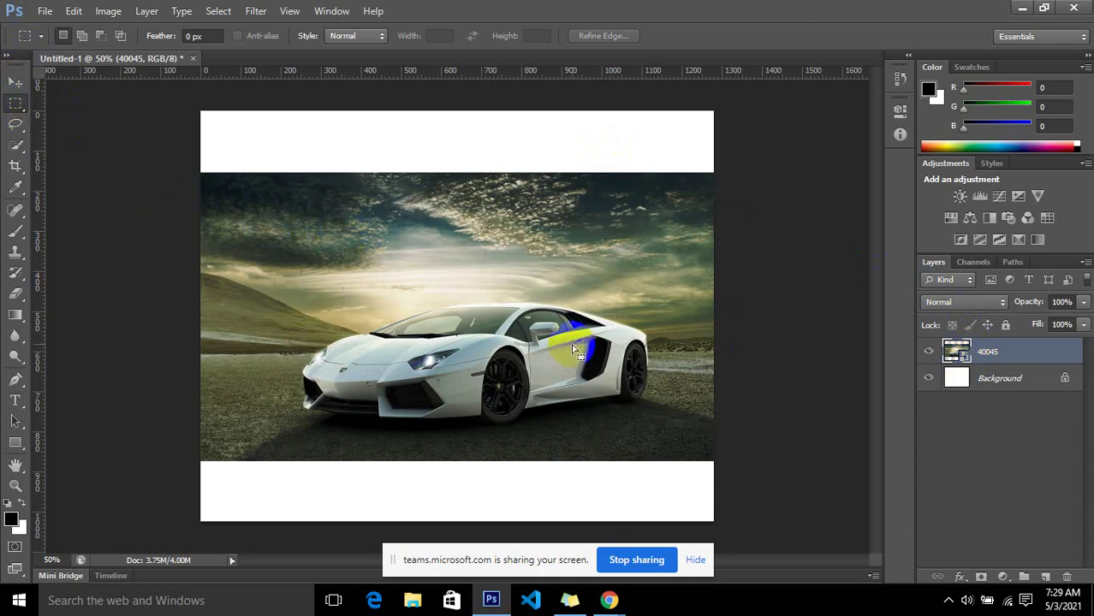
{"action": "key", "text": "Delete"}
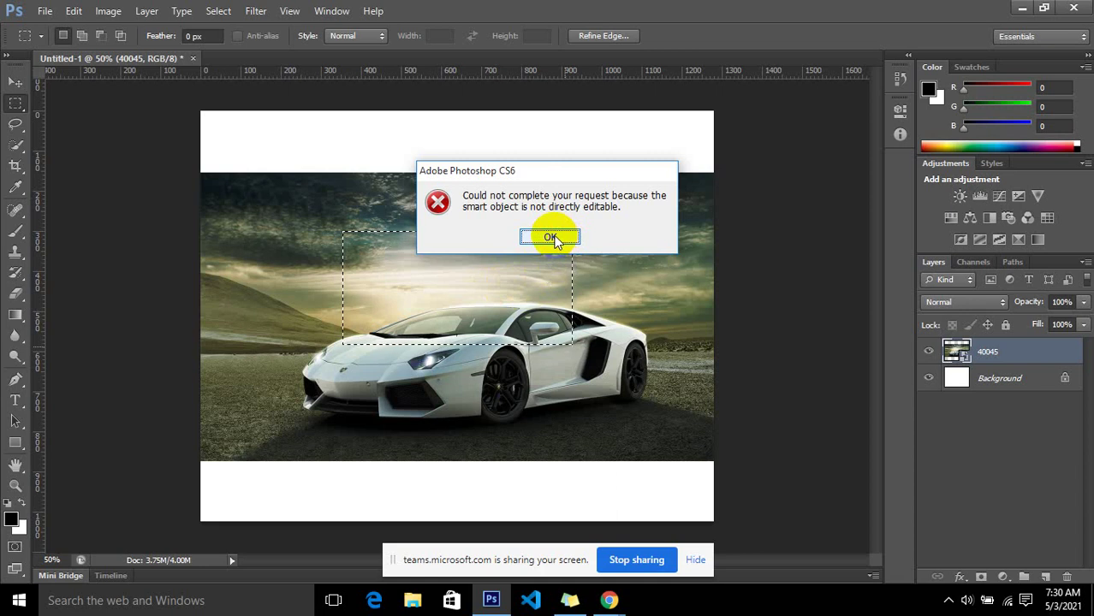
{"action": "left_click", "coordinate": [553, 239]}
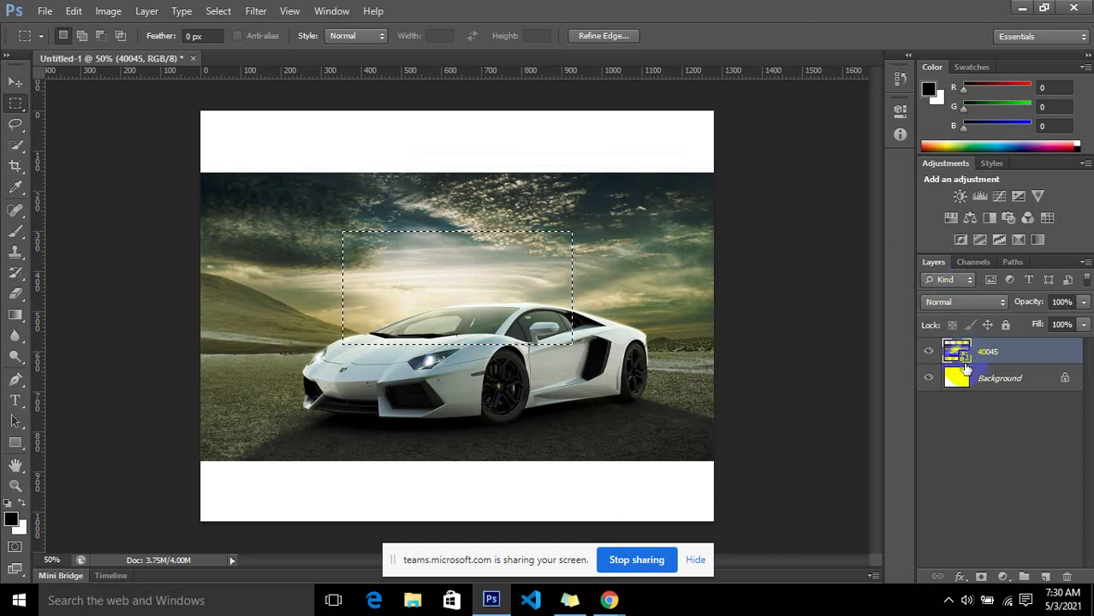
Step: Rasterize the 40045 layer and shift the selected sky-and-car chunk with the Move tool
{"action": "right_click", "coordinate": [968, 363]}
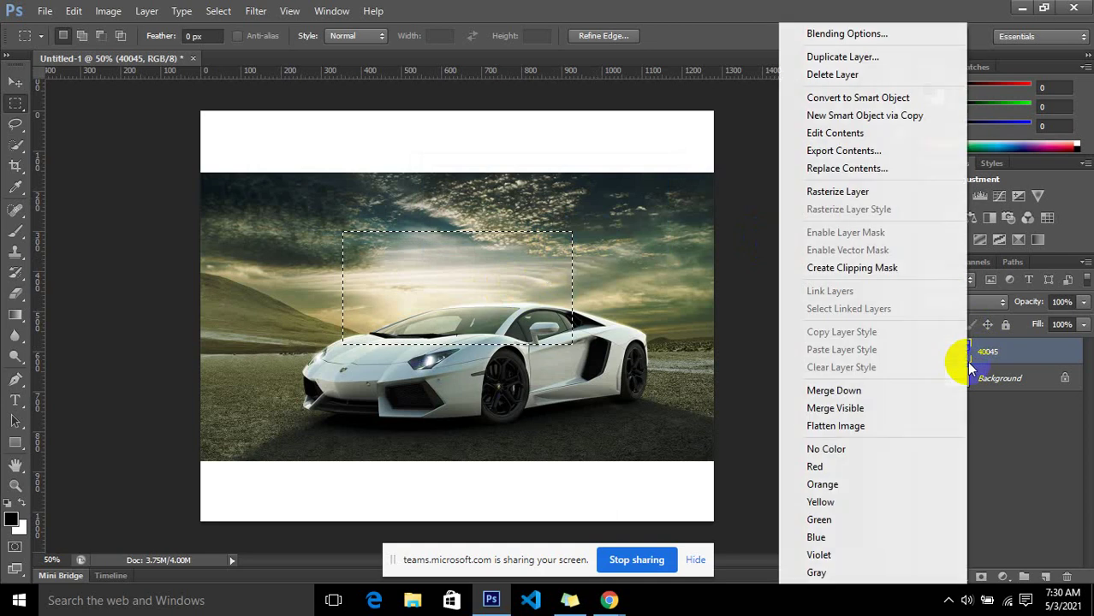
{"action": "left_click", "coordinate": [909, 192]}
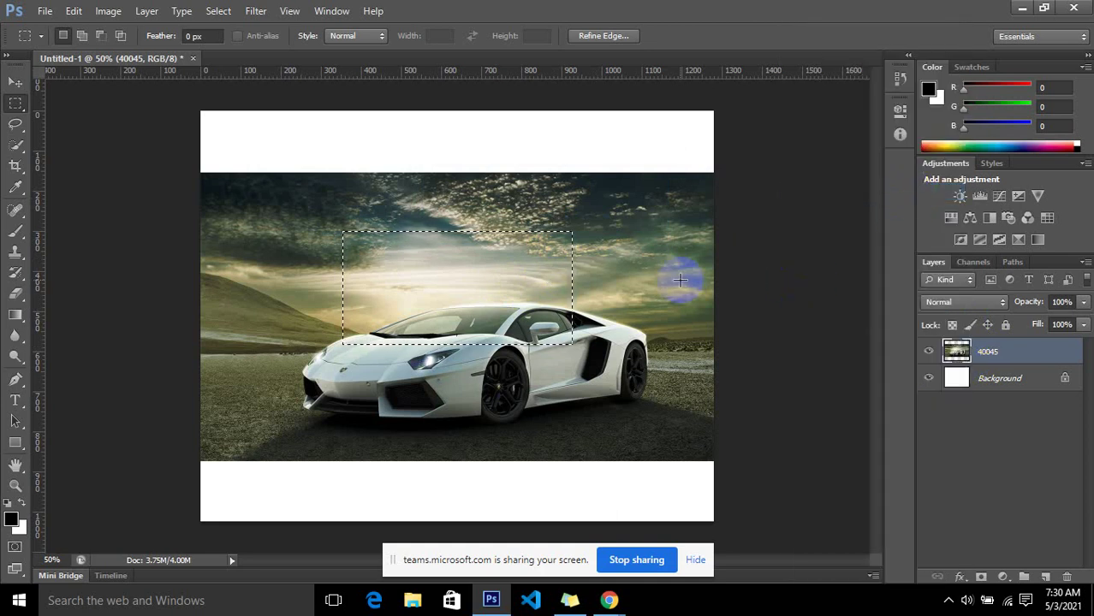
{"action": "key", "text": "Delete"}
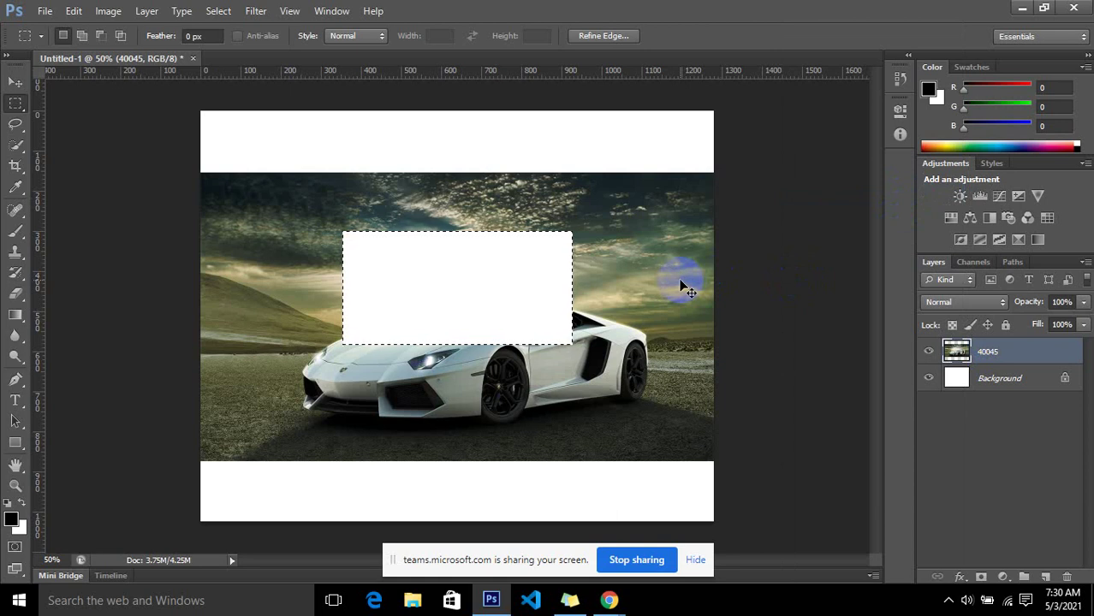
{"action": "key", "text": "ctrl+z"}
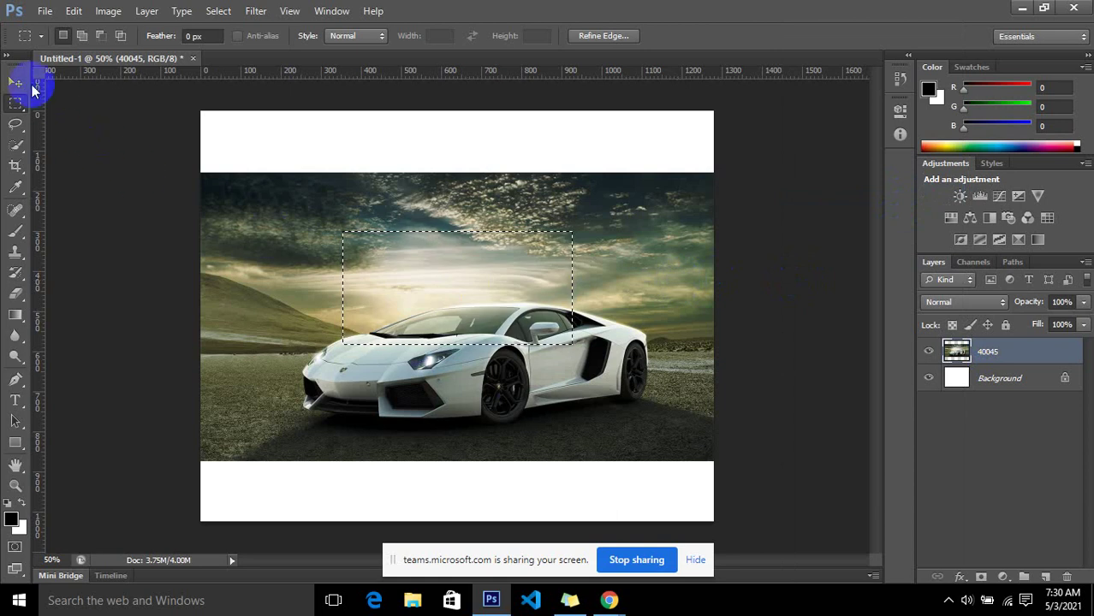
{"action": "left_click", "coordinate": [16, 81]}
{"action": "mouse_move", "coordinate": [444, 271]}
{"action": "left_mouse_down"}
{"action": "mouse_move", "coordinate": [544, 148]}
{"action": "mouse_move", "coordinate": [323, 168]}
{"action": "mouse_move", "coordinate": [555, 223]}
{"action": "mouse_move", "coordinate": [427, 271]}
{"action": "left_mouse_up"}
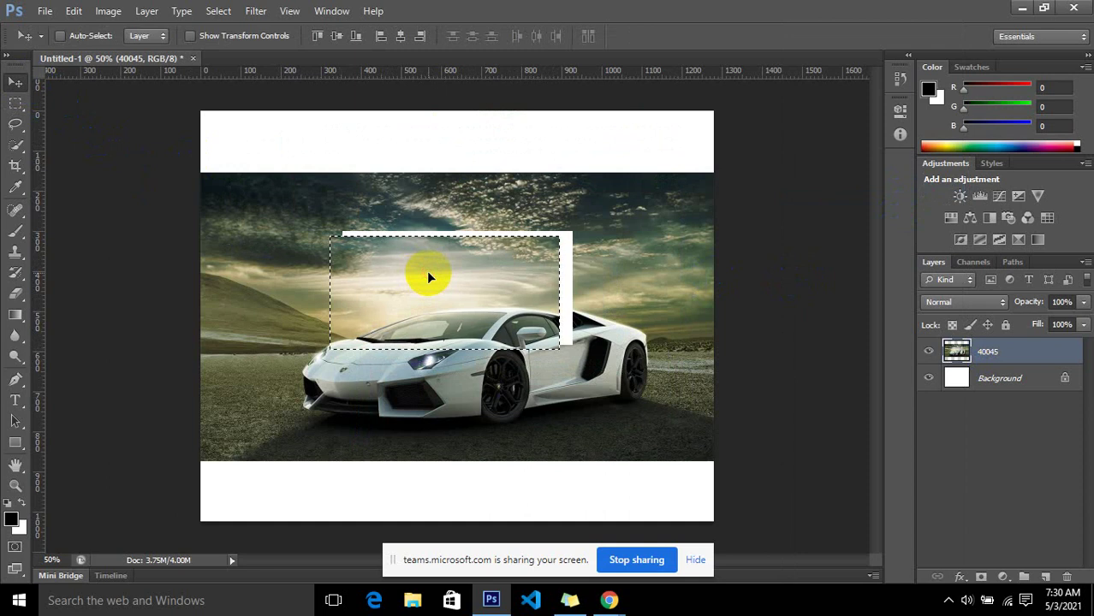
Step: Step backward twice via the Edit menu to undo the moved chunk, then deselect
{"action": "left_click", "coordinate": [73, 11]}
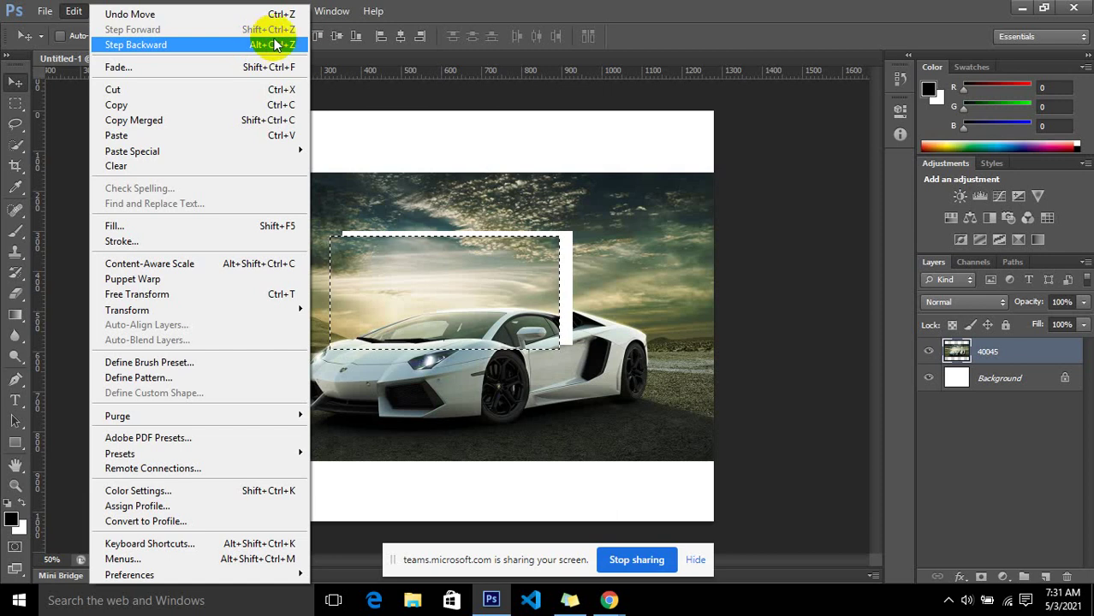
{"action": "left_click", "coordinate": [287, 44]}
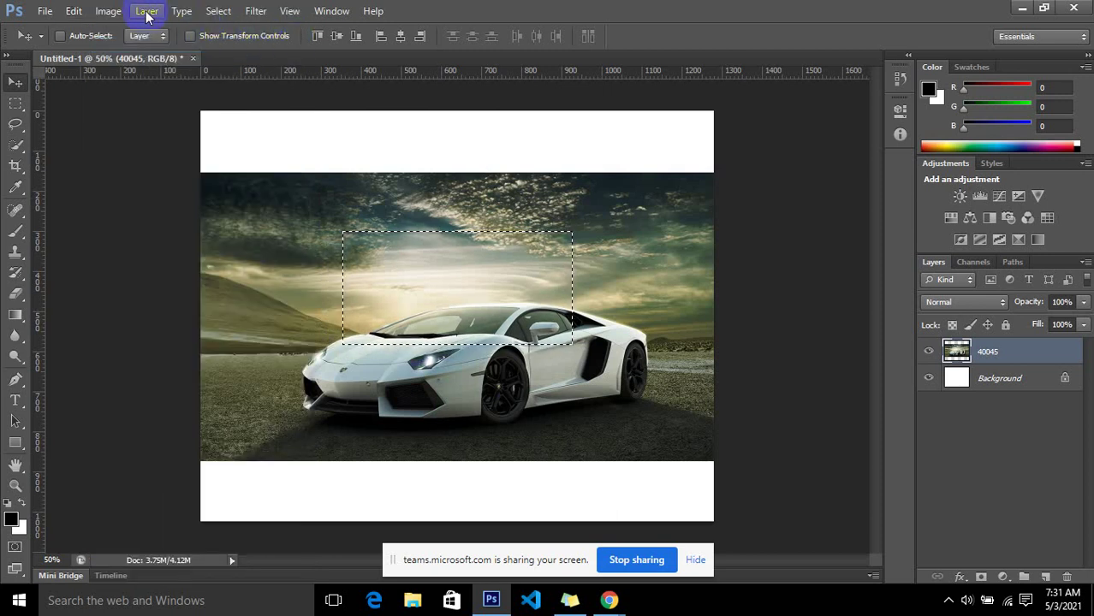
{"action": "left_click", "coordinate": [75, 11]}
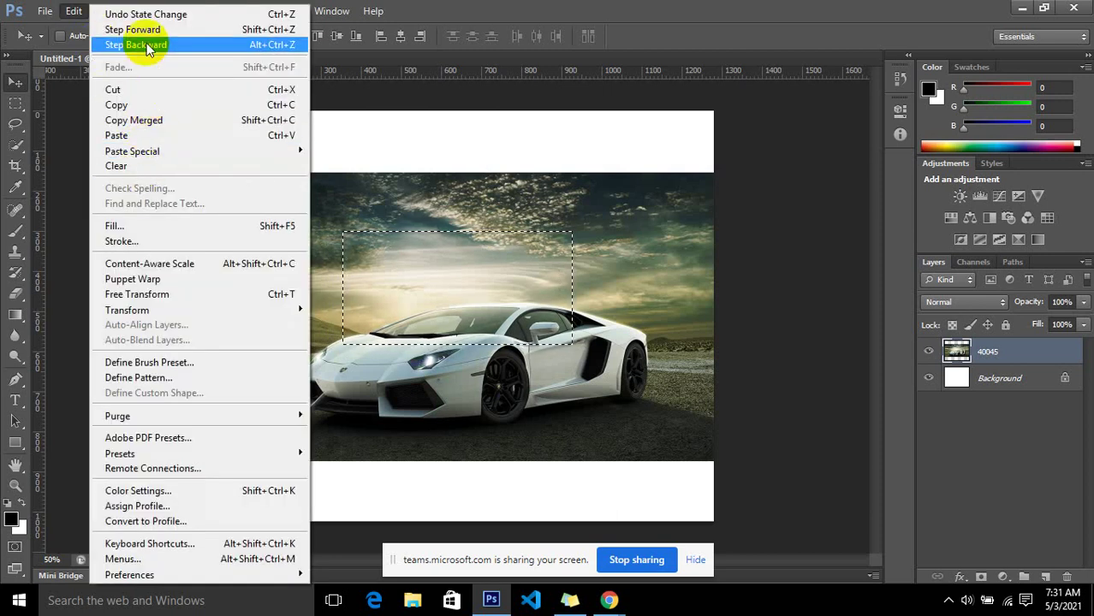
{"action": "left_click", "coordinate": [655, 168]}
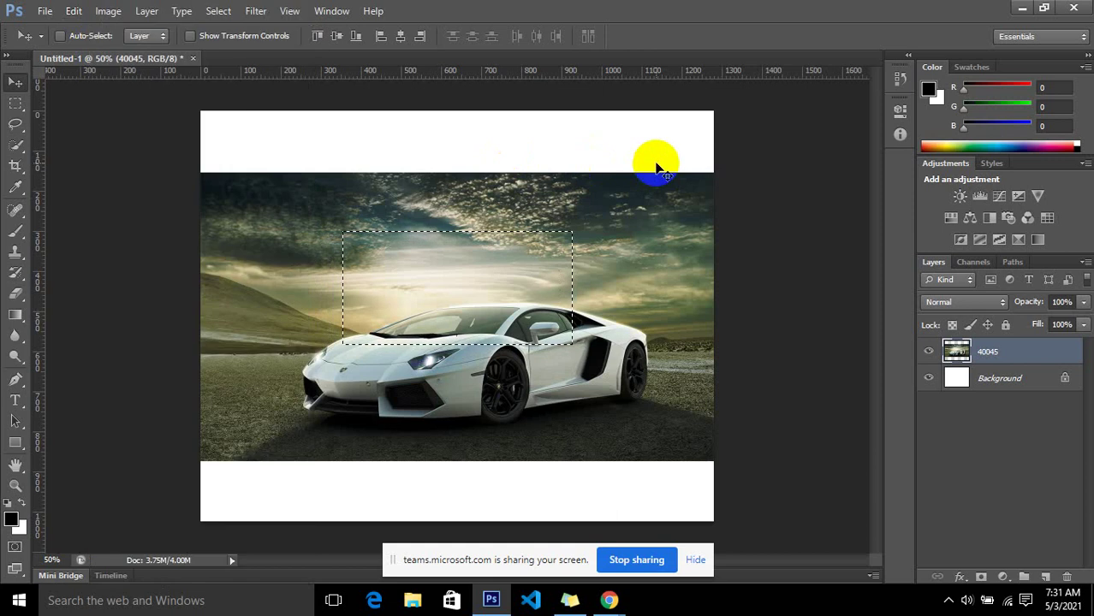
{"action": "key", "text": "ctrl+d"}
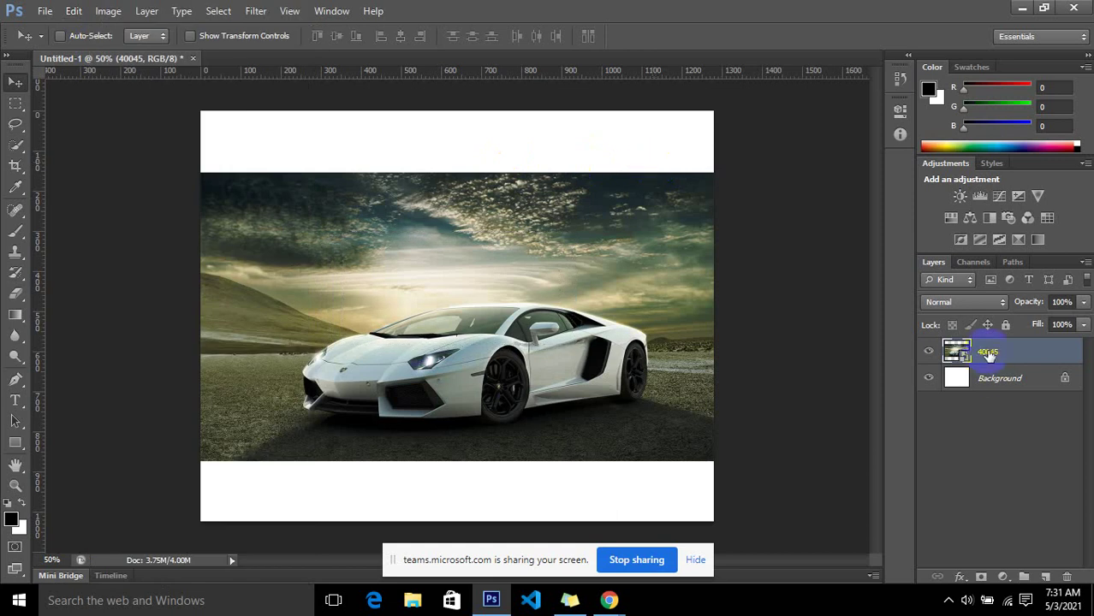
Step: Draw a full-width rectangular marquee over the sky band at the top of the car photo
{"action": "left_click", "coordinate": [17, 102]}
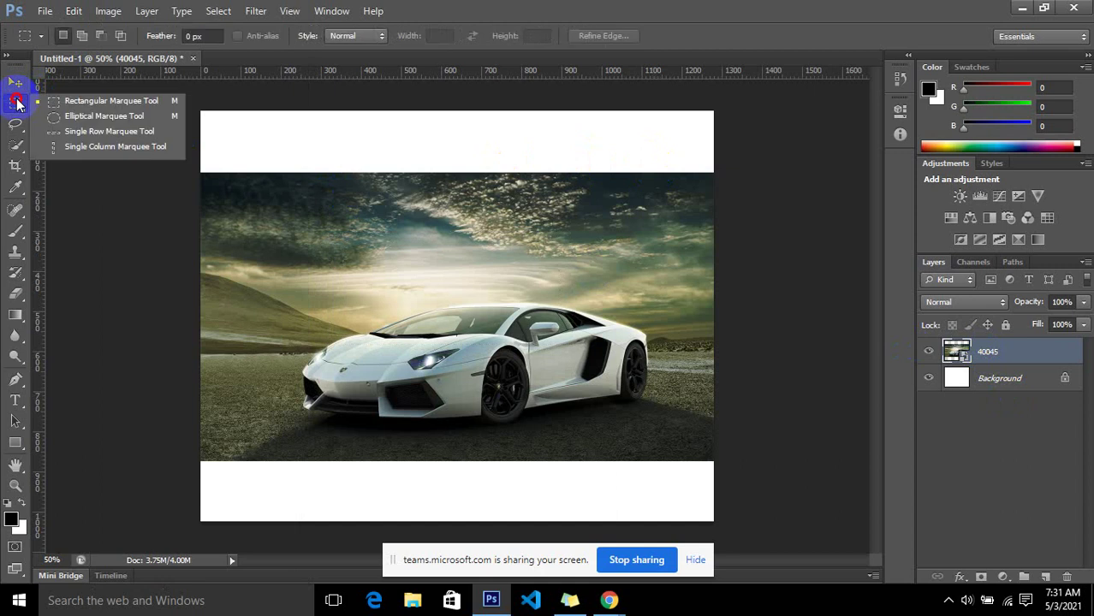
{"action": "left_click", "coordinate": [52, 102]}
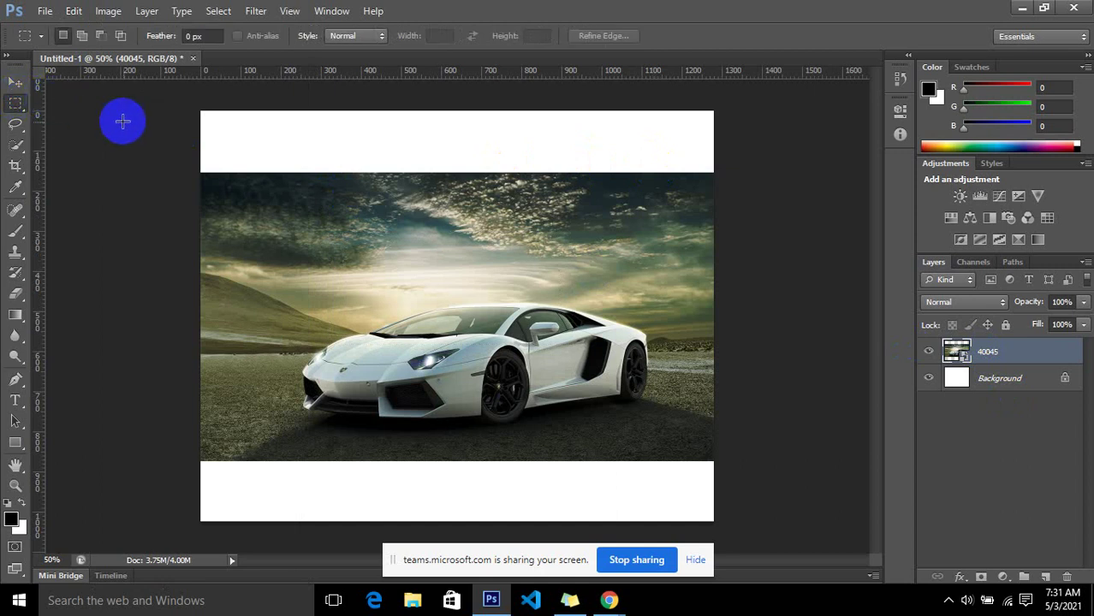
{"action": "left_click_drag", "start_coordinate": [198, 173], "coordinate": [720, 283]}
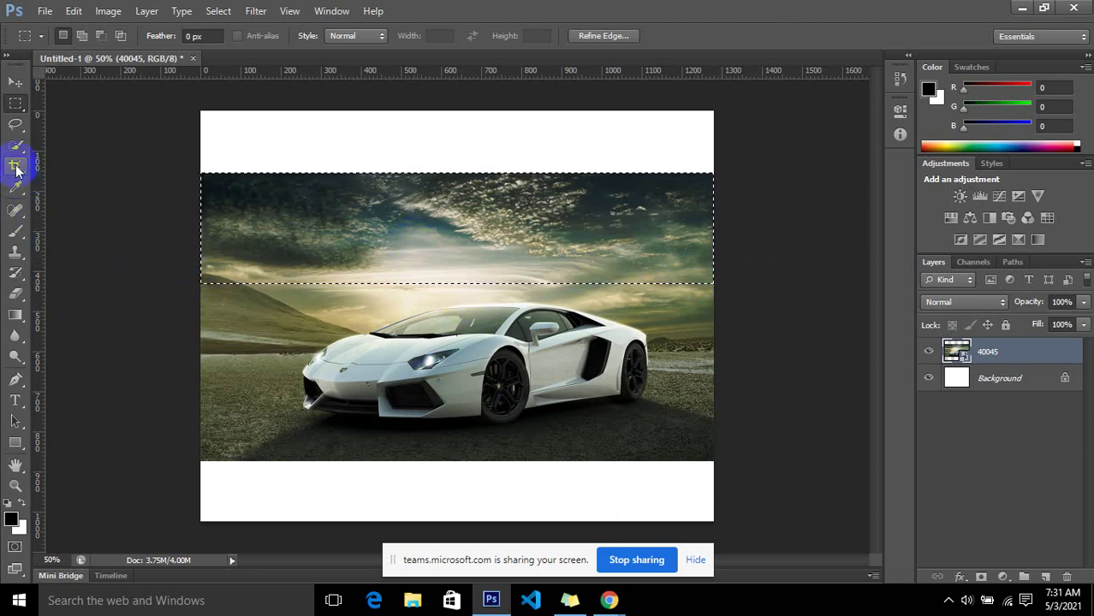
{"action": "left_click", "coordinate": [11, 317]}
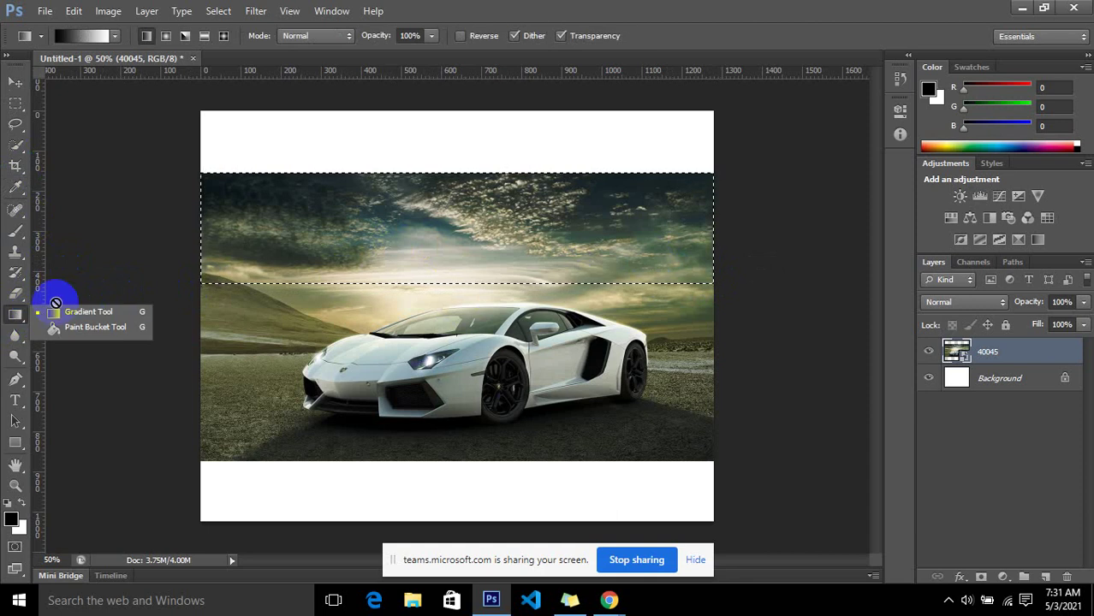
Step: Set the foreground colour to red #df0404 (R223 G4 B4)
{"action": "left_click", "coordinate": [106, 340]}
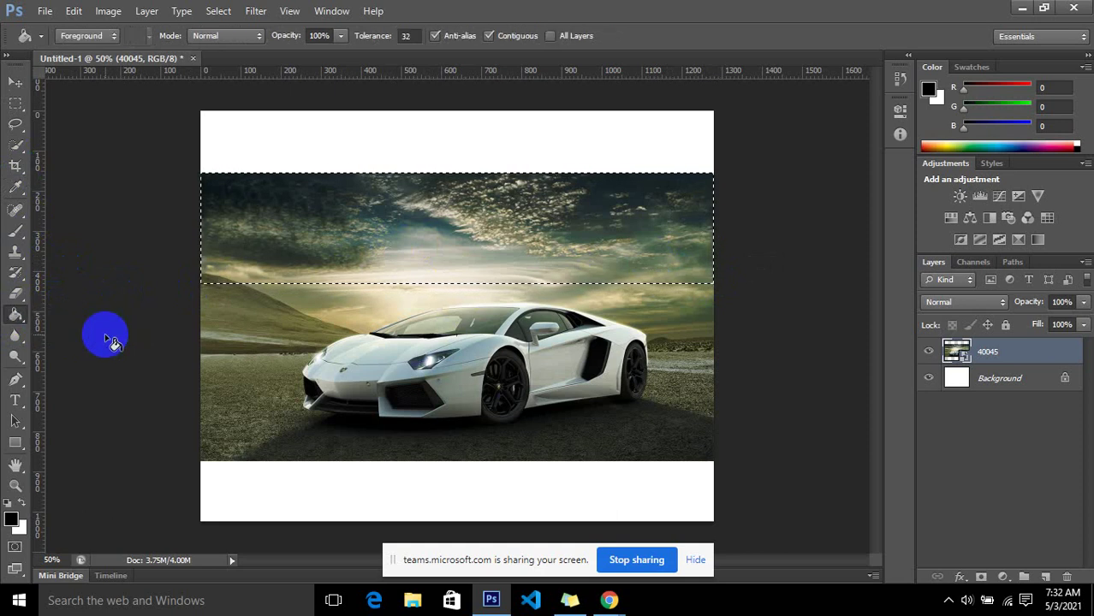
{"action": "left_click", "coordinate": [12, 517]}
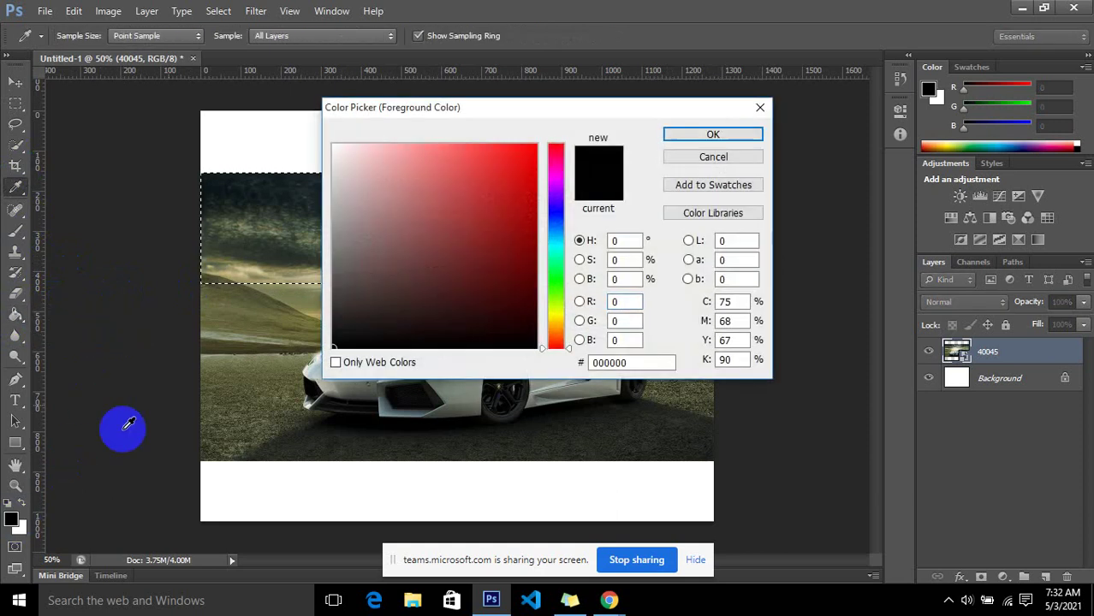
{"action": "left_click", "coordinate": [533, 172]}
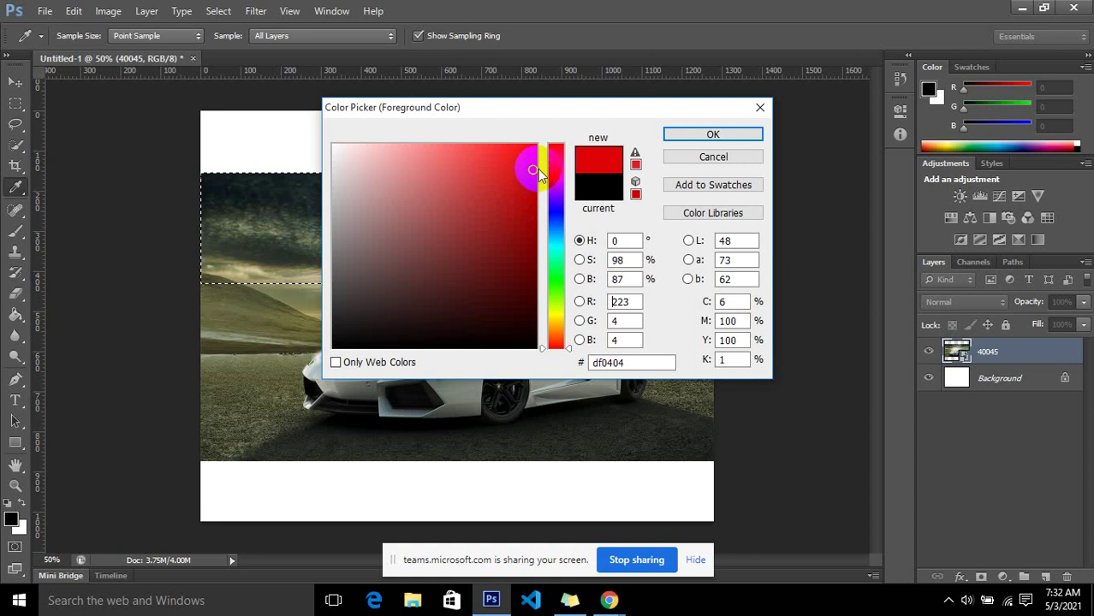
{"action": "left_click", "coordinate": [702, 135]}
{"action": "left_click", "coordinate": [14, 520]}
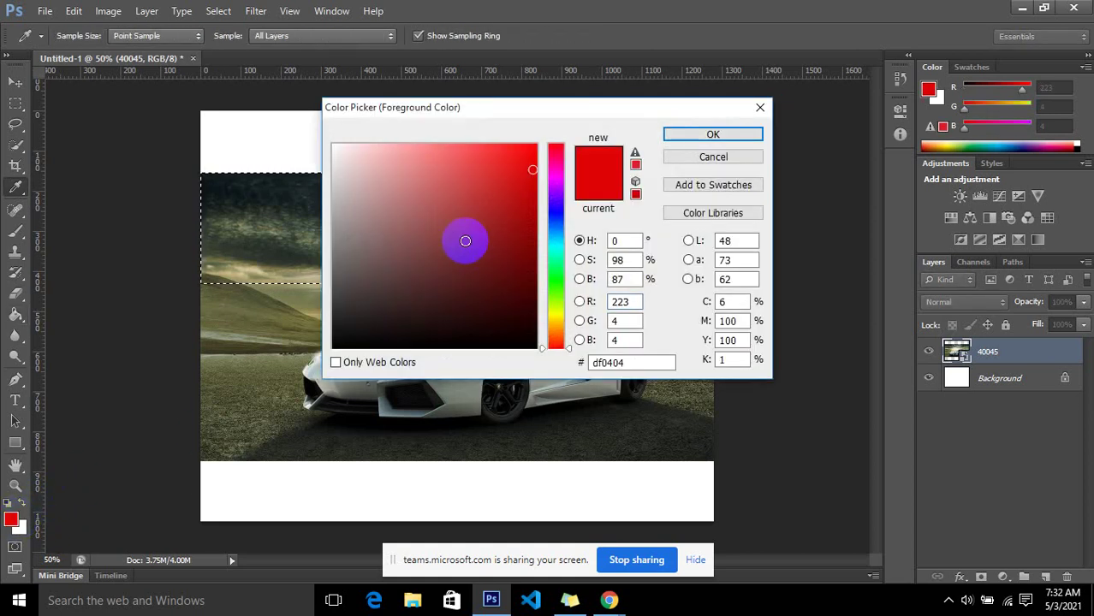
{"action": "left_click", "coordinate": [702, 135]}
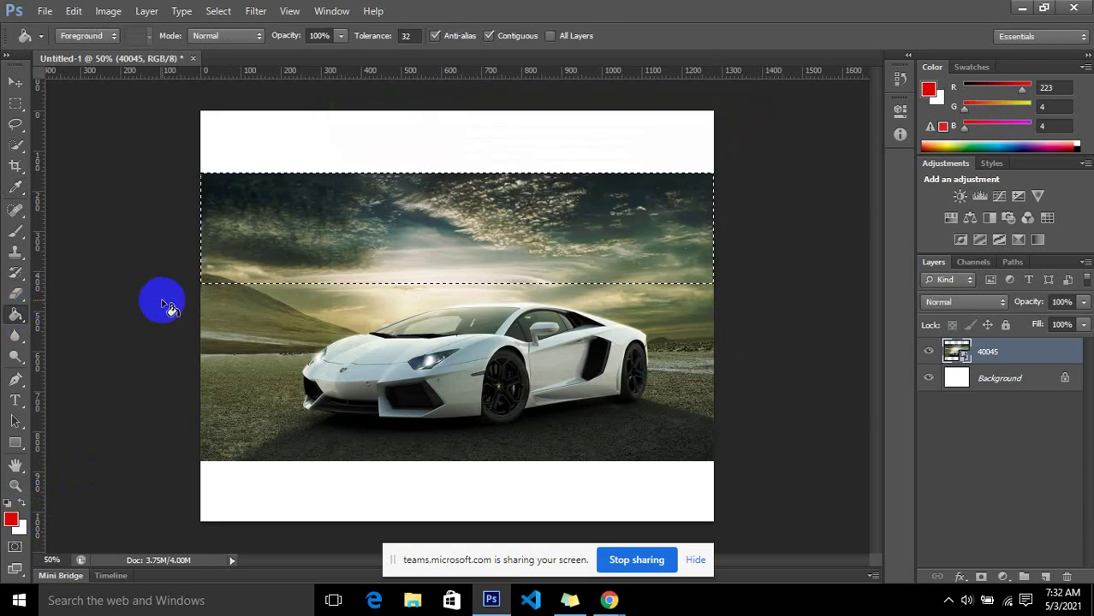
{"action": "left_click_drag", "start_coordinate": [28, 320], "coordinate": [90, 333]}
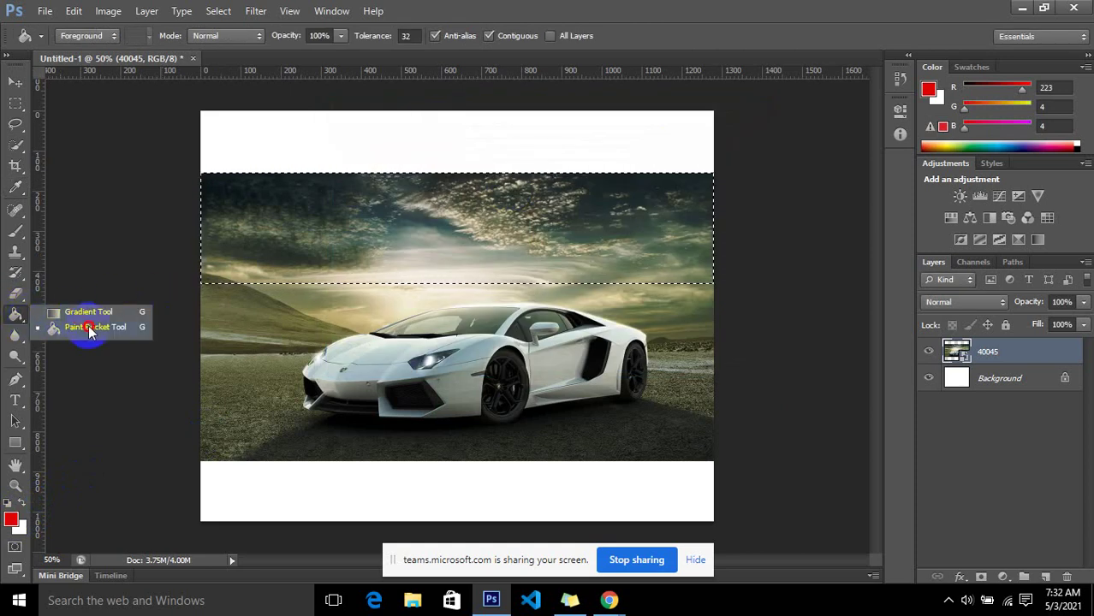
Step: Use the Paint Bucket to rasterize the photo layer and fill a sky patch red
{"action": "left_click", "coordinate": [92, 334]}
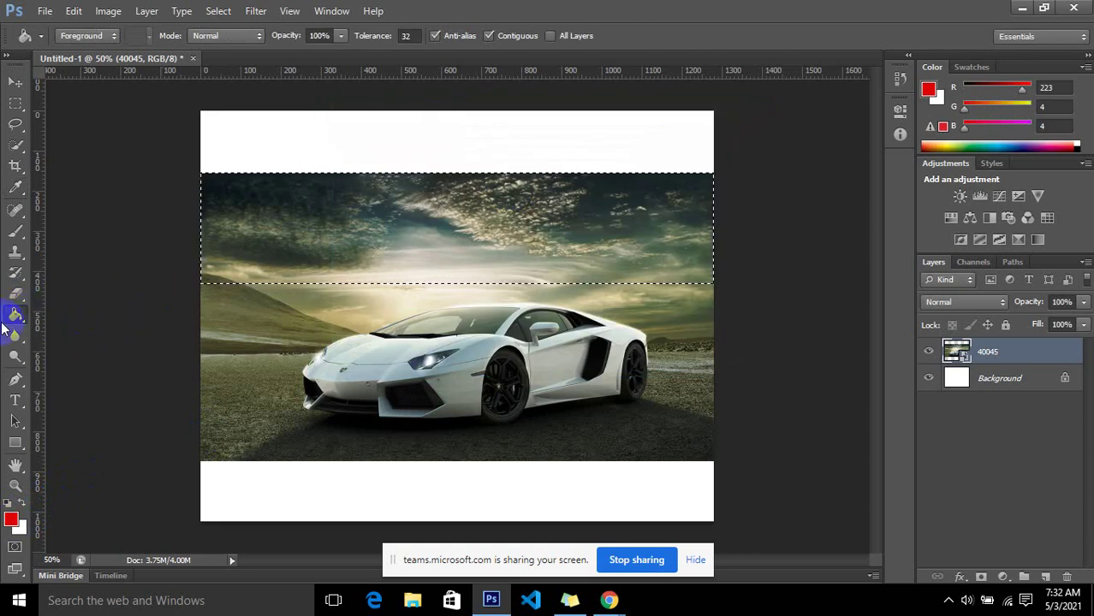
{"action": "left_click", "coordinate": [472, 250]}
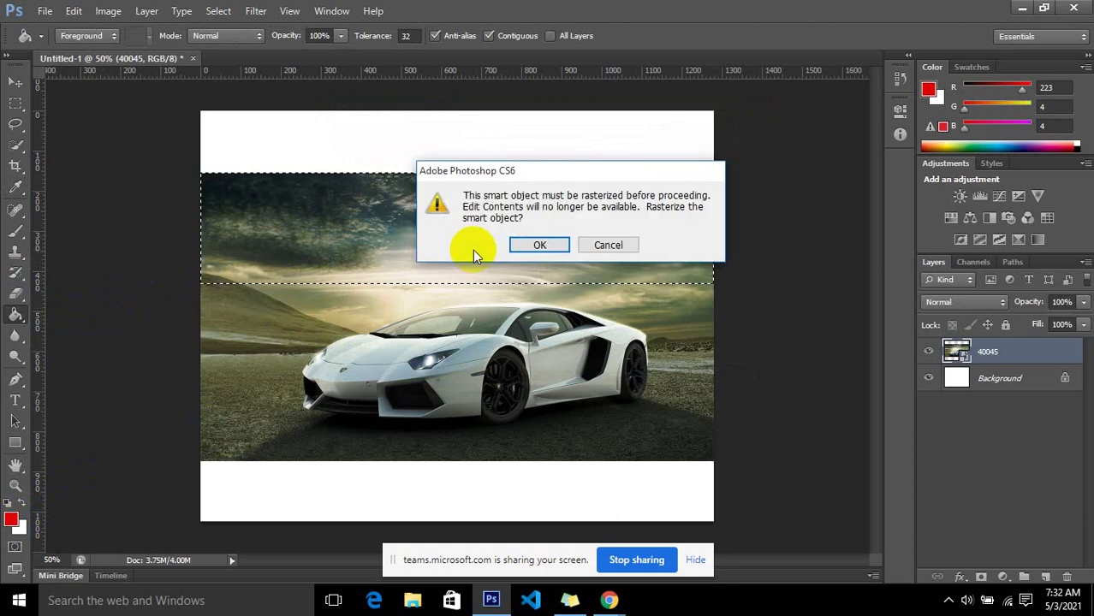
{"action": "left_click", "coordinate": [565, 247]}
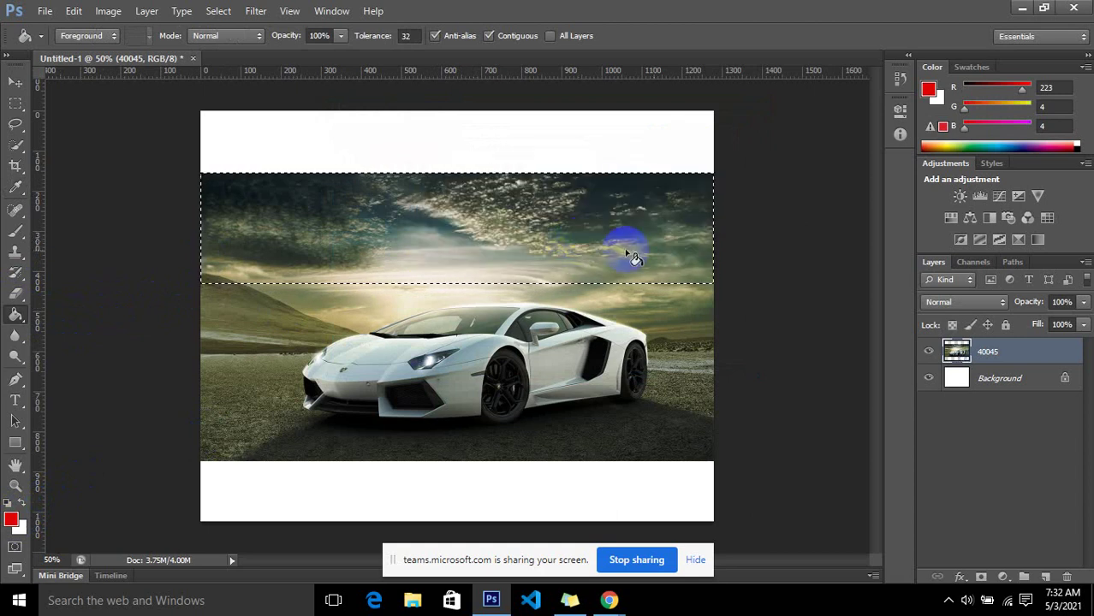
{"action": "left_click", "coordinate": [967, 358]}
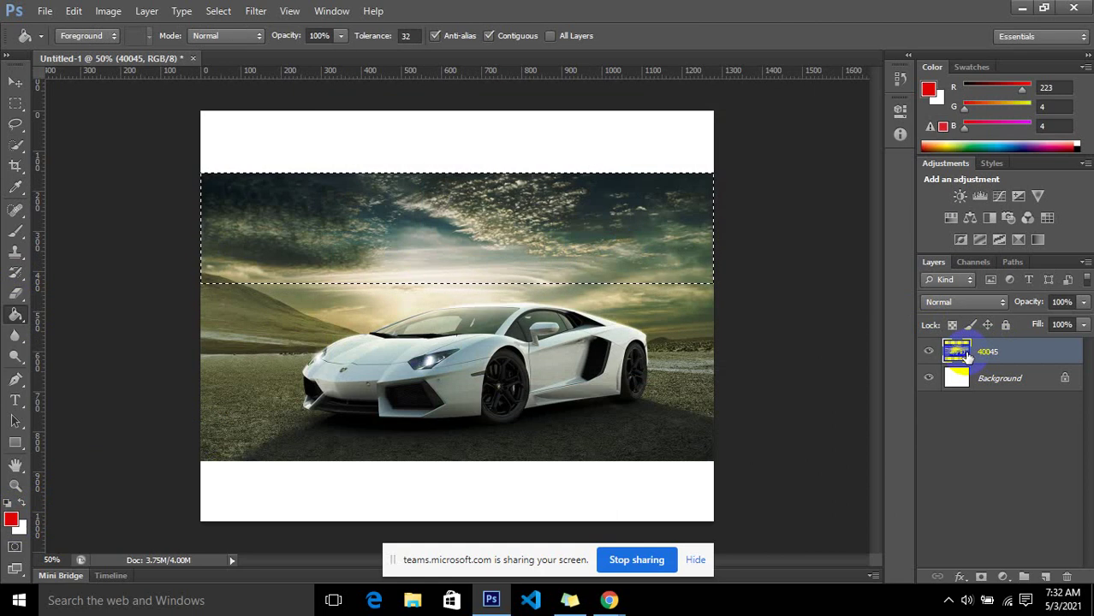
{"action": "left_click", "coordinate": [506, 207]}
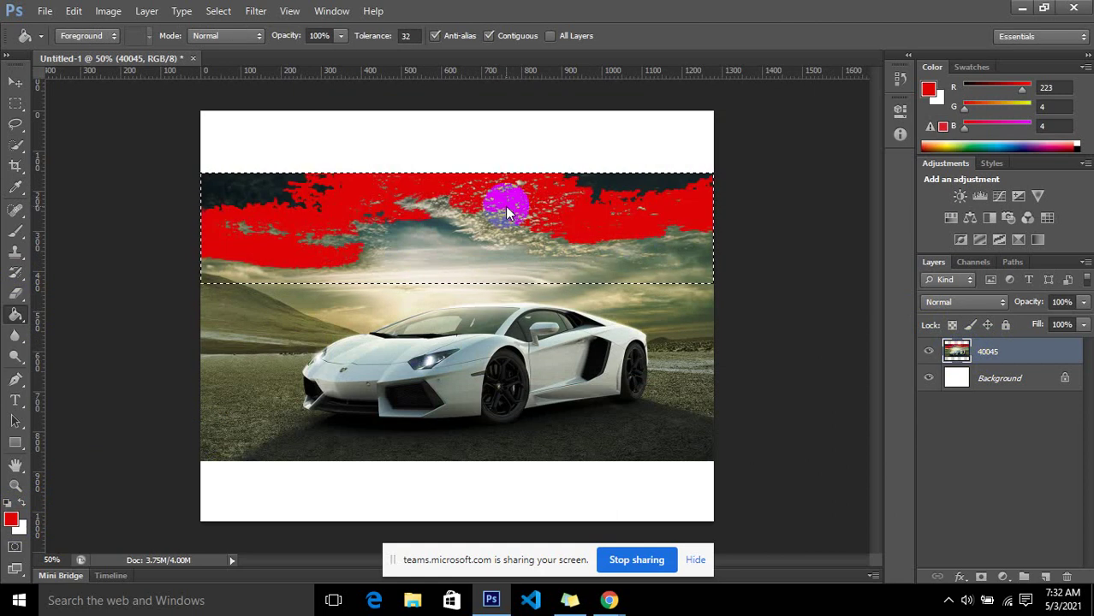
Step: Fill more sky patches inside the band red, including the dark top-left area
{"action": "left_click", "coordinate": [656, 263]}
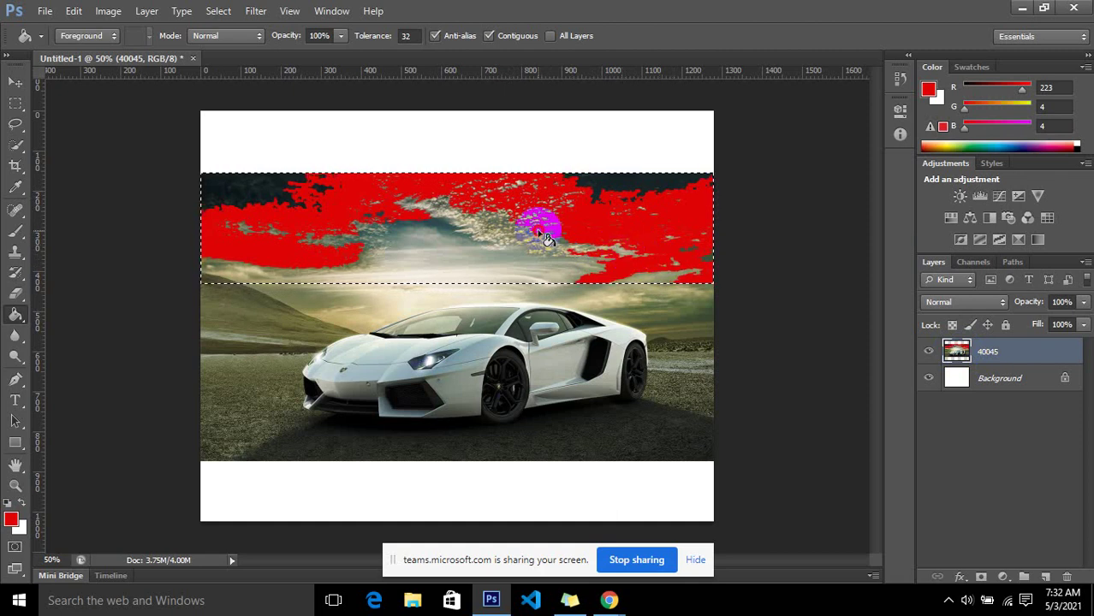
{"action": "left_click", "coordinate": [503, 264]}
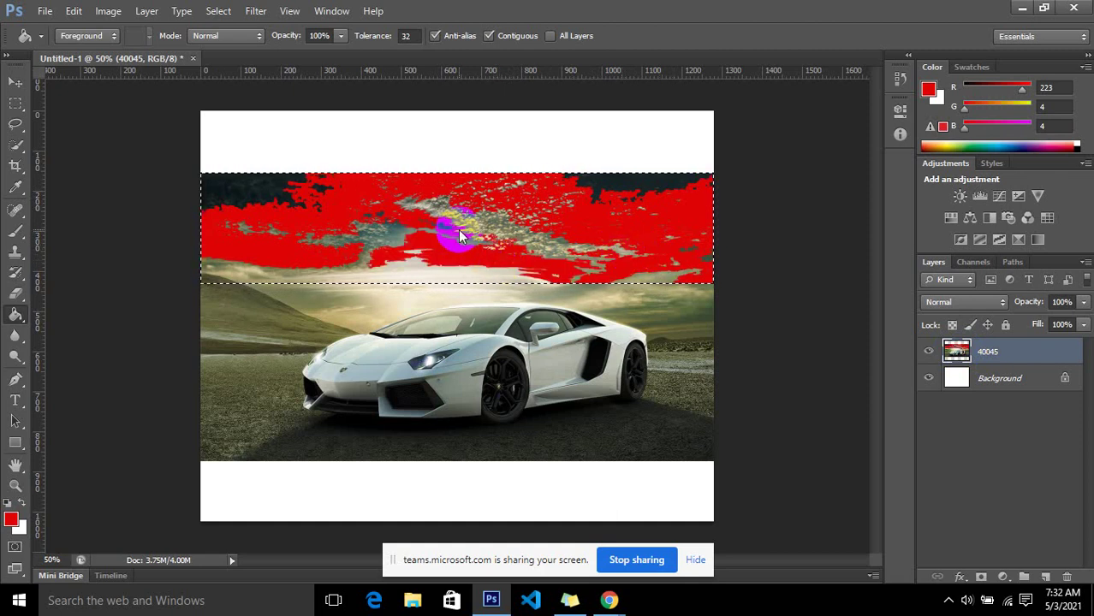
{"action": "left_click", "coordinate": [255, 187]}
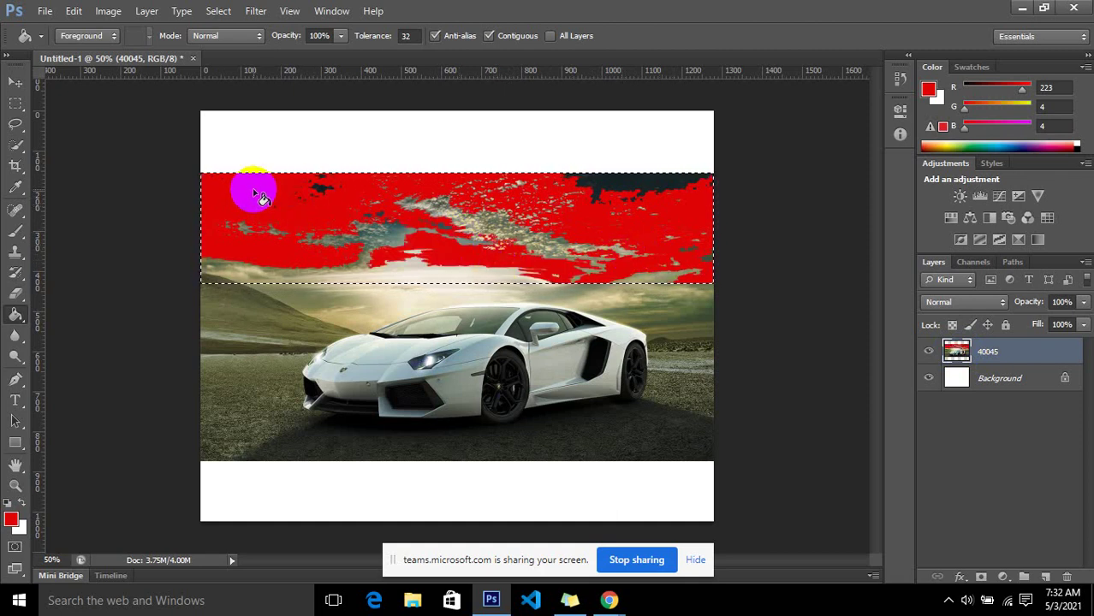
{"action": "left_click", "coordinate": [529, 279]}
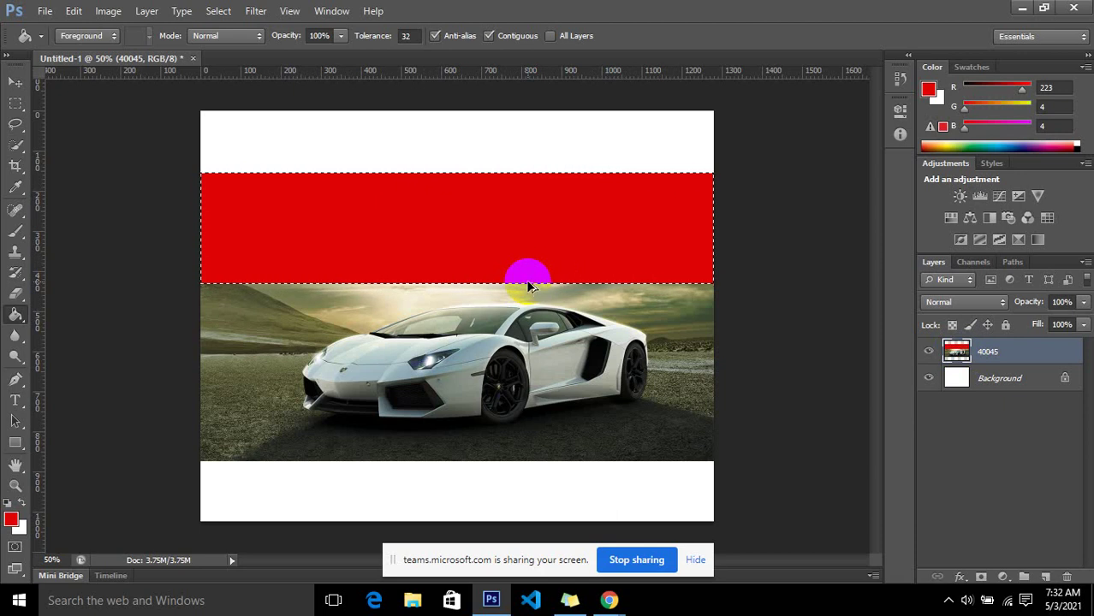
Step: Undo the patchy fills and refill the whole selected band solid red
{"action": "left_click", "coordinate": [528, 283]}
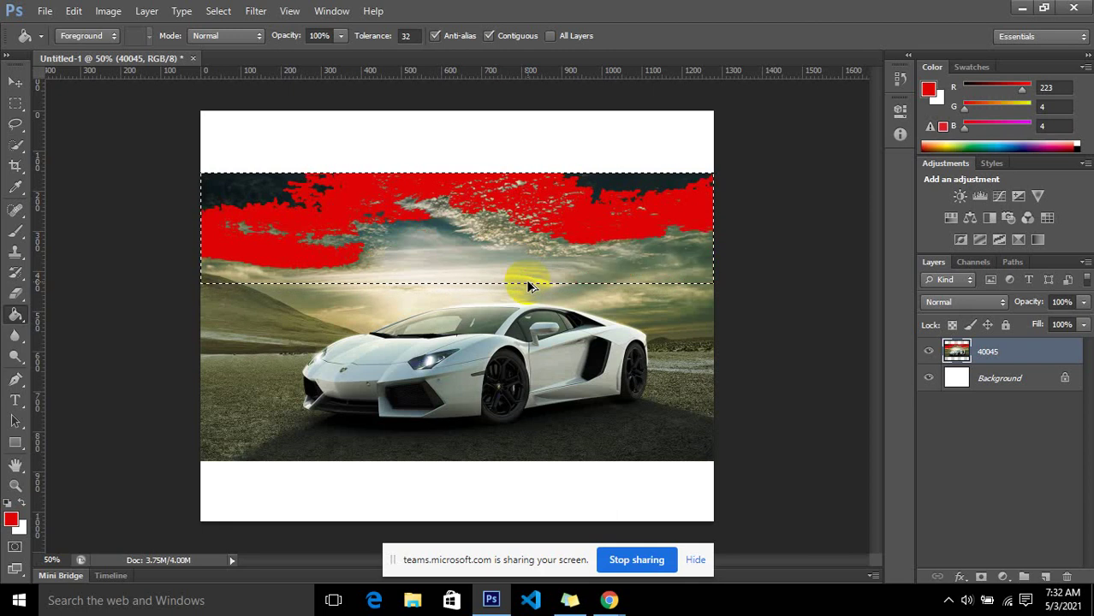
{"action": "key", "text": "ctrl+z"}
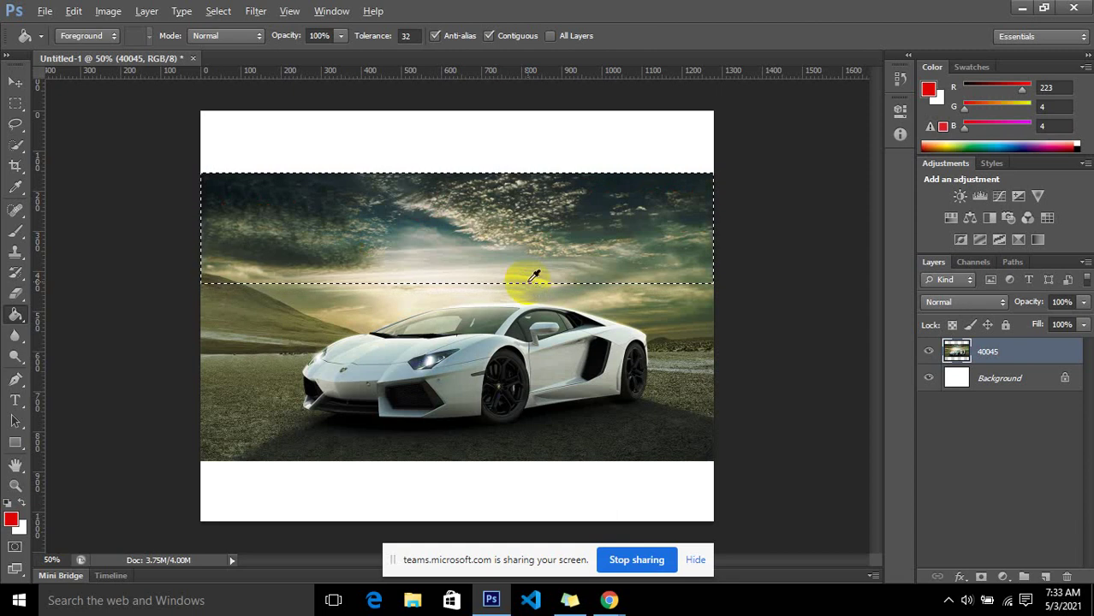
{"action": "left_click", "coordinate": [531, 276]}
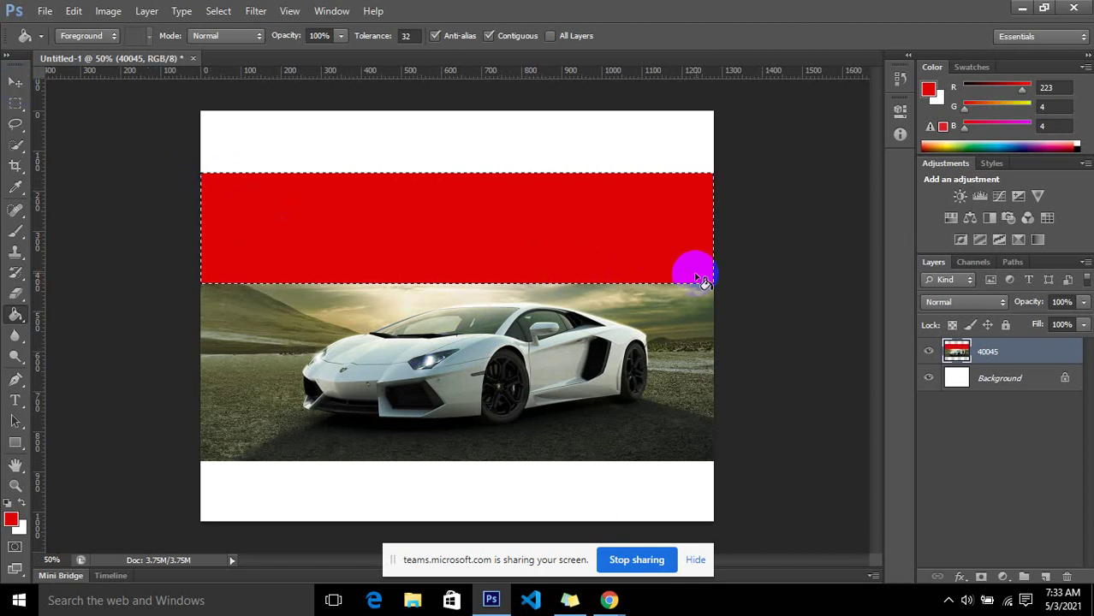
{"action": "left_click", "coordinate": [74, 12]}
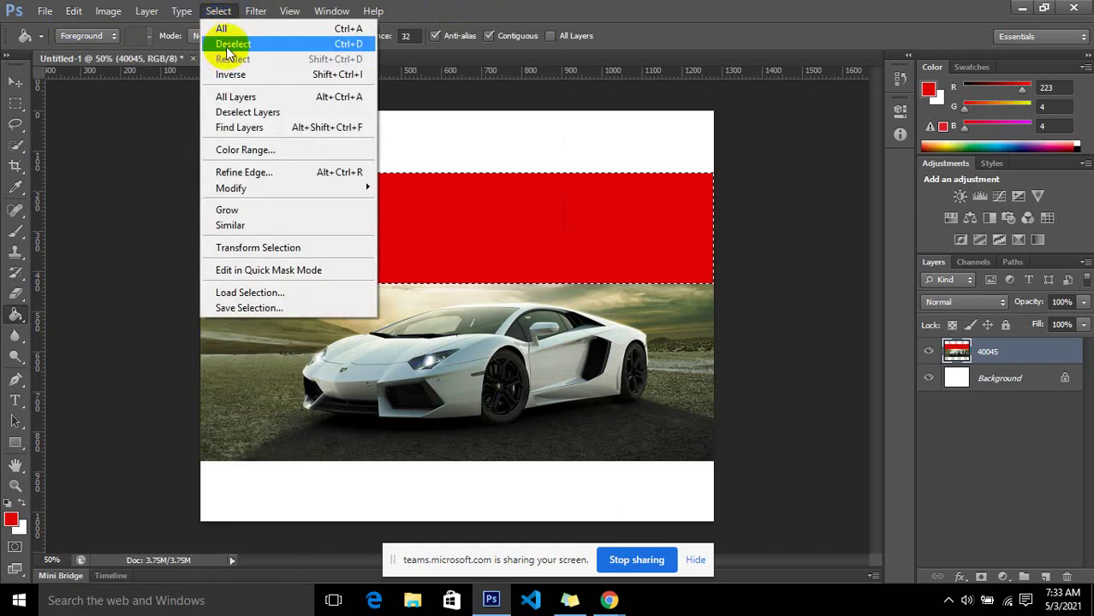
Step: Deselect the red band and nudge the 40045 layer slightly upward with the Move tool
{"action": "left_click", "coordinate": [229, 45]}
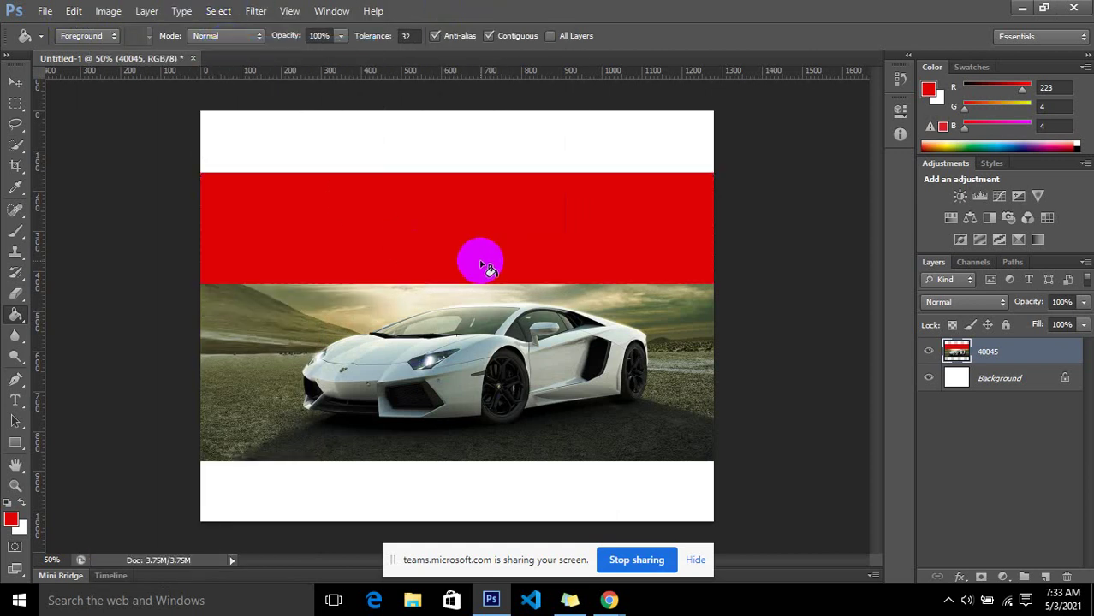
{"action": "left_click", "coordinate": [15, 81]}
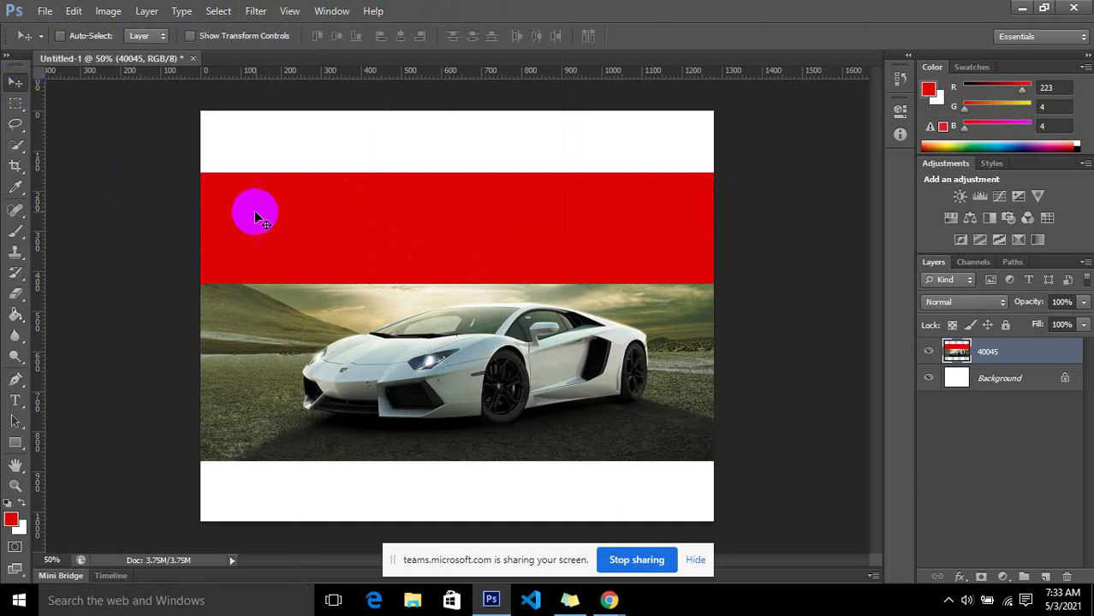
{"action": "mouse_move", "coordinate": [453, 257]}
{"action": "left_mouse_down"}
{"action": "mouse_move", "coordinate": [642, 245]}
{"action": "mouse_move", "coordinate": [433, 243]}
{"action": "mouse_move", "coordinate": [455, 249]}
{"action": "left_mouse_up"}
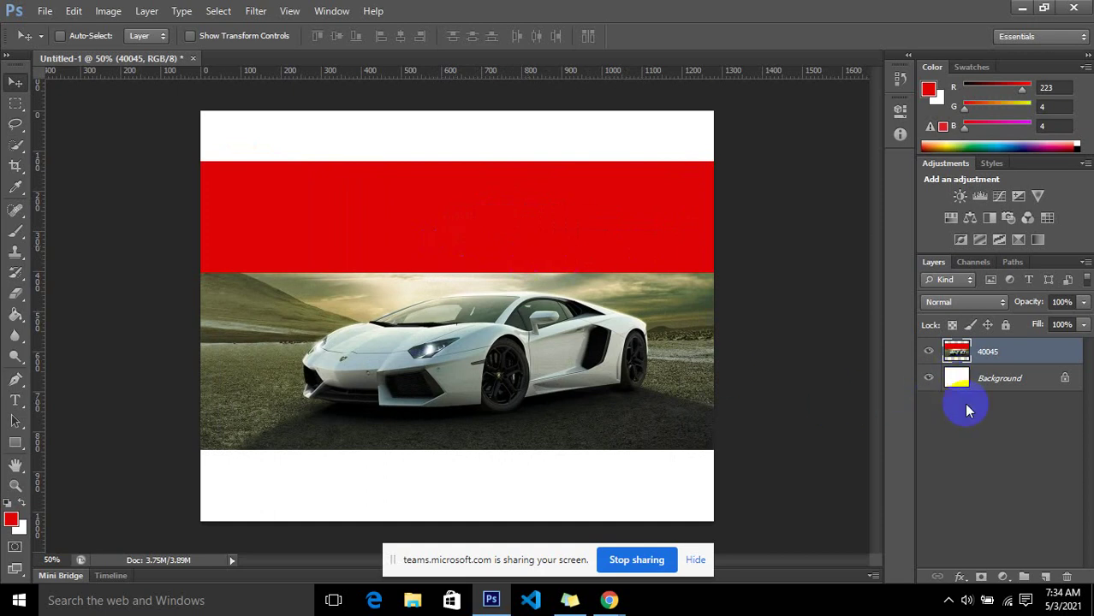
Step: Switch between the Background and 40045 layers and drag the photo with its red band around
{"action": "left_click", "coordinate": [1001, 379]}
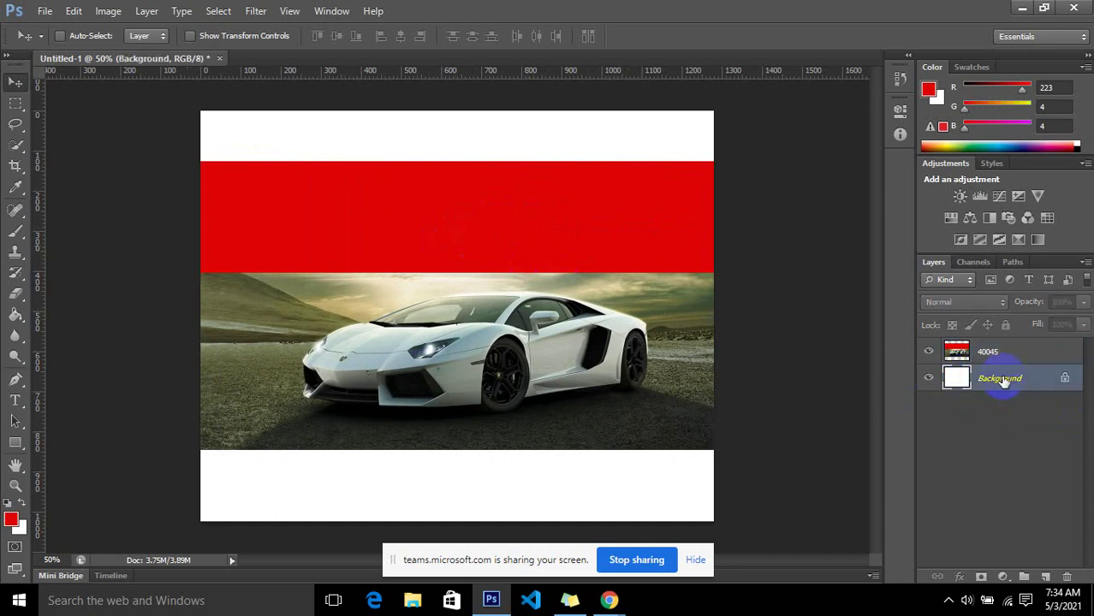
{"action": "left_click", "coordinate": [990, 353]}
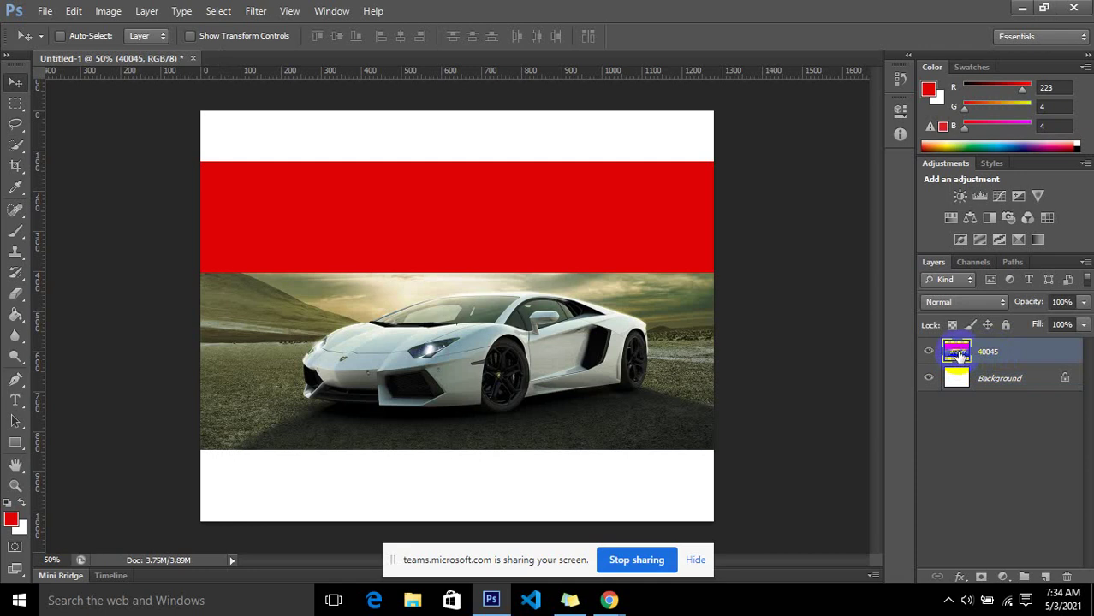
{"action": "left_click_drag", "start_coordinate": [957, 354], "coordinate": [962, 370]}
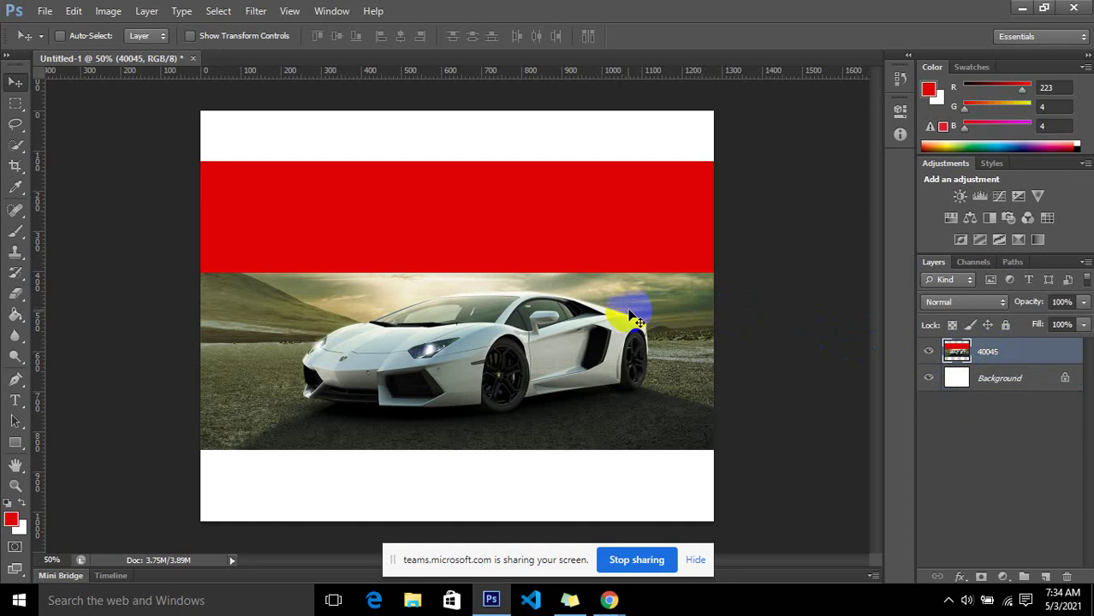
{"action": "mouse_move", "coordinate": [625, 318]}
{"action": "left_mouse_down"}
{"action": "mouse_move", "coordinate": [495, 341]}
{"action": "mouse_move", "coordinate": [554, 230]}
{"action": "left_mouse_up"}
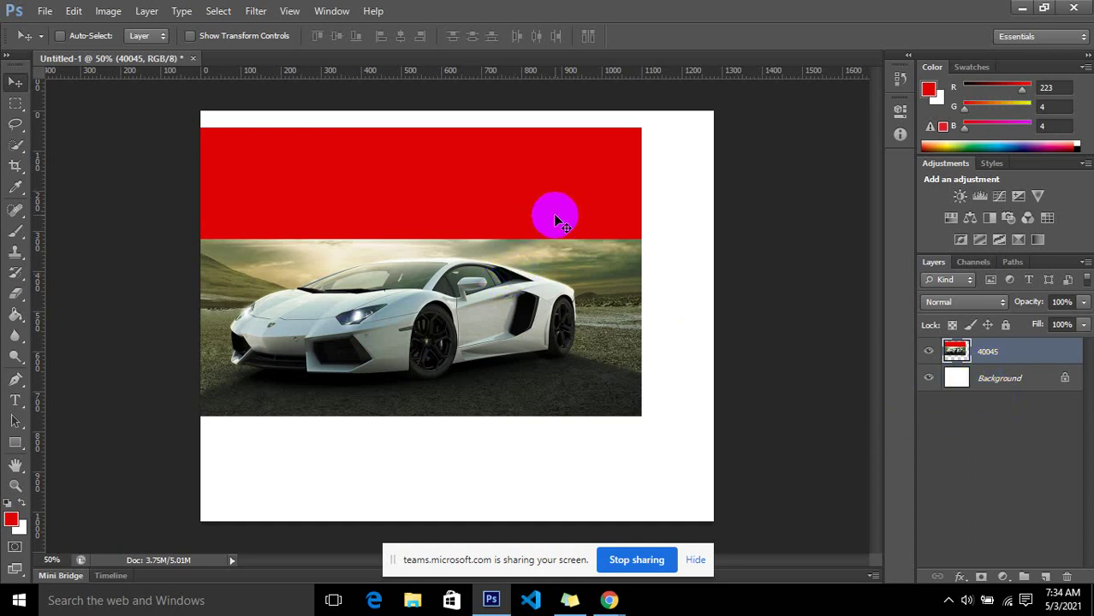
{"action": "left_click_drag", "start_coordinate": [555, 219], "coordinate": [583, 274]}
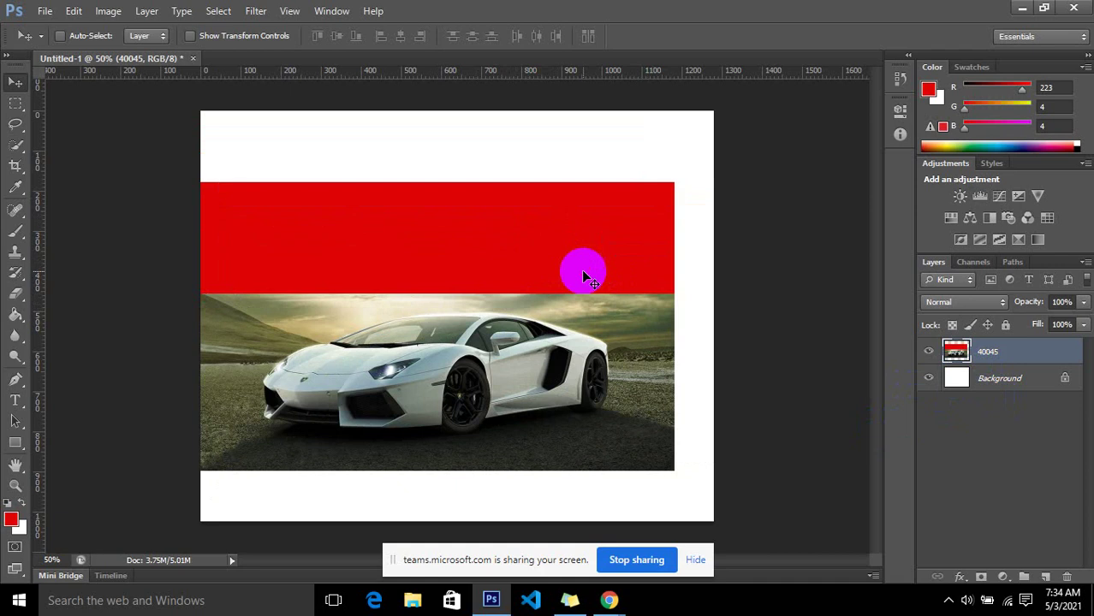
{"action": "left_click", "coordinate": [976, 342]}
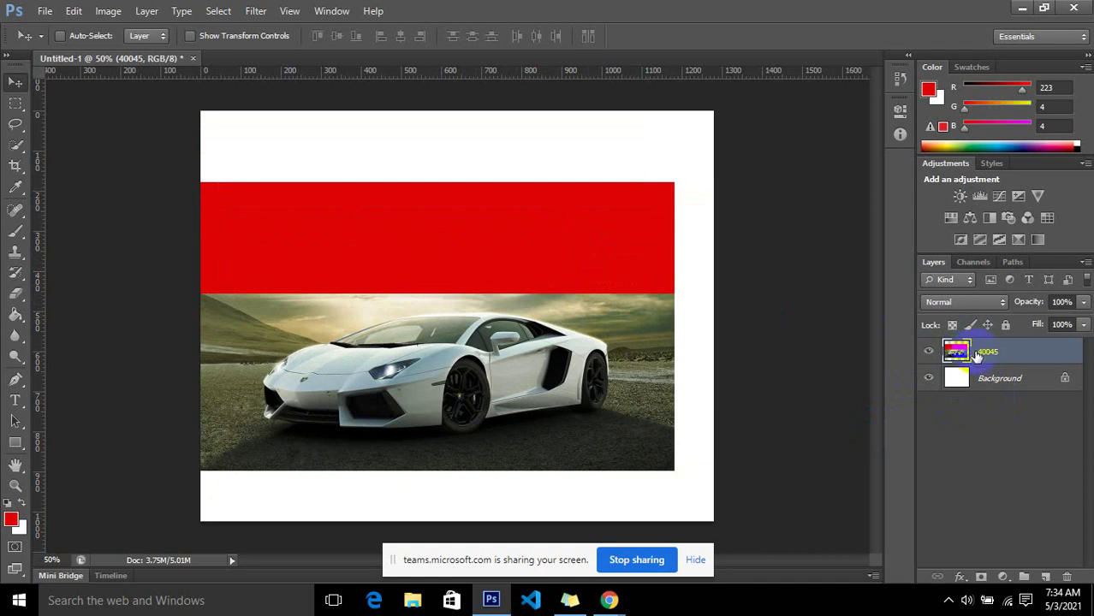
{"action": "left_click_drag", "start_coordinate": [585, 324], "coordinate": [627, 329]}
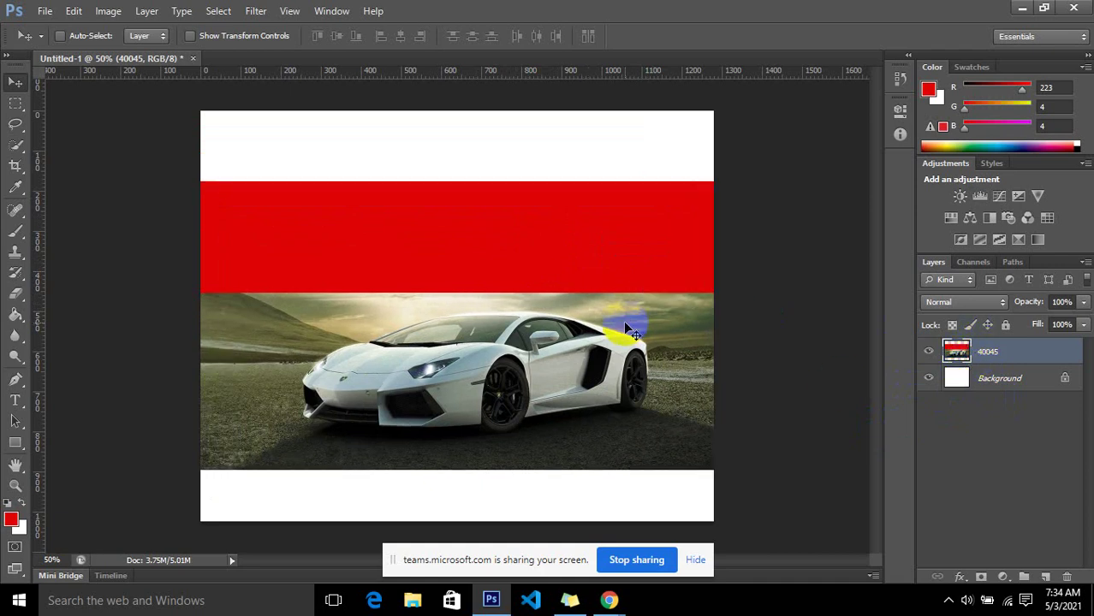
{"action": "left_click", "coordinate": [958, 342]}
Step: Step backward three times to restore the original sky and clear the selection
{"action": "key", "text": "ctrl+alt+z"}
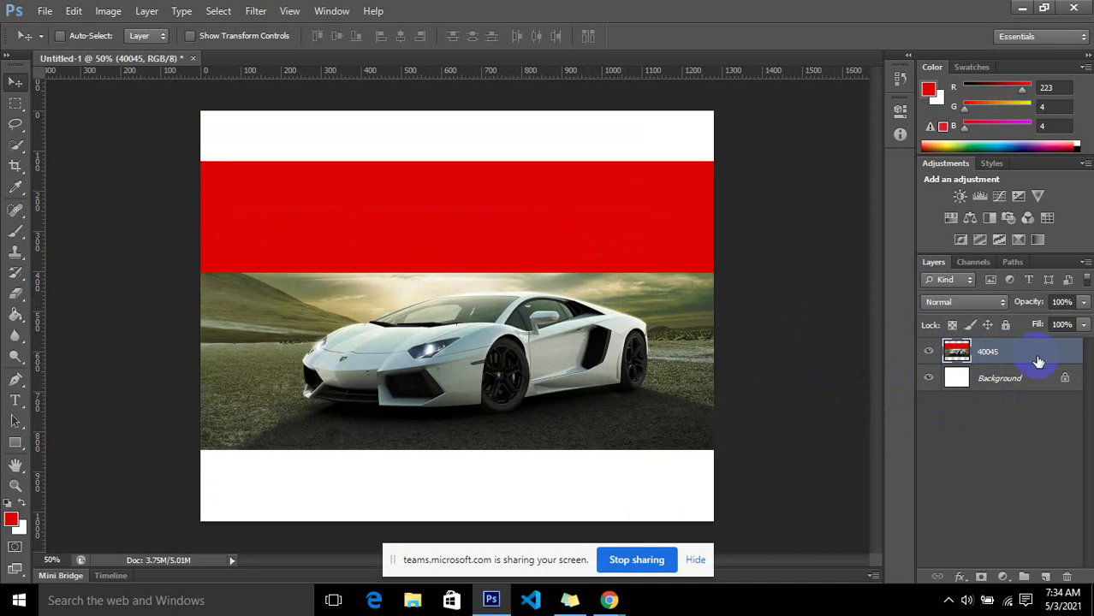
{"action": "key", "text": "ctrl+alt+z"}
{"action": "key", "text": "ctrl+alt+z"}
{"action": "key", "text": "ctrl+alt+z"}
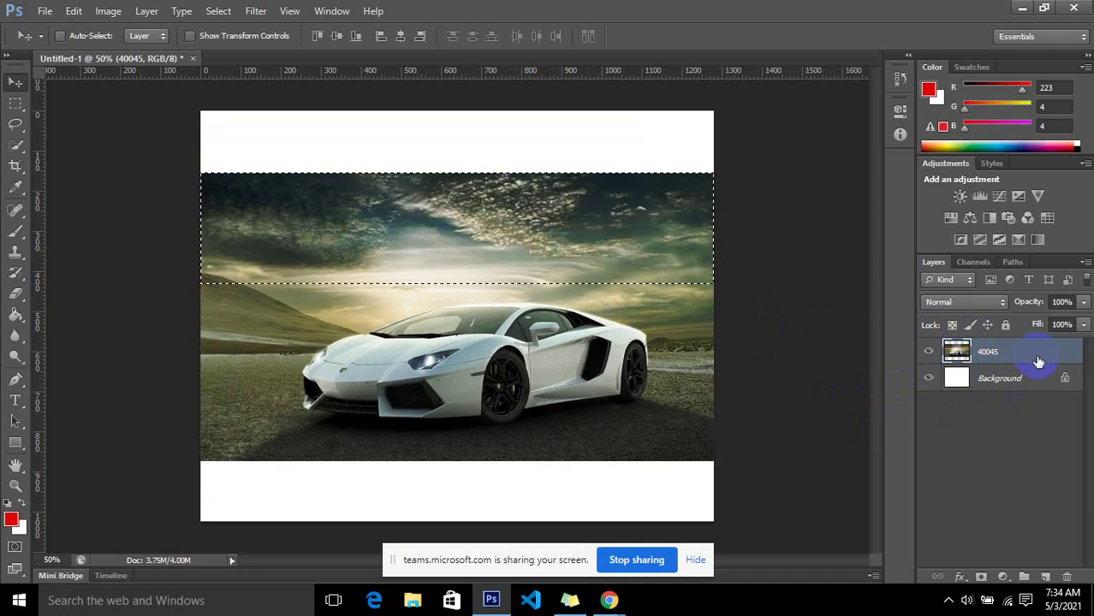
{"action": "key", "text": "ctrl+alt+z"}
{"action": "left_click", "coordinate": [978, 357]}
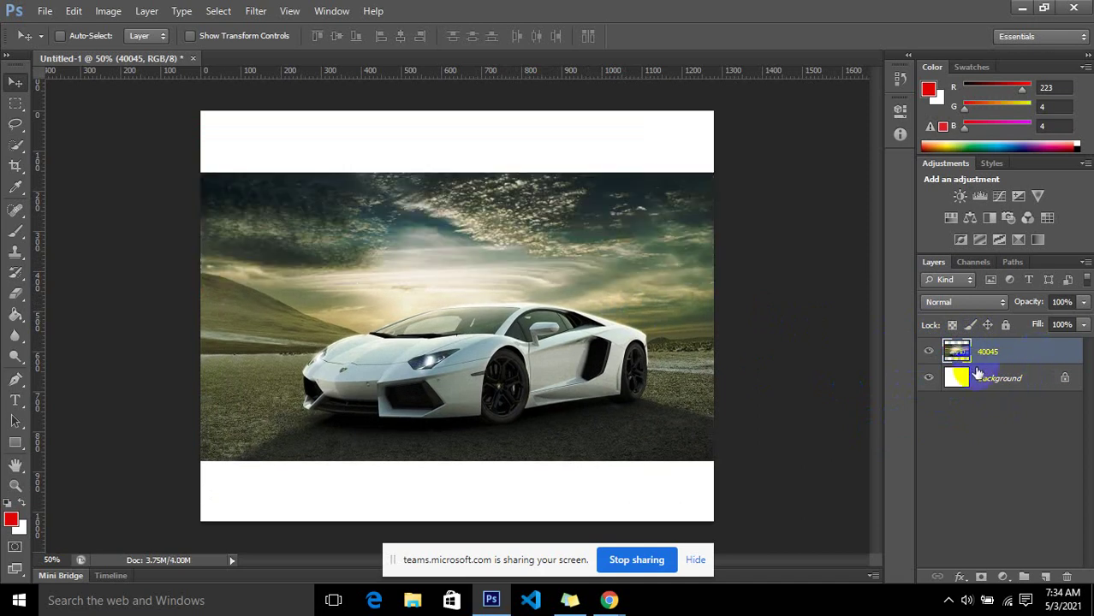